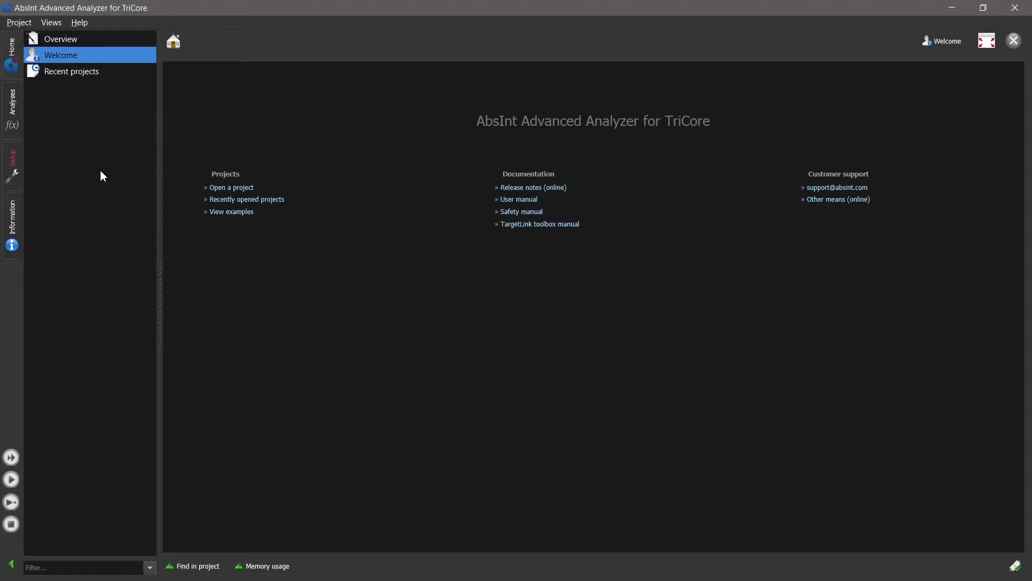
In the project setup, add scenarios_a3.elf from the solution folder as the executable.
left_click(13, 162)
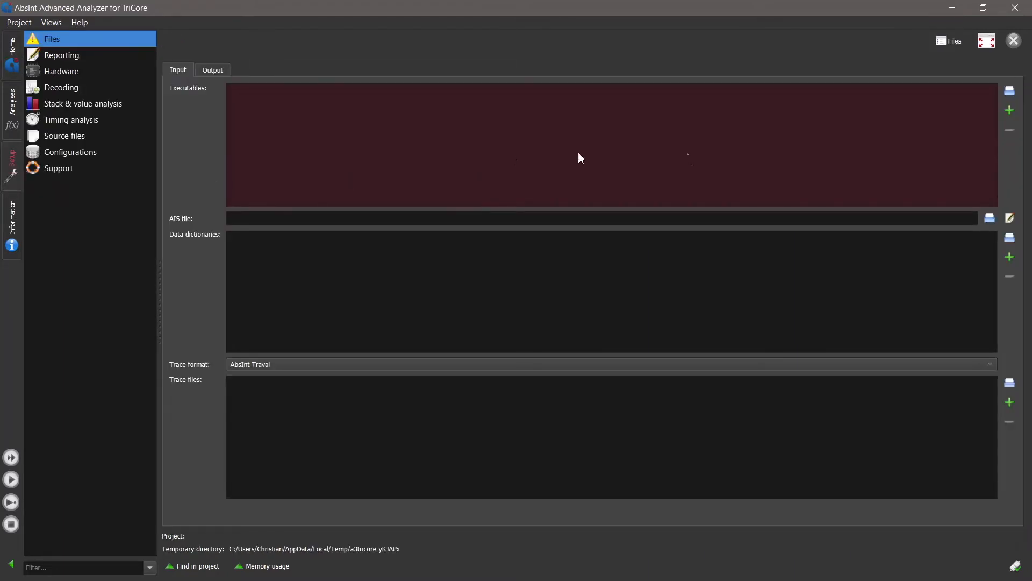
left_click(1010, 90)
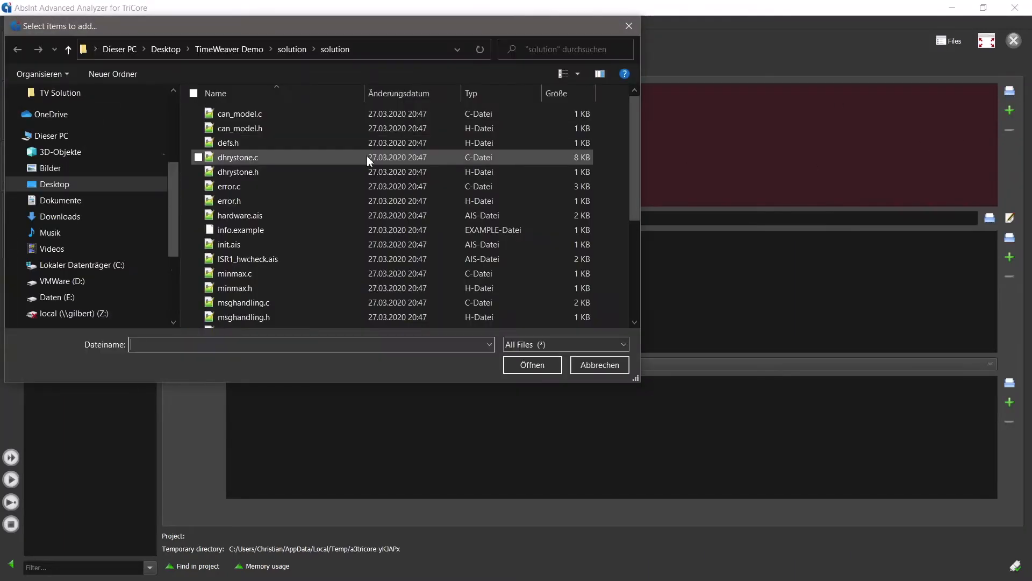
scroll(368, 149, "down", 1)
scroll(366, 140, "down", 3)
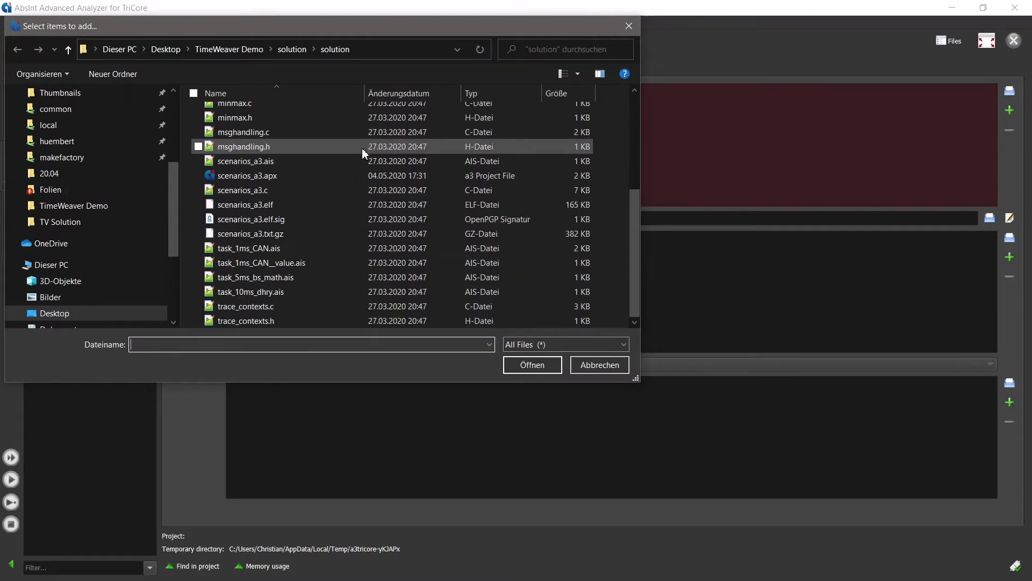
double_click(276, 204)
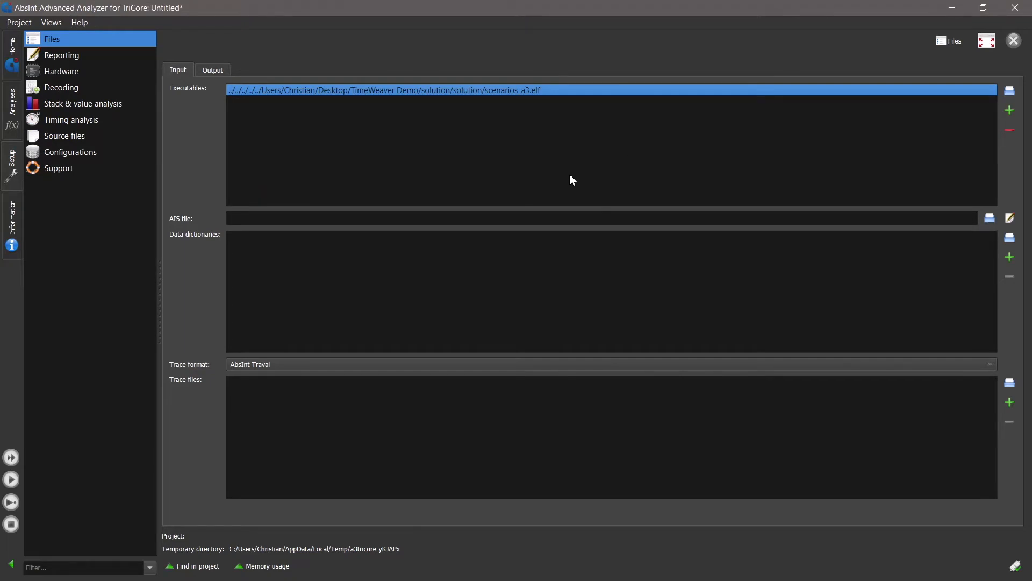
Choose scenarios_a3.ais as the project's AIS file and open it in the editor.
left_click(991, 218)
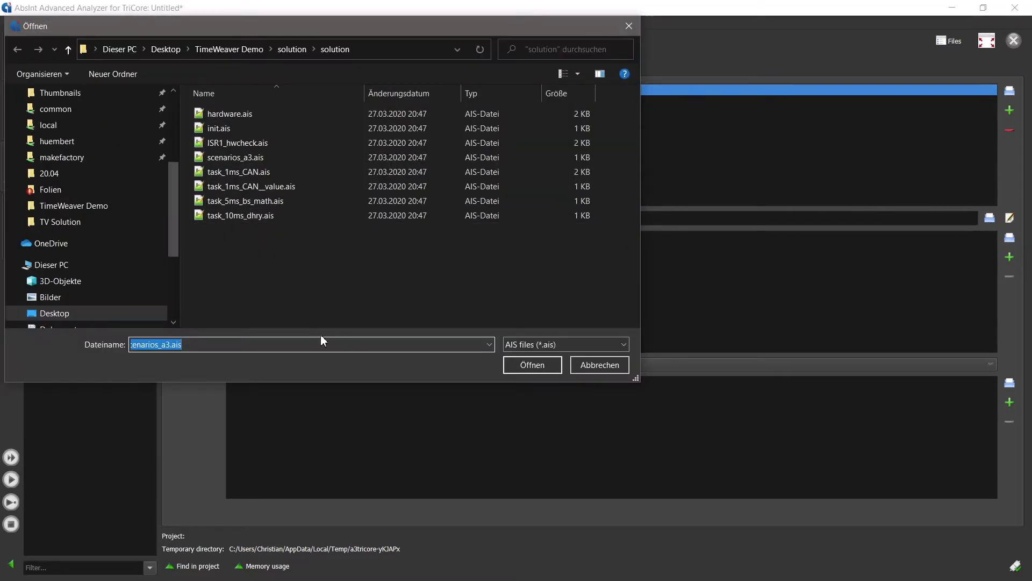
double_click(235, 156)
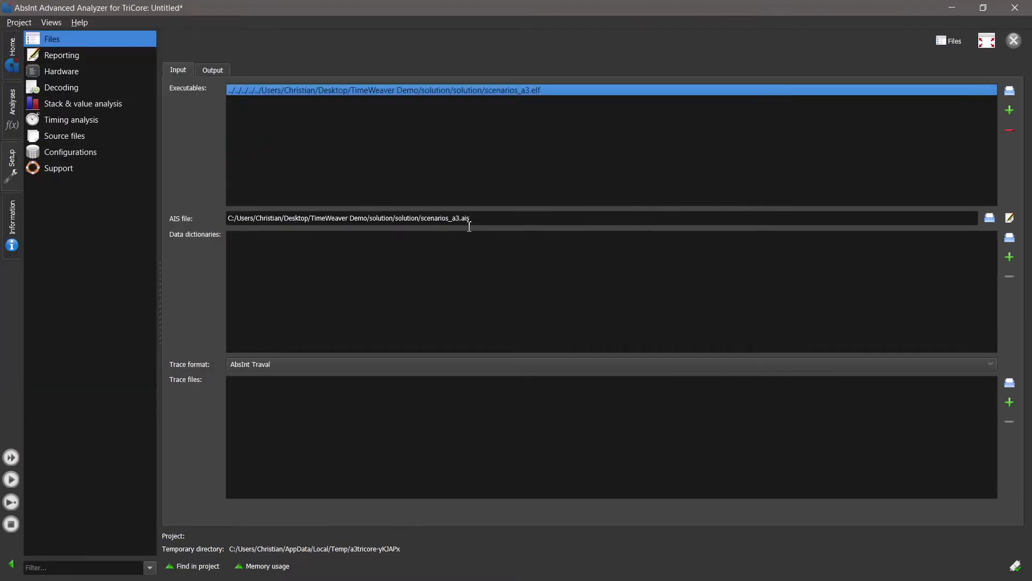
left_click(1010, 218)
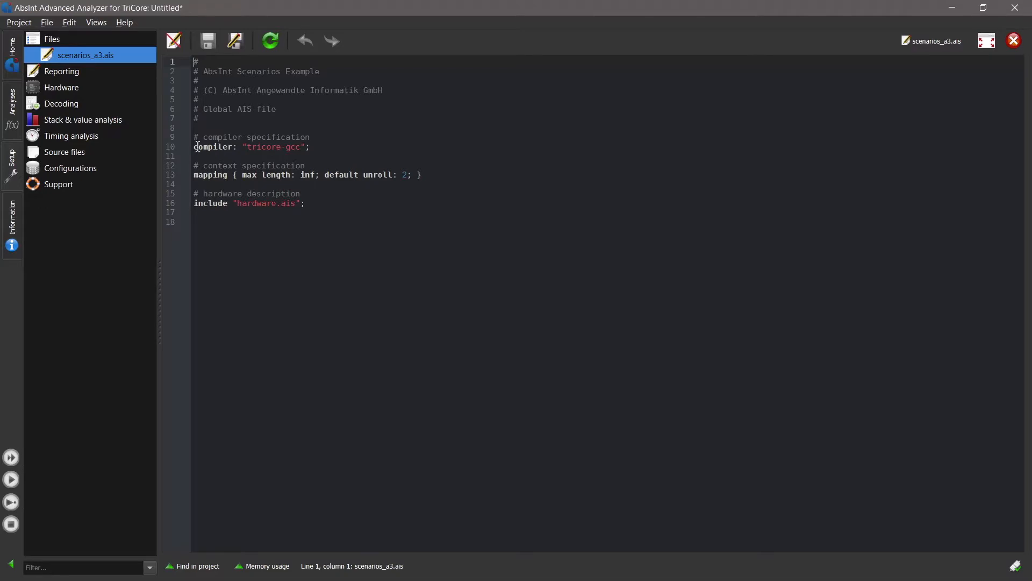
Insert a Compiler AIS annotation below the existing compiler line and set its compiler to tricore-gcc.
left_click(370, 147)
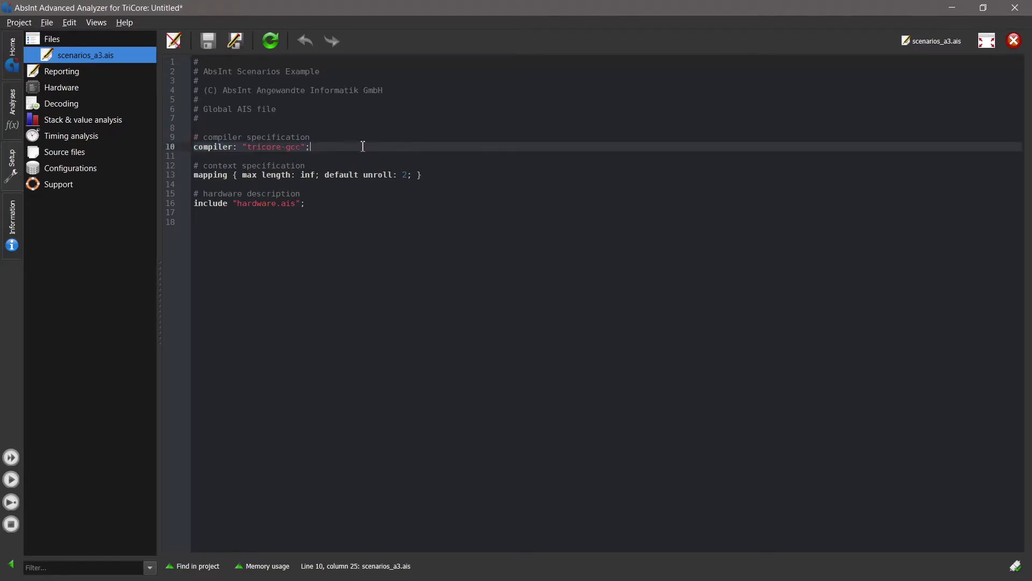
right_click(361, 146)
mouse_move(488, 370)
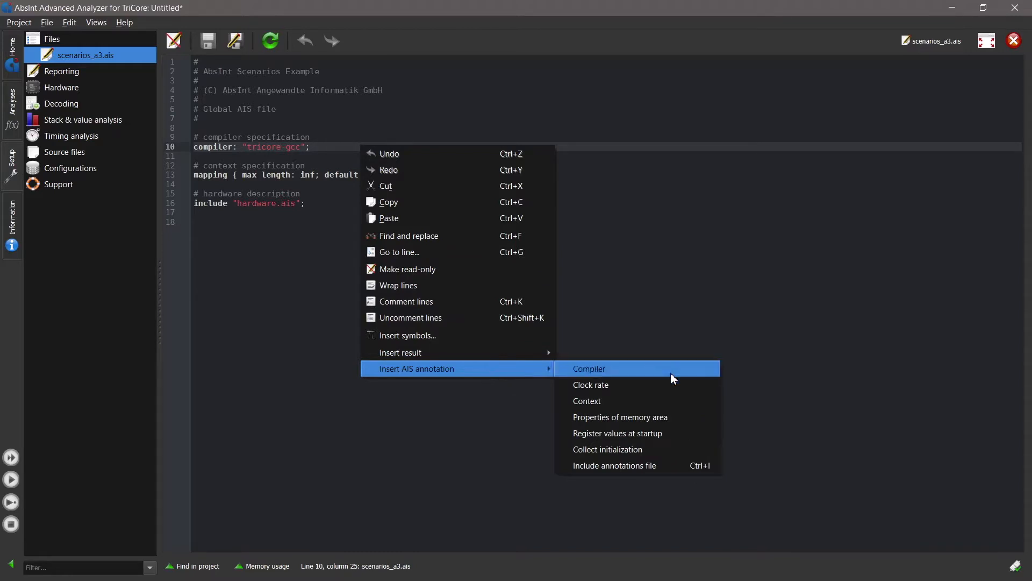
left_click(652, 371)
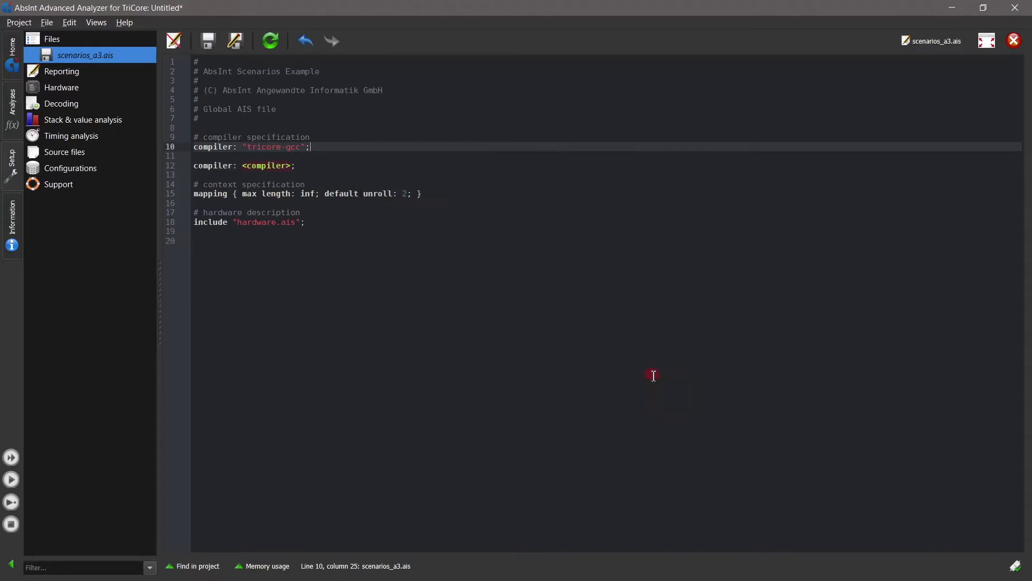
left_click(272, 165)
double_click(271, 165)
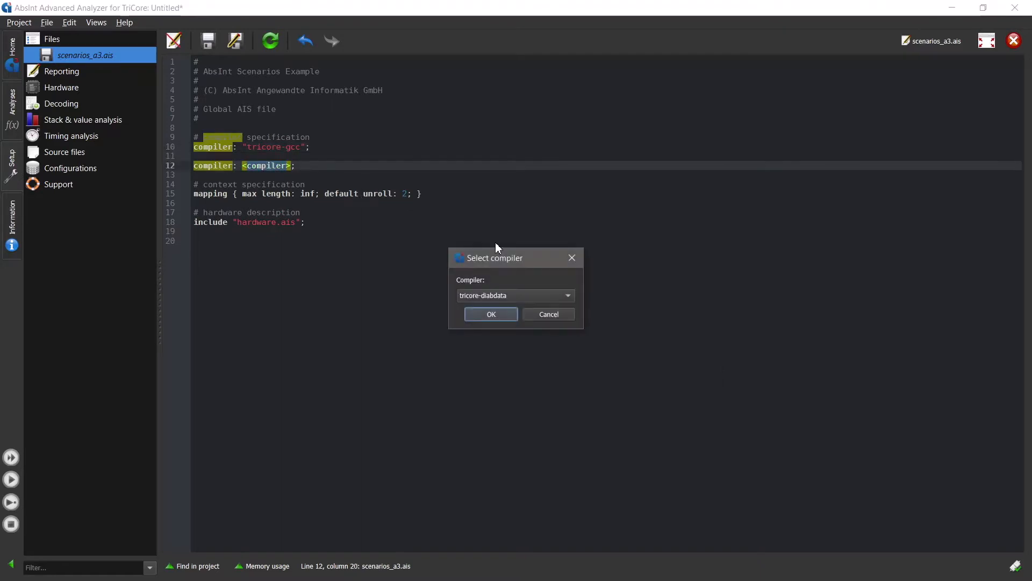
left_click(530, 299)
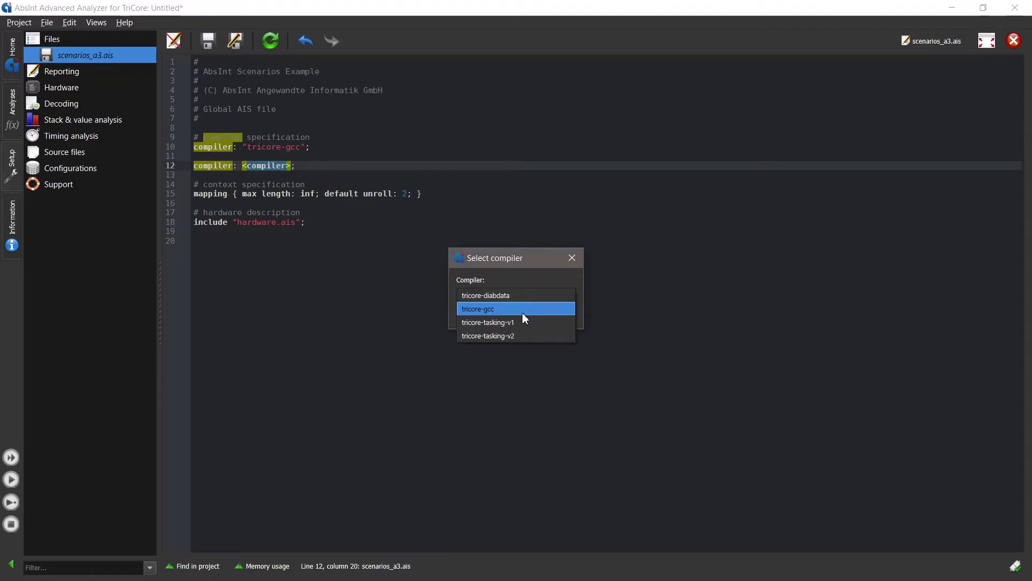
left_click(522, 309)
left_click(491, 314)
Delete the original compiler line above the inserted annotation, along with the surplus blank line.
left_click_drag(338, 147, 154, 144)
key("BackSpace")
key("Delete")
key("Delete")
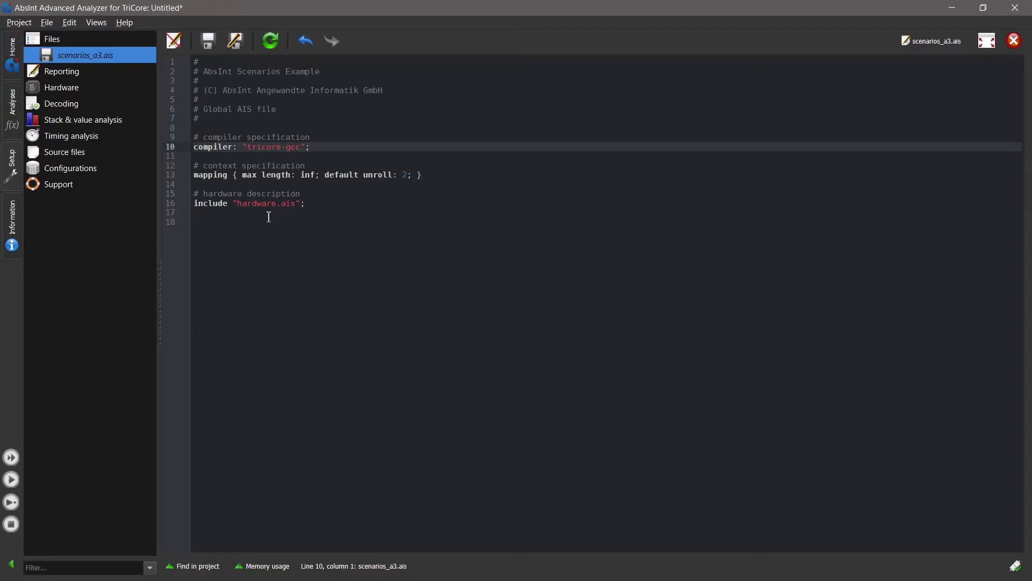
Insert a Clock rate AIS annotation at the end of the file and set it to 100 MHz.
left_click(225, 238)
right_click(224, 239)
mouse_move(339, 468)
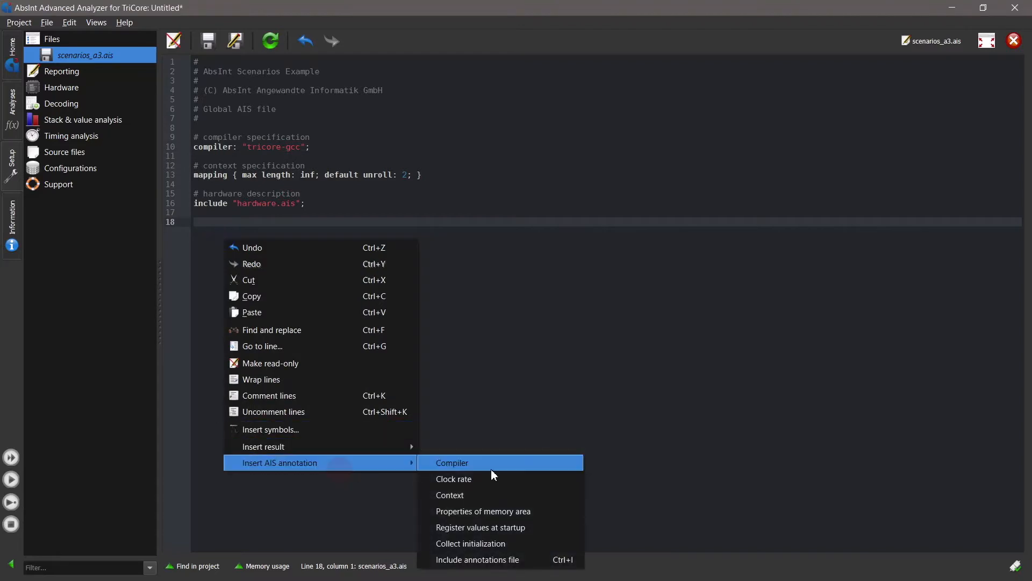
left_click(505, 480)
double_click(243, 233)
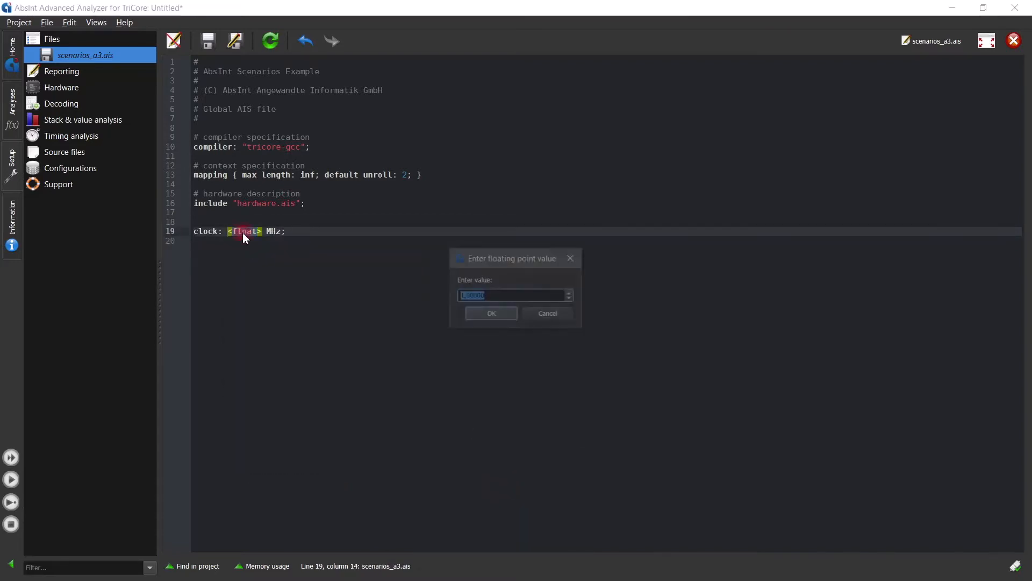
type("100")
key("Return")
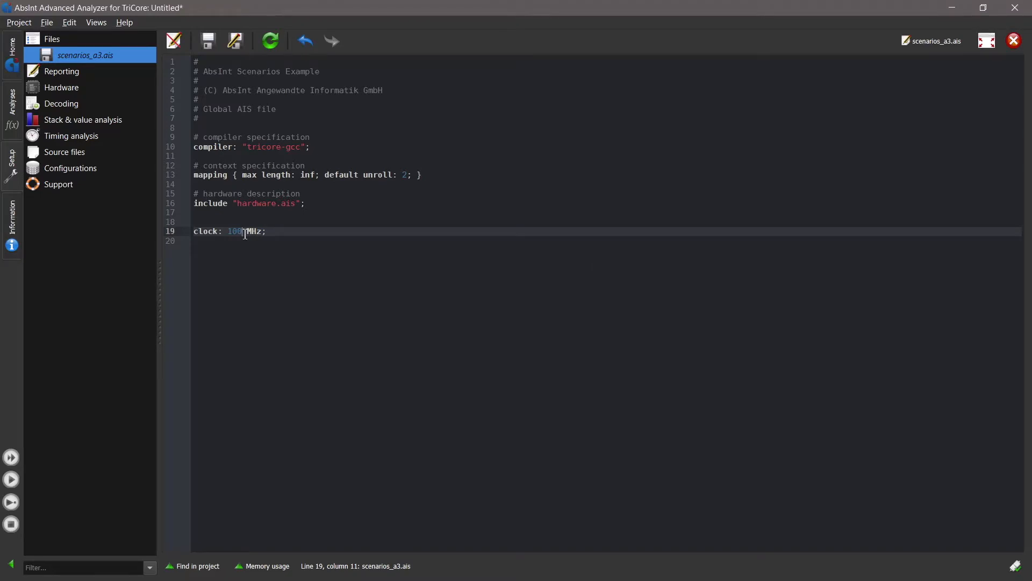
Remove the hardware description comment and the hardware.ais include, leave a blank line before the clock annotation, and save the AIS file.
left_click_drag(196, 221, 185, 193)
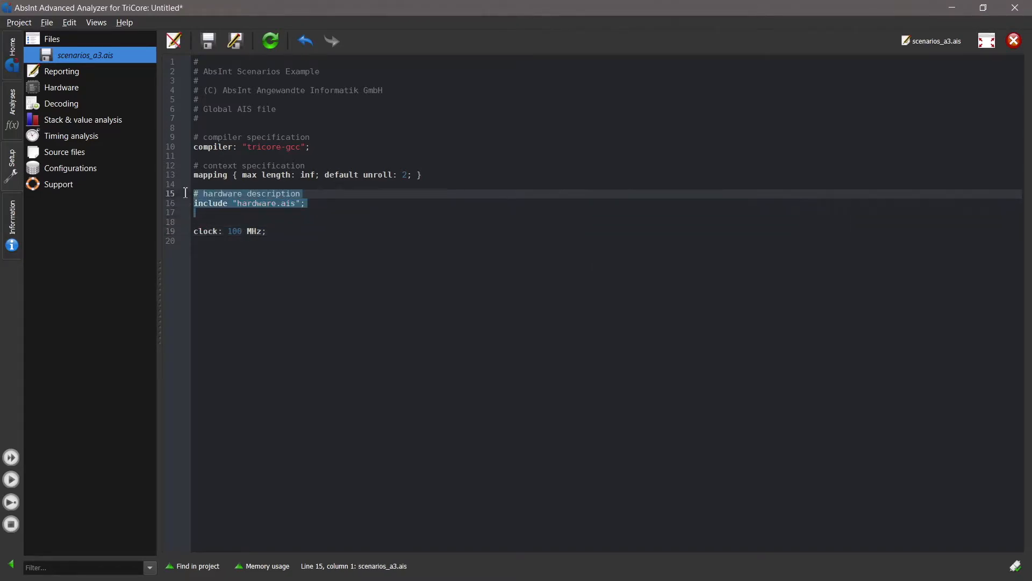
key("Delete")
key("Delete")
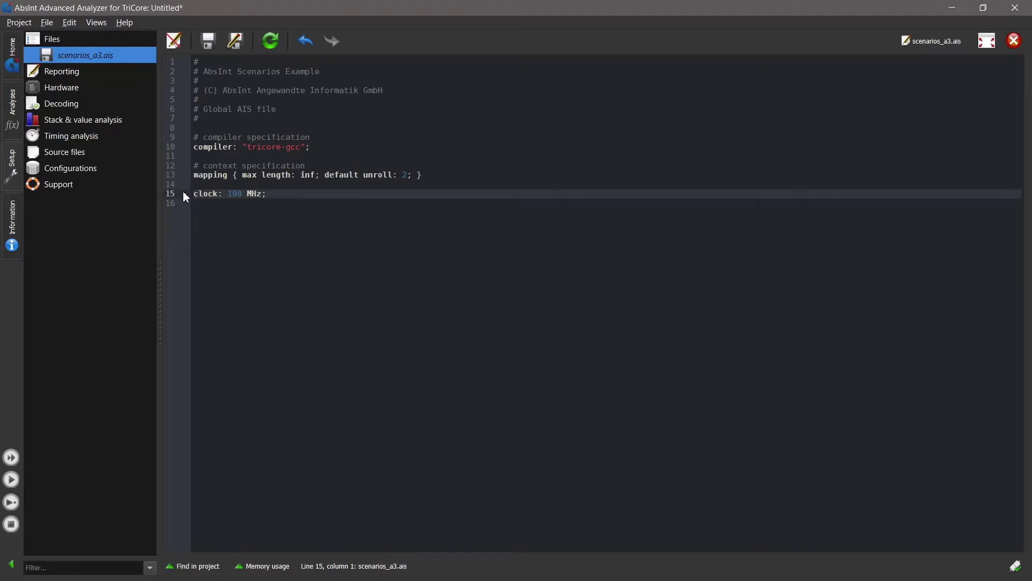
key("Return")
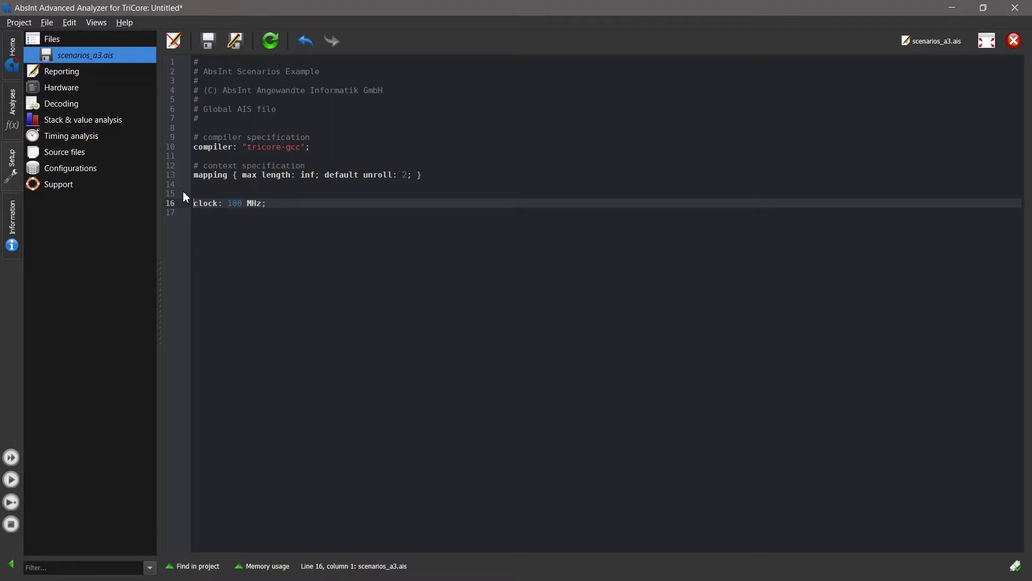
key("ctrl+s")
Return to the project's input file settings and set the trace format to Lauterbach ASCII.
left_click(64, 41)
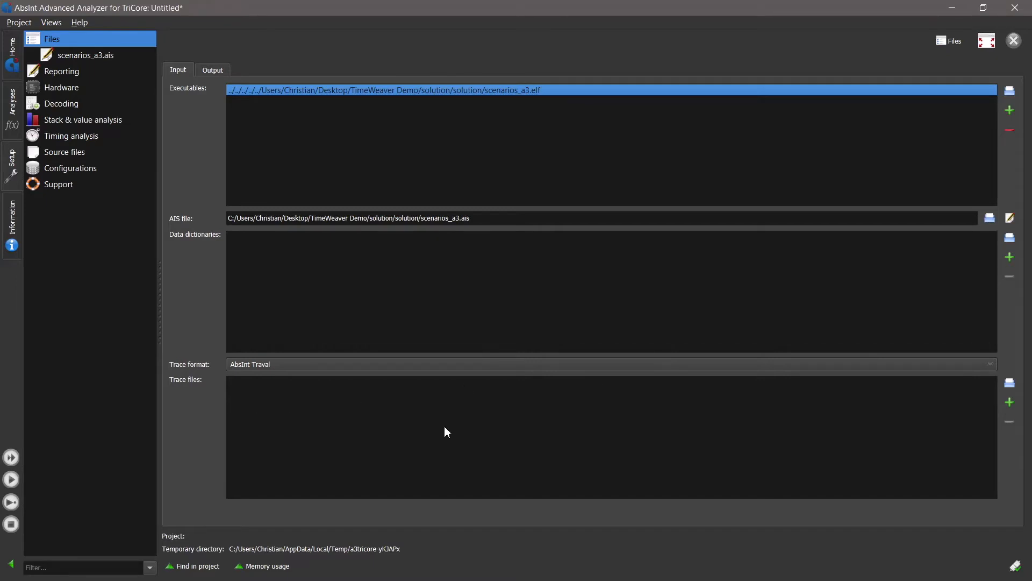
left_click(588, 364)
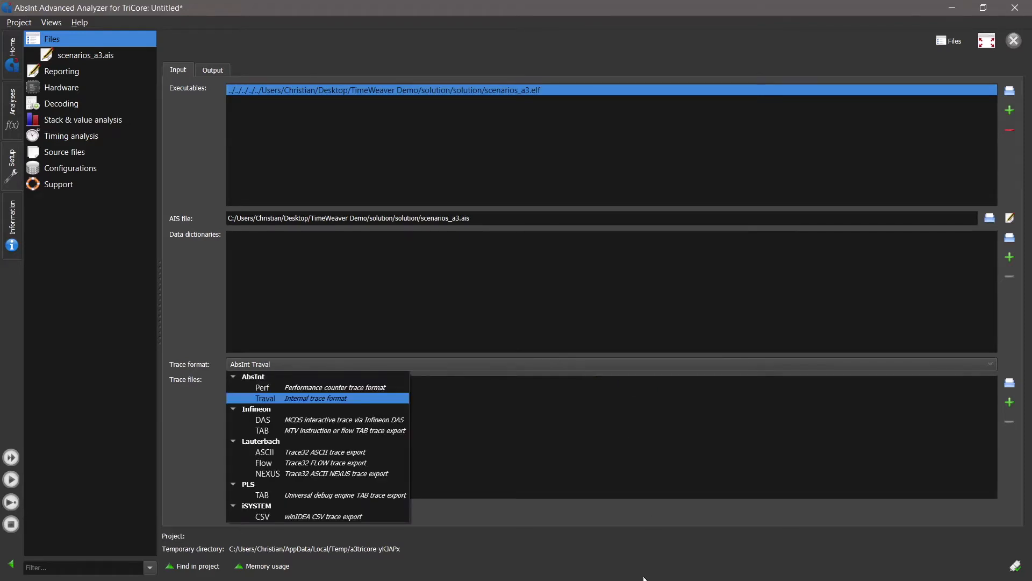
left_click(525, 457)
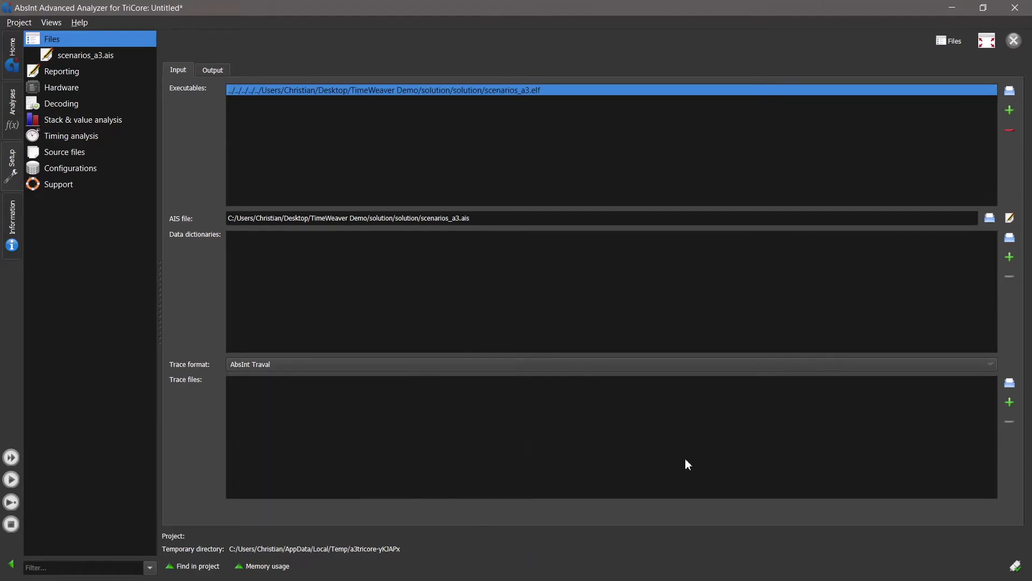
left_click(519, 366)
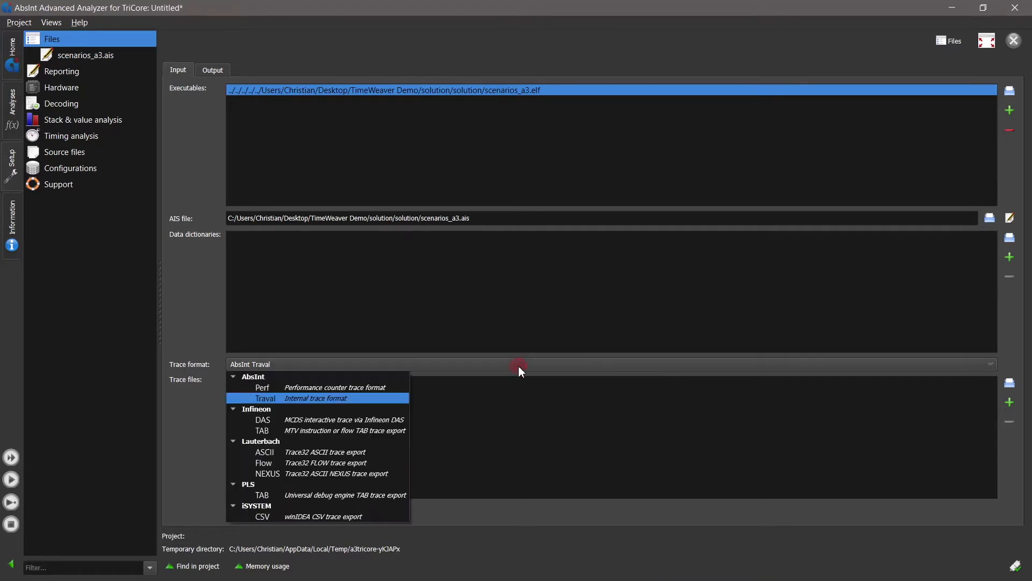
left_click(339, 453)
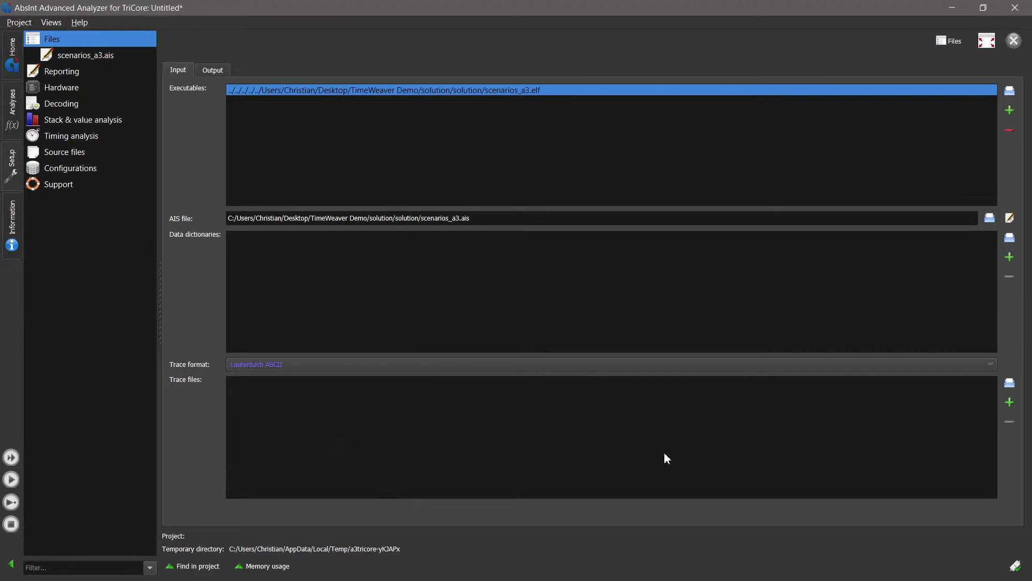
Add scenarios_a3.txt.gz from the solution folder as the only trace file.
left_click(1010, 384)
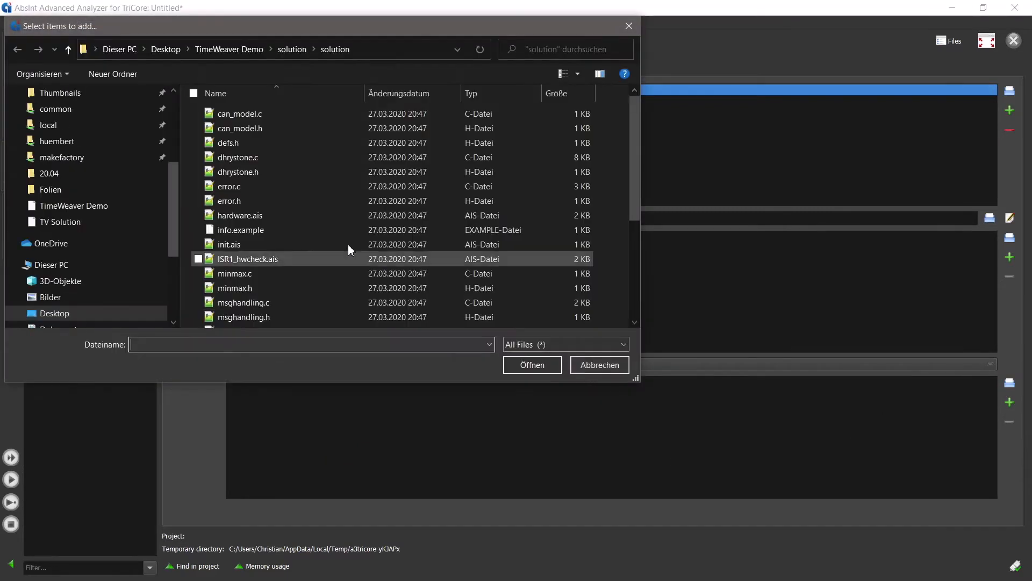
scroll(340, 234, "down", 3)
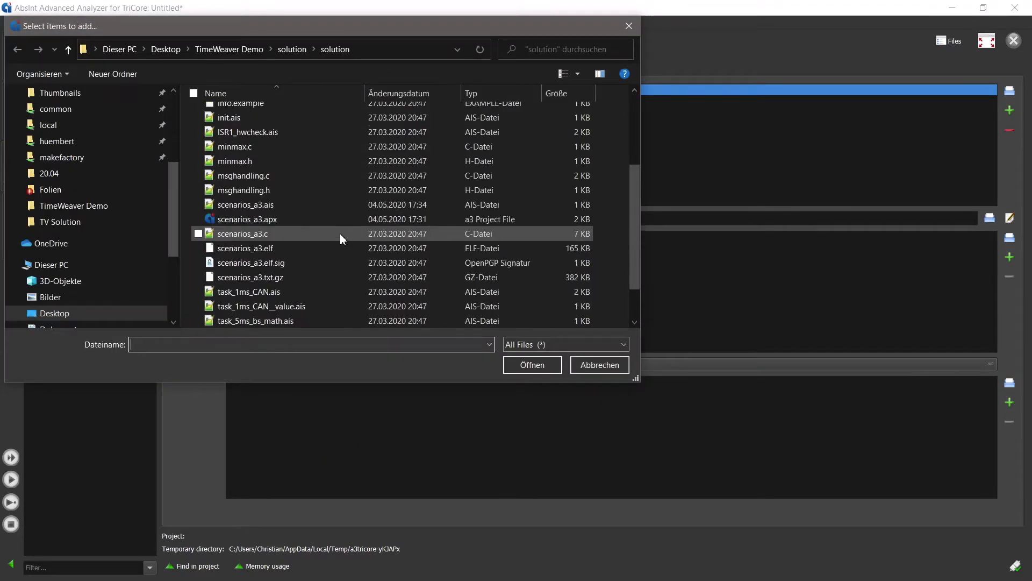
left_click(299, 280)
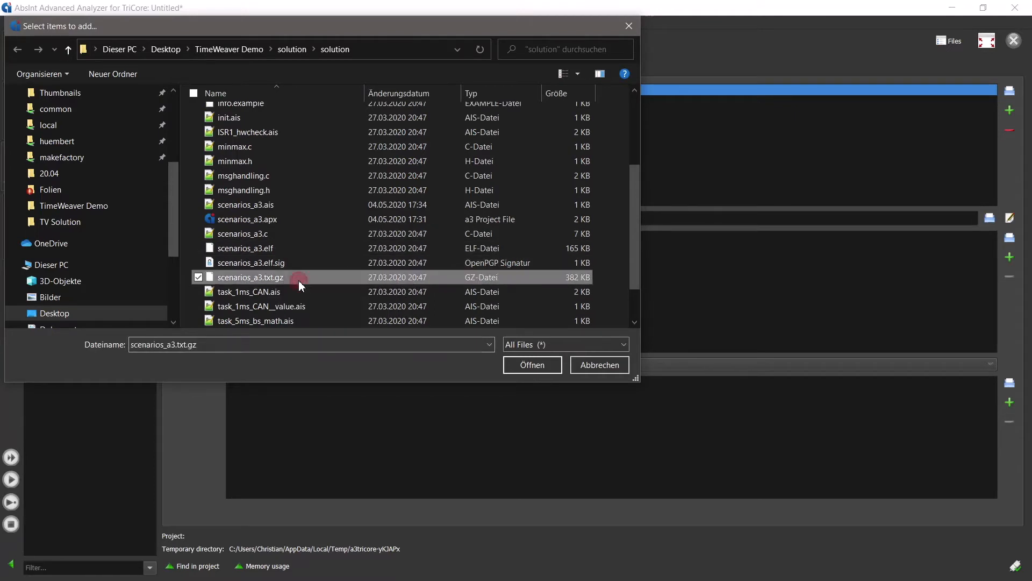
left_click(534, 366)
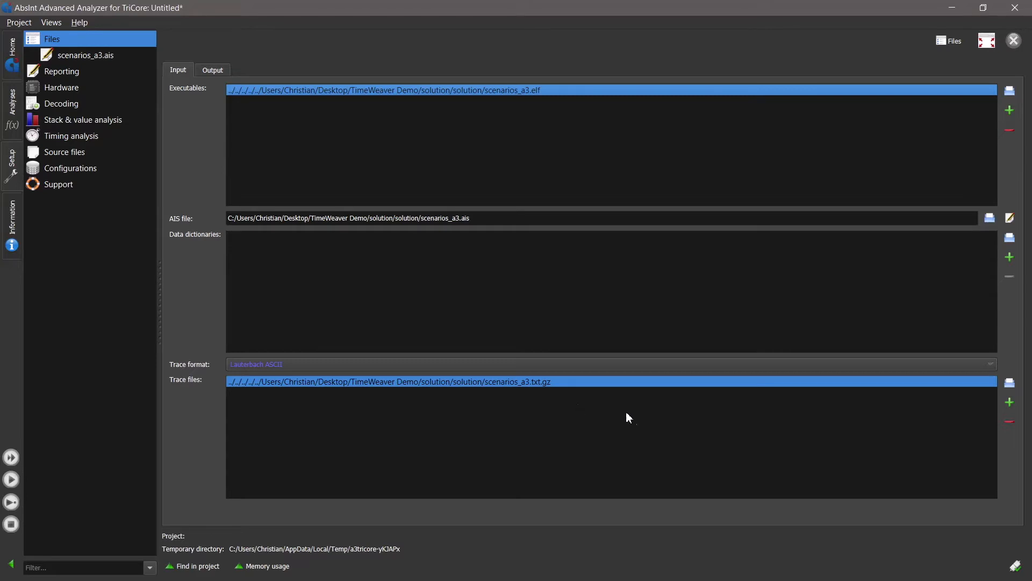
left_click(1009, 402)
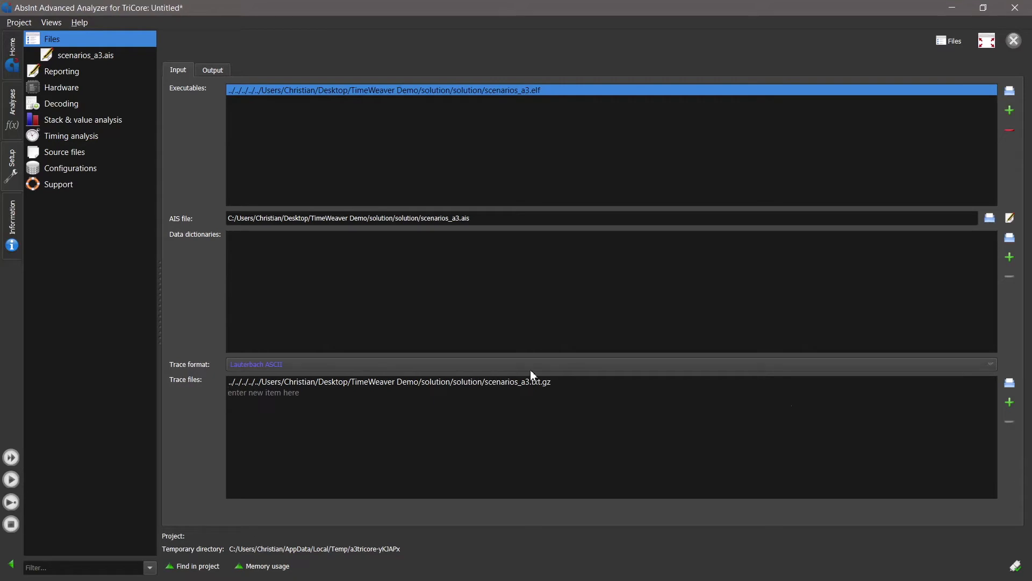
left_click(502, 382)
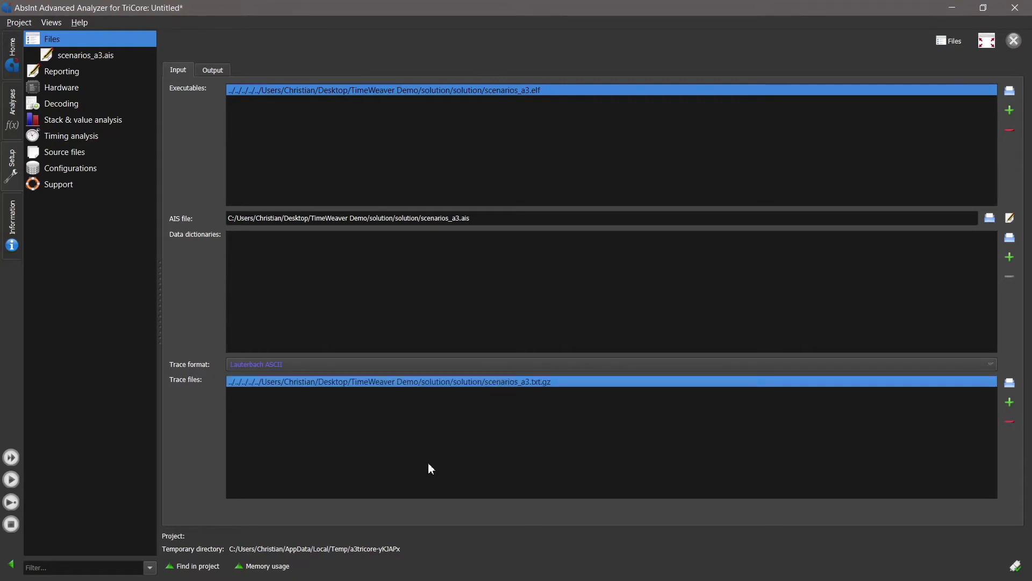
Save the project as scenarios_a3.apx in the solution folder, overwriting the existing file.
key("ctrl+s")
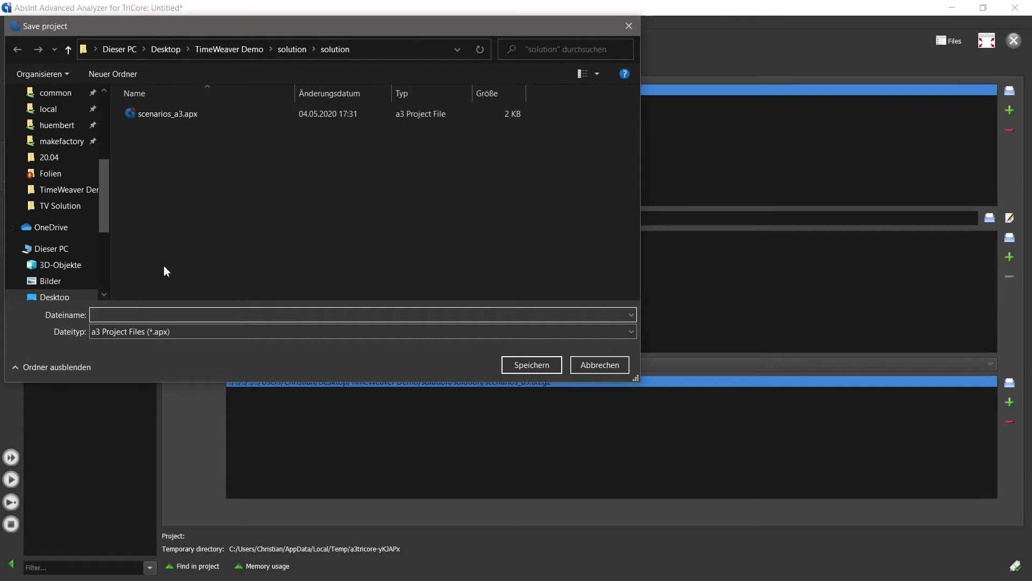
left_click(207, 113)
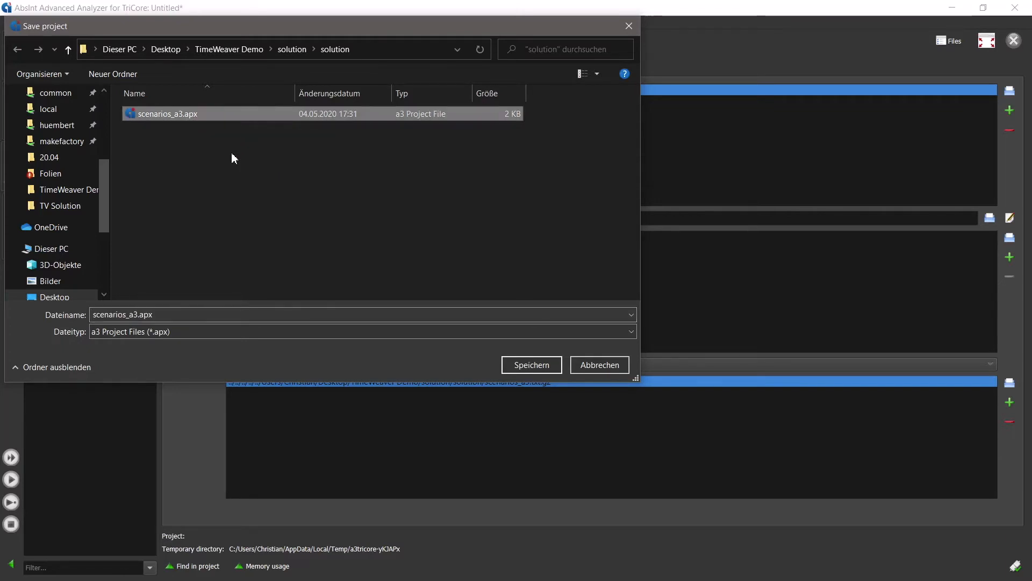
left_click(542, 370)
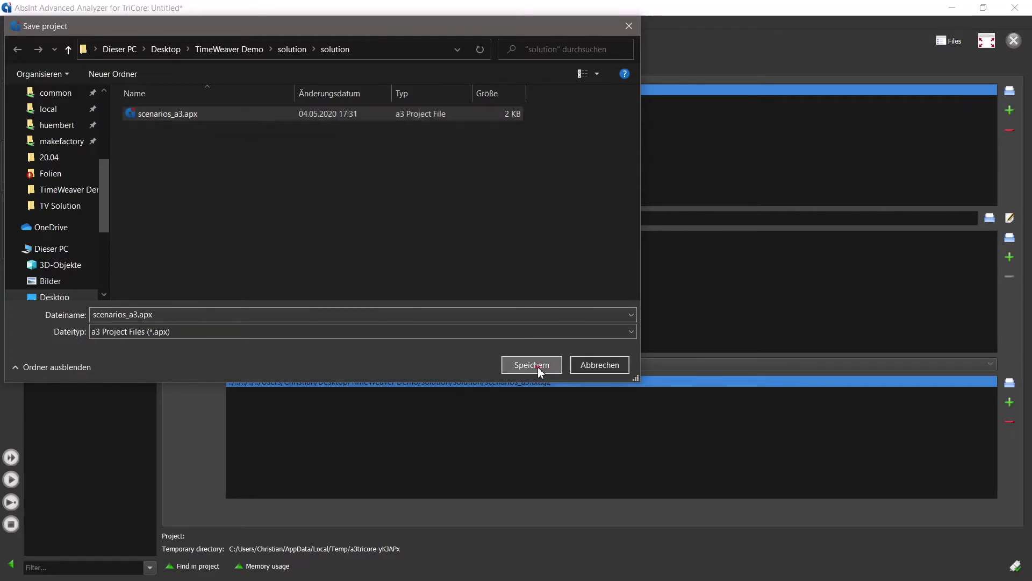
left_click(540, 304)
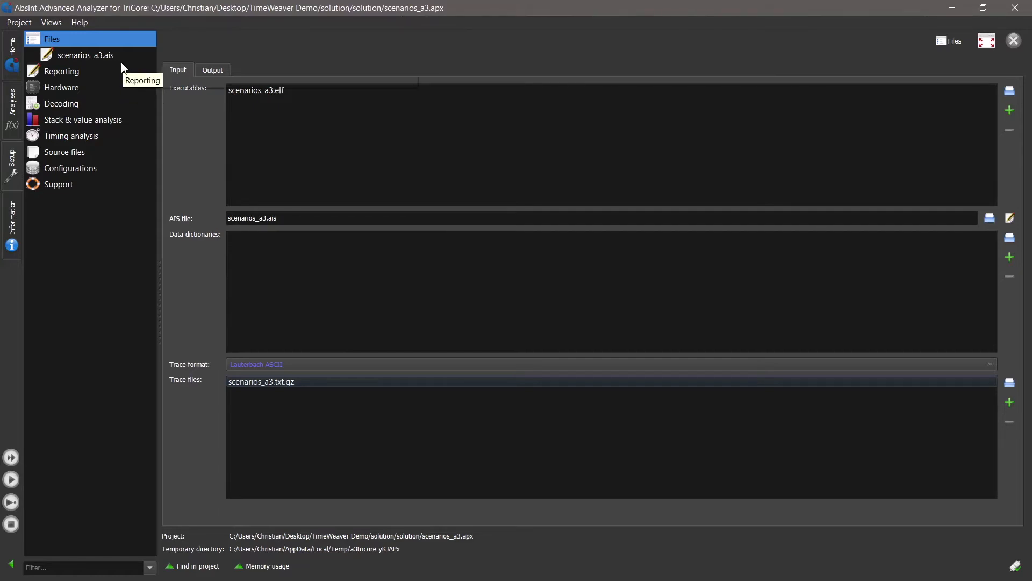
Create a TimeWeaver analysis and choose task_10ms_dhry as its start, limiting the functions to trace file entries and filtering by "task".
left_click(12, 117)
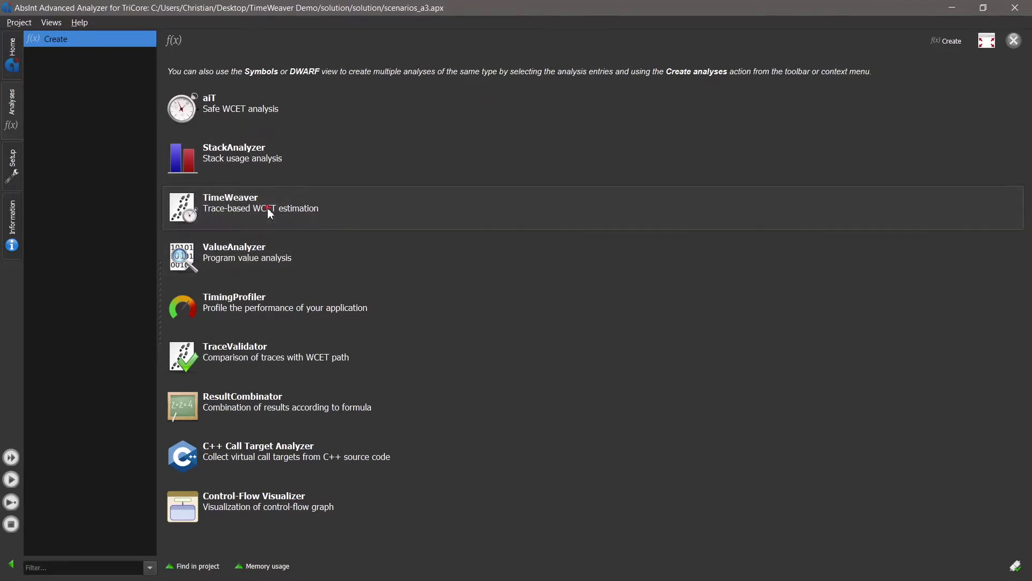
left_click(228, 210)
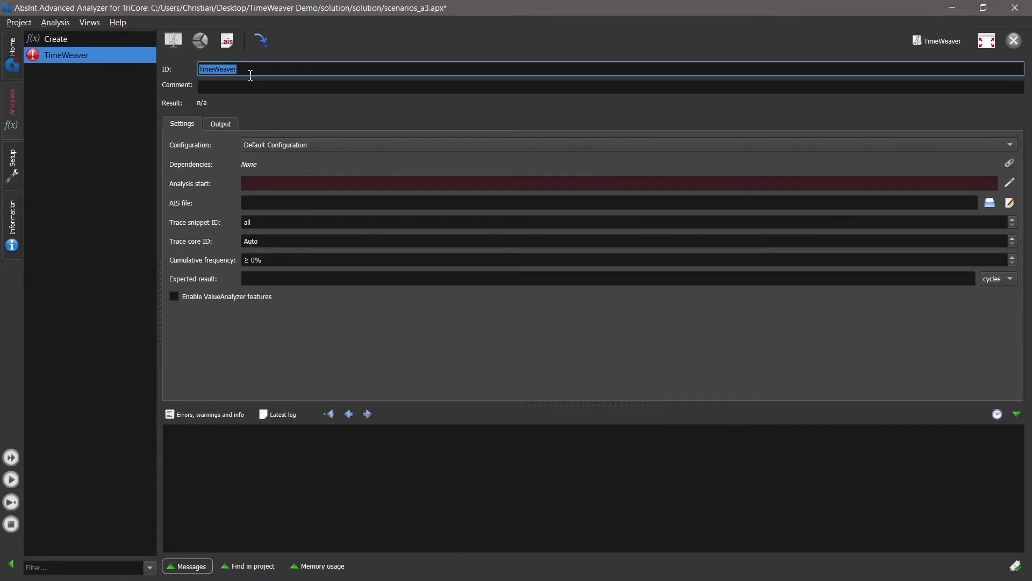
left_click(384, 184)
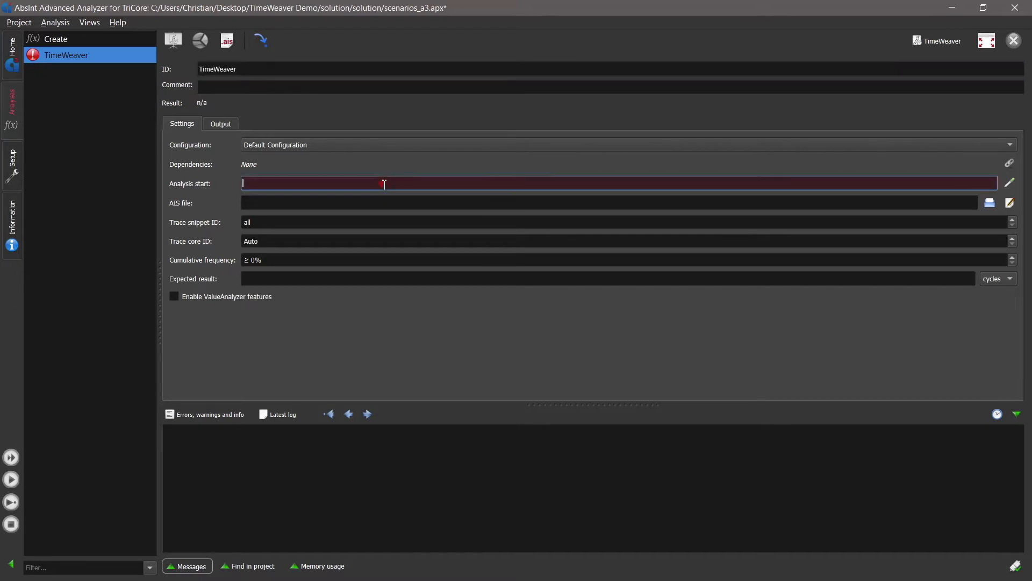
left_click(1011, 186)
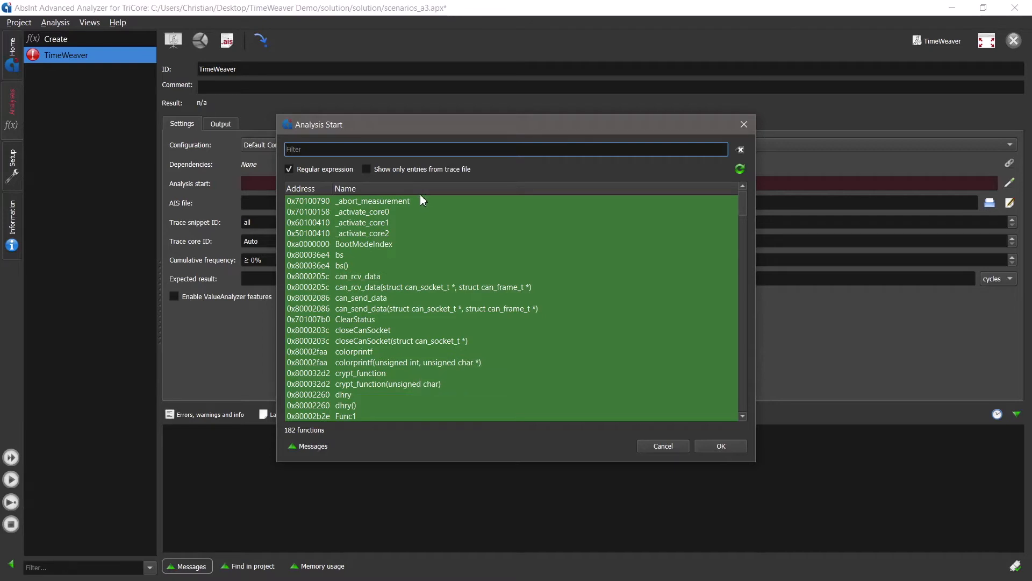
left_click(422, 169)
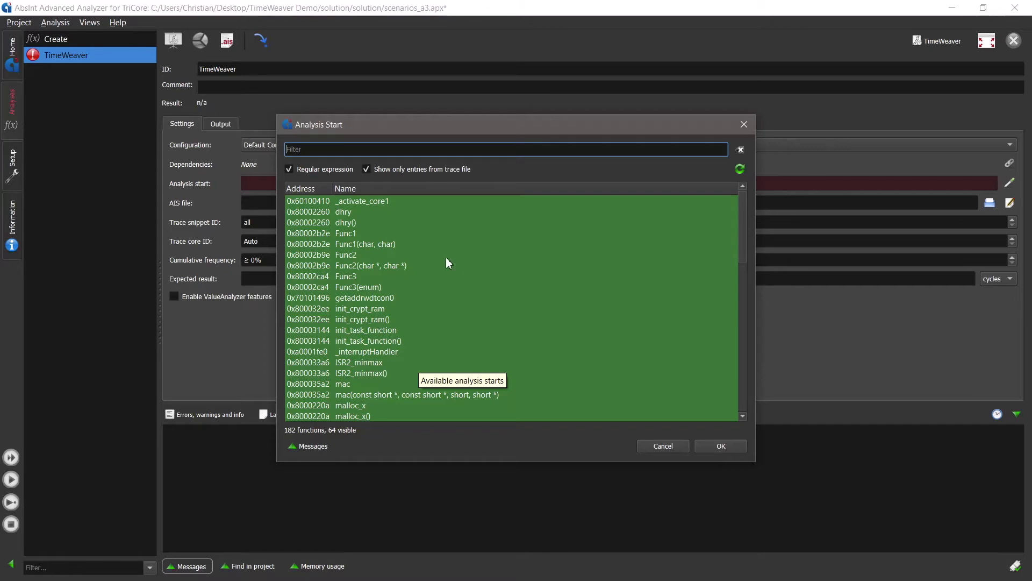
type("task")
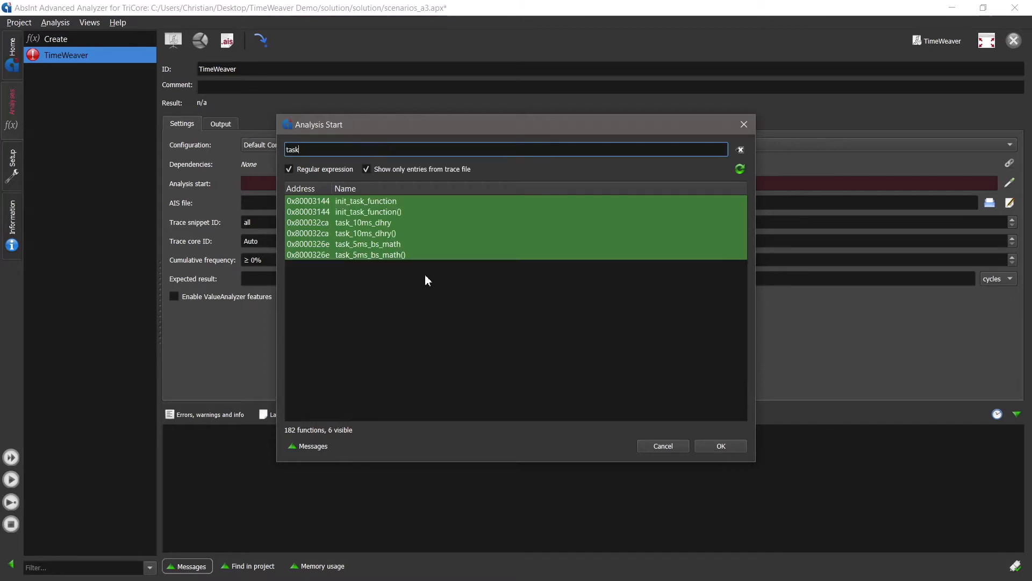
double_click(379, 224)
Set the analysis ID to task_10ms_dhry_TW, reusing the analysis start name, and save the project.
left_click_drag(327, 179, 147, 160)
key("ctrl+c")
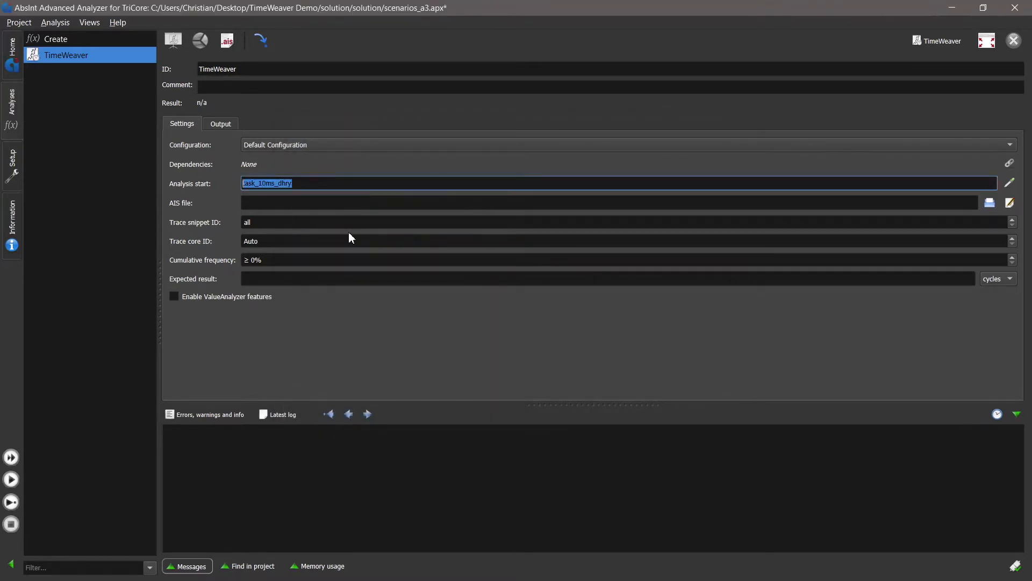
double_click(271, 69)
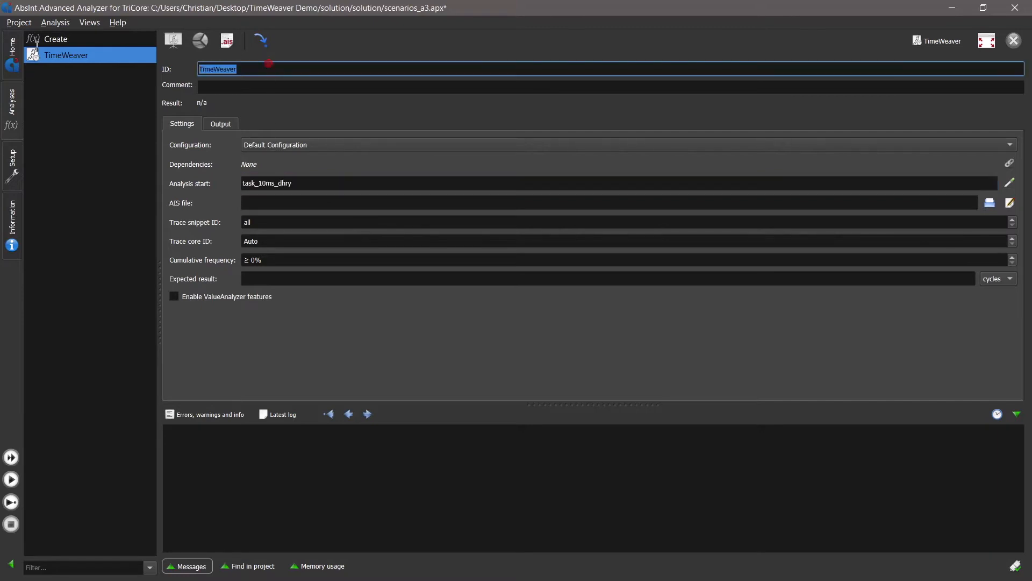
key("ctrl+v")
type("_TW")
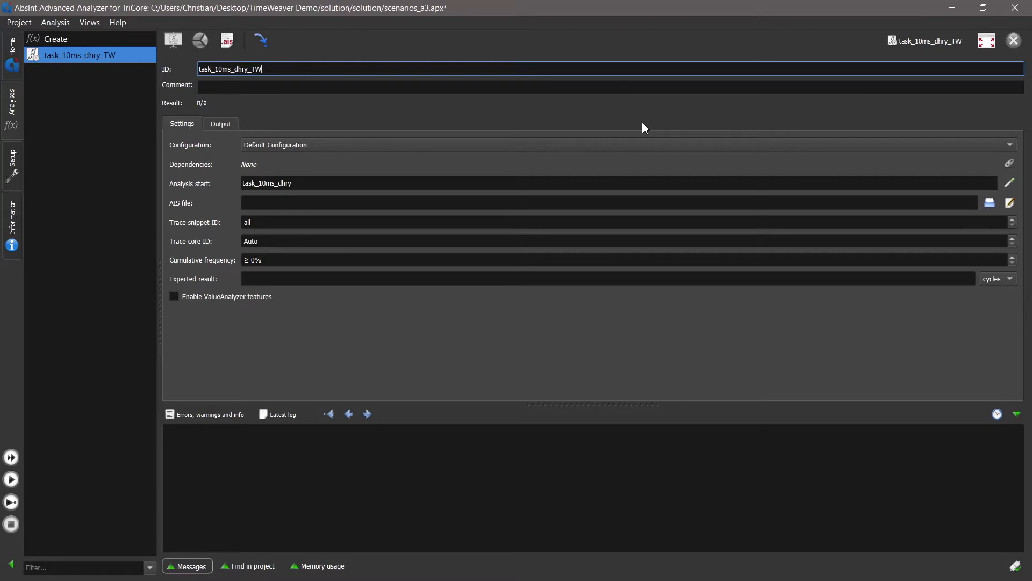
left_click(19, 22)
left_click(74, 90)
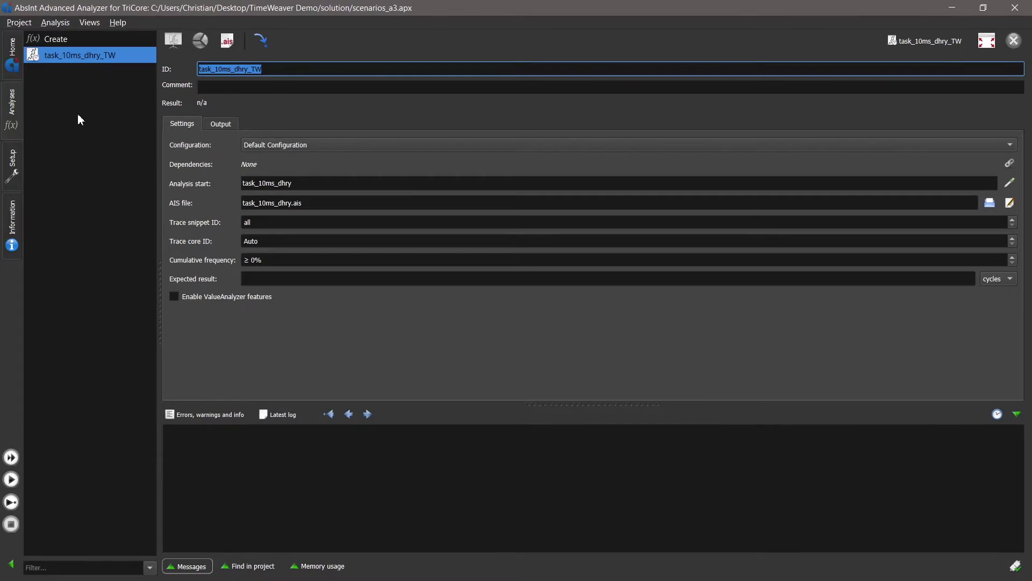
Run the task_10ms_dhry_TW analysis, enlarge the message area and expand the Path Analysis (Trace Based) messages.
left_click(9, 481)
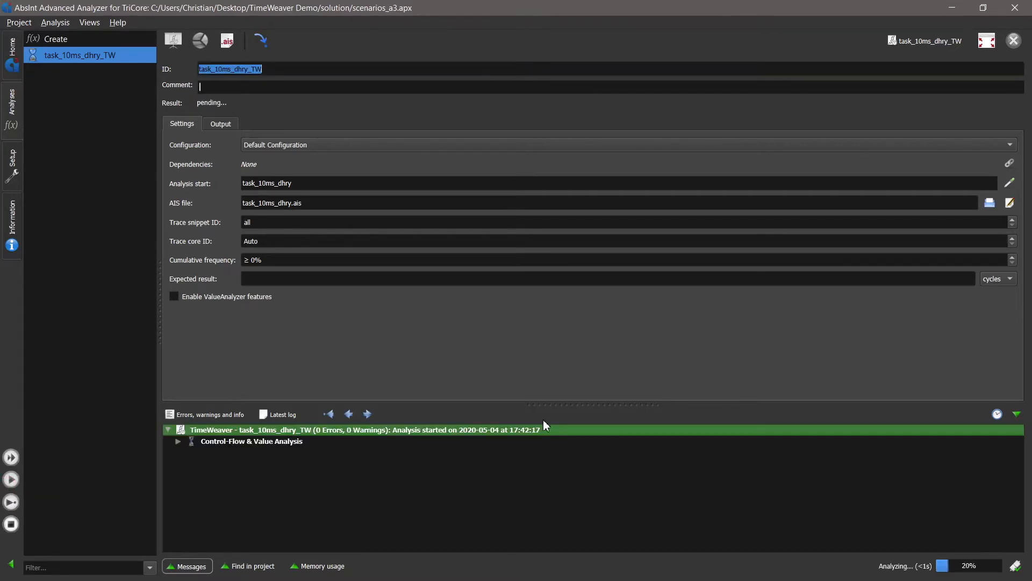
left_click_drag(548, 405, 549, 344)
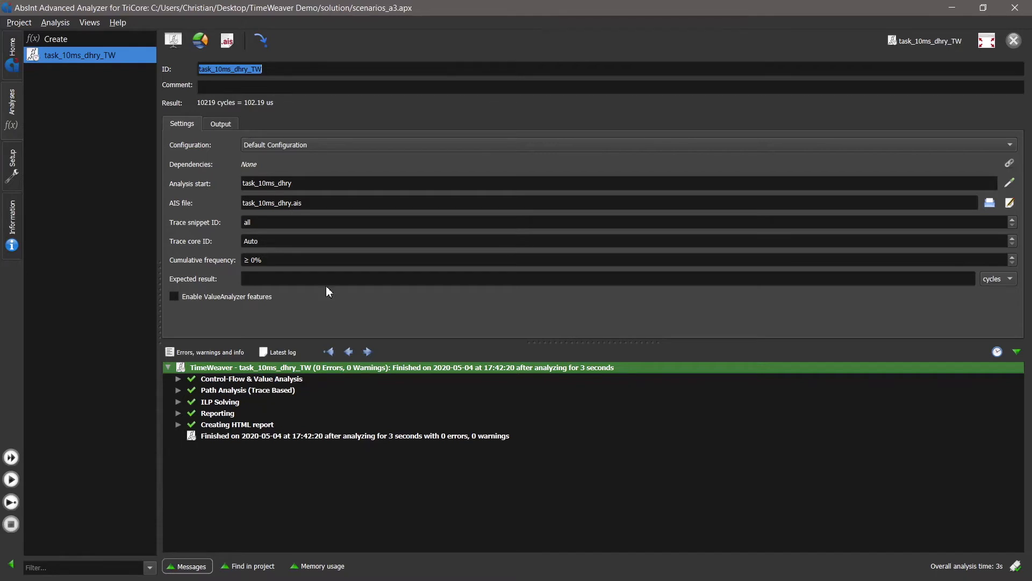
double_click(315, 187)
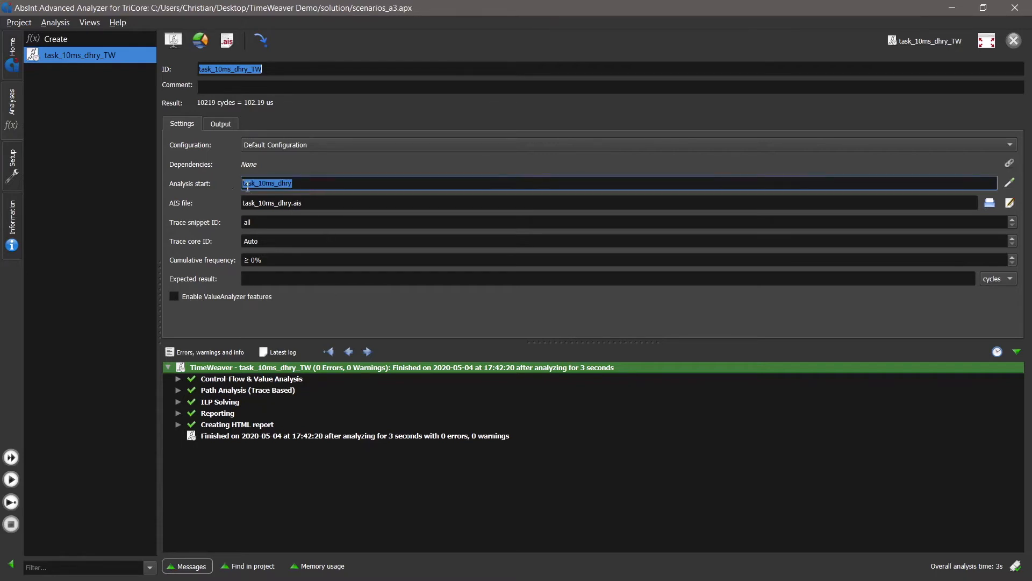
left_click(317, 182)
left_click(179, 390)
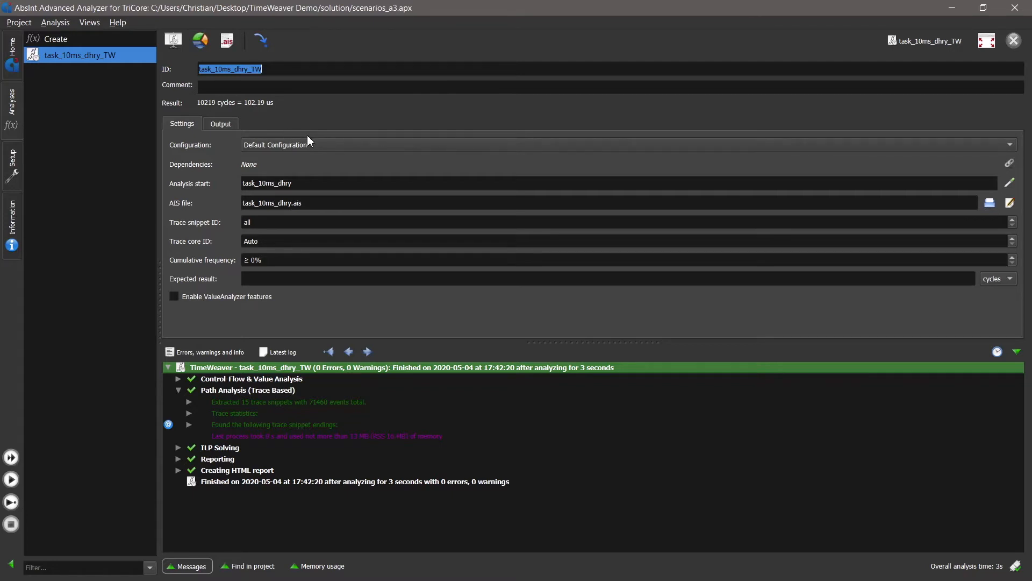
Open the analysis graph of task_10ms_dhry_TW and hide the message area to enlarge the graph.
left_click(174, 45)
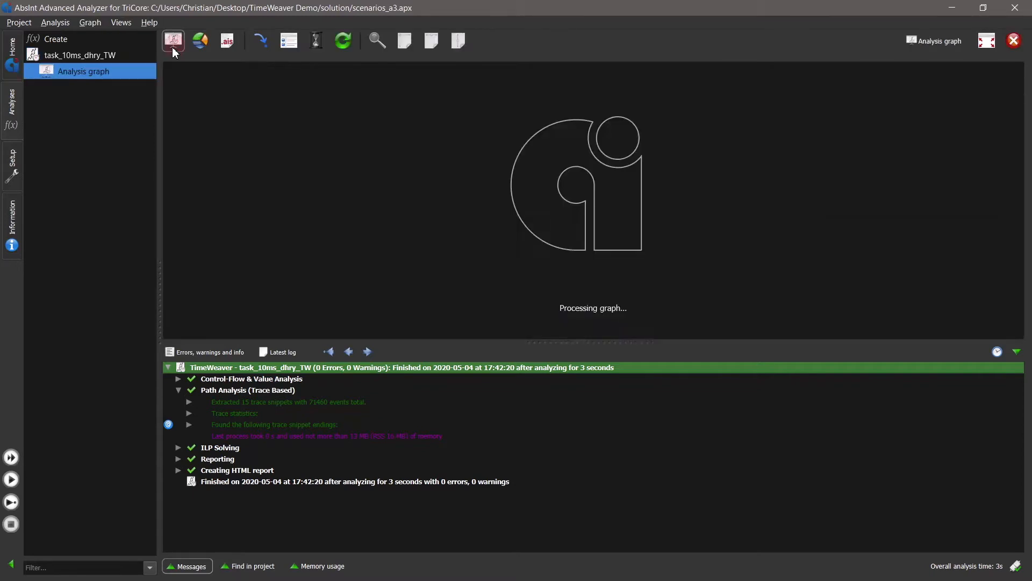
left_click(1016, 354)
left_click_drag(885, 376, 841, 313)
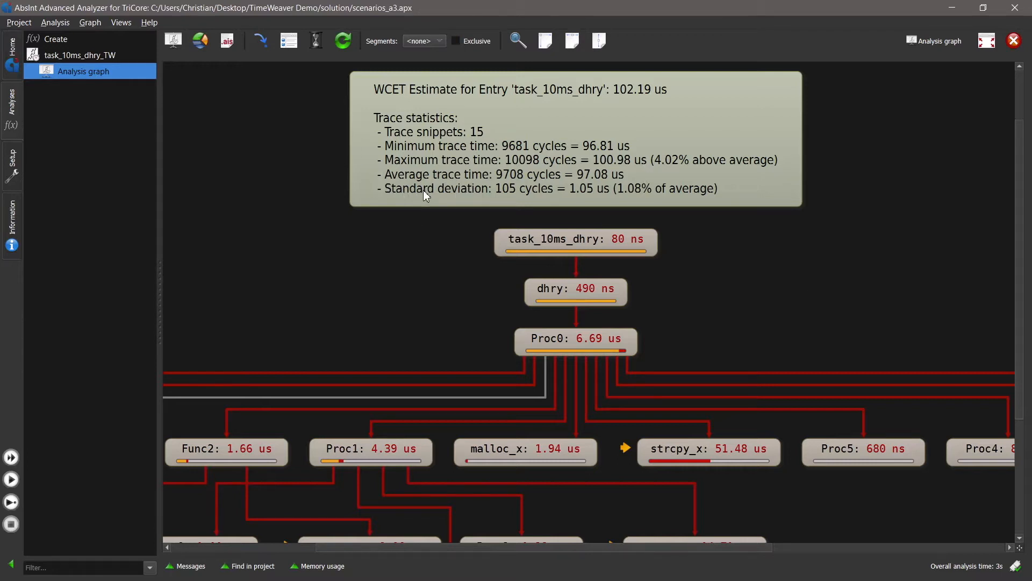
Examine the call graph around Proc0, its callees' execution times, and the marked routines strcmp_x, memcpy_x and strcpy_x.
left_click_drag(766, 308, 825, 222)
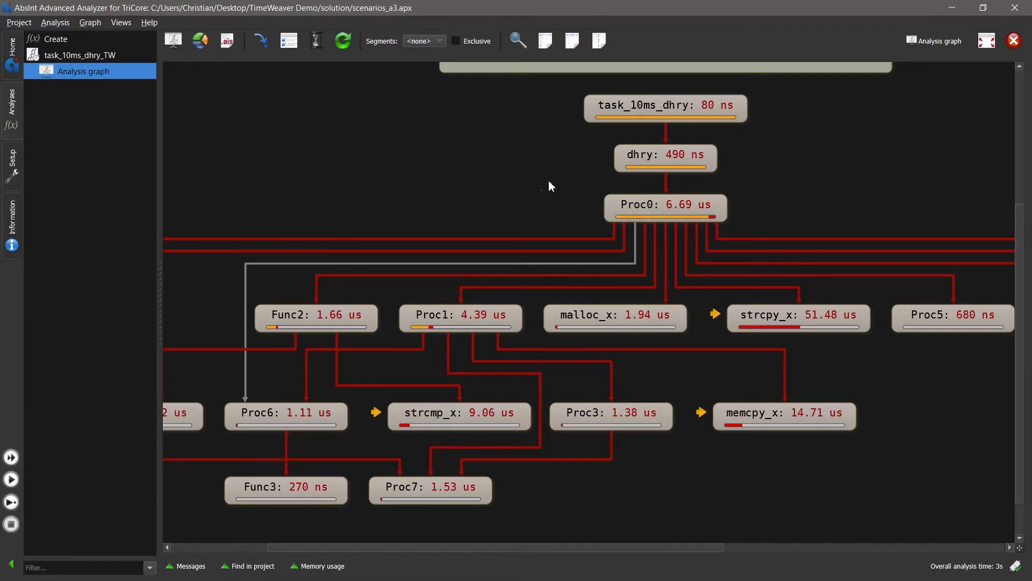
left_click_drag(513, 176, 545, 171)
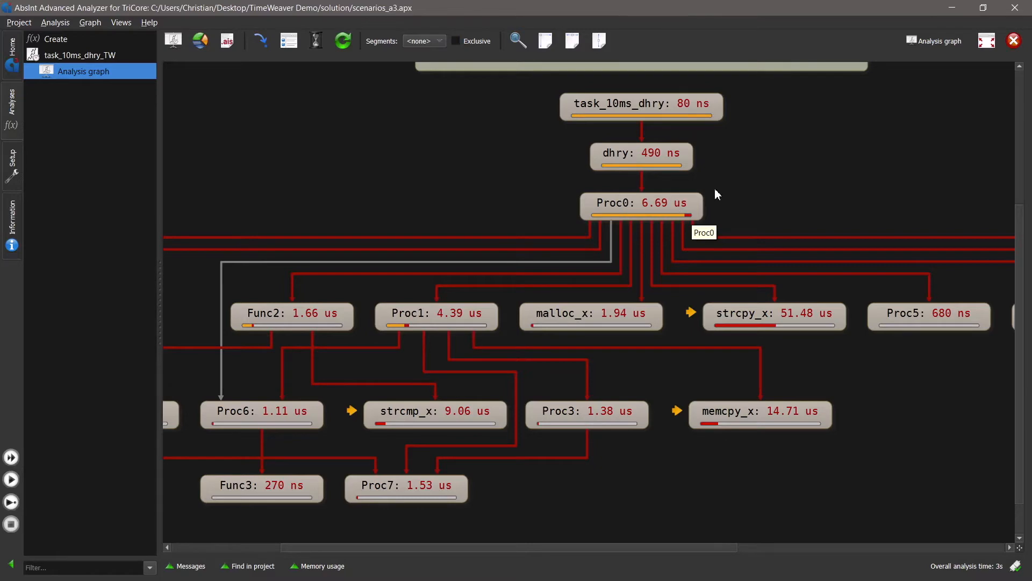
scroll(714, 192, "up", 3)
scroll(769, 328, "down", 3)
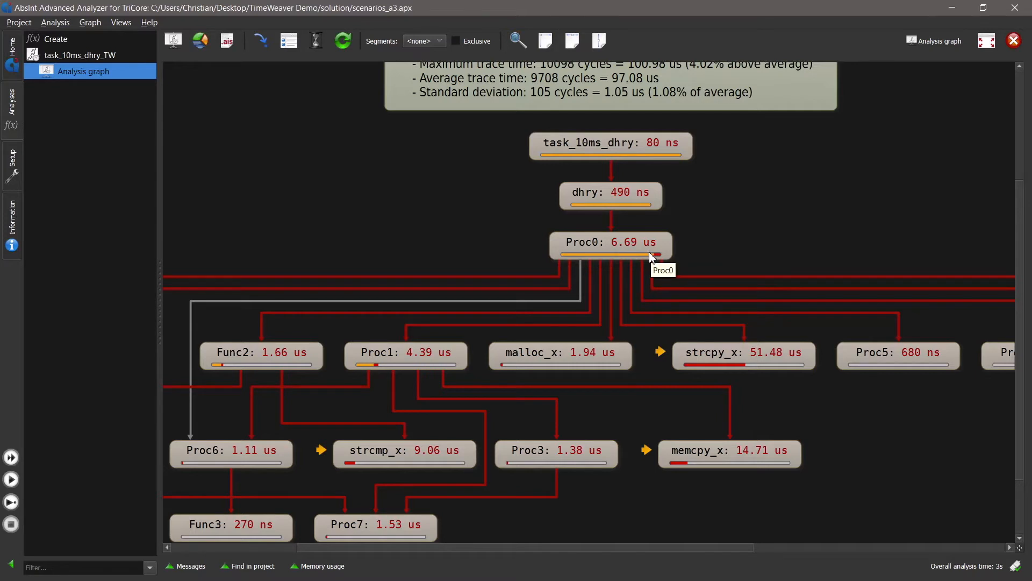
left_click_drag(498, 298, 507, 268)
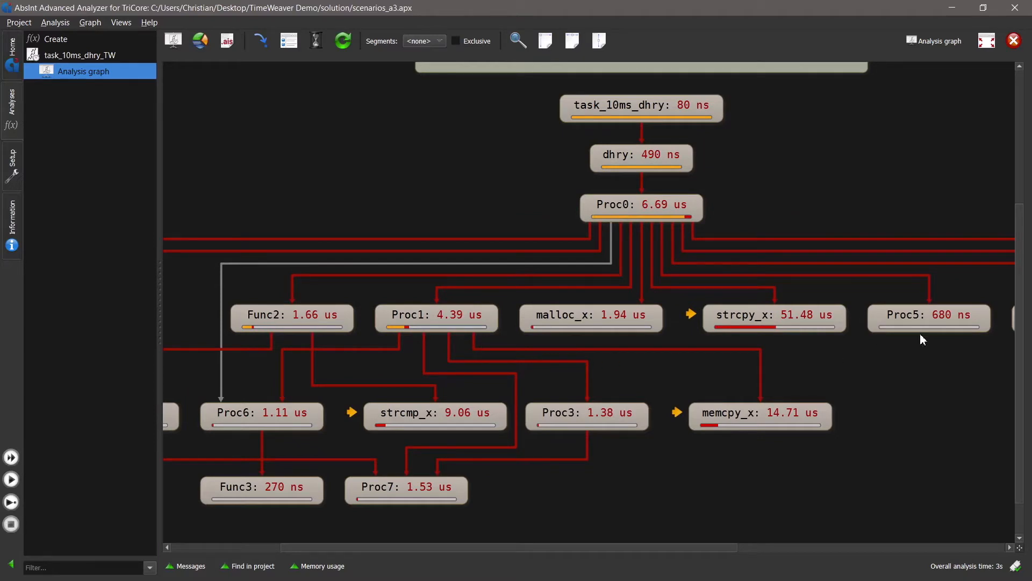
left_click_drag(681, 494, 651, 476)
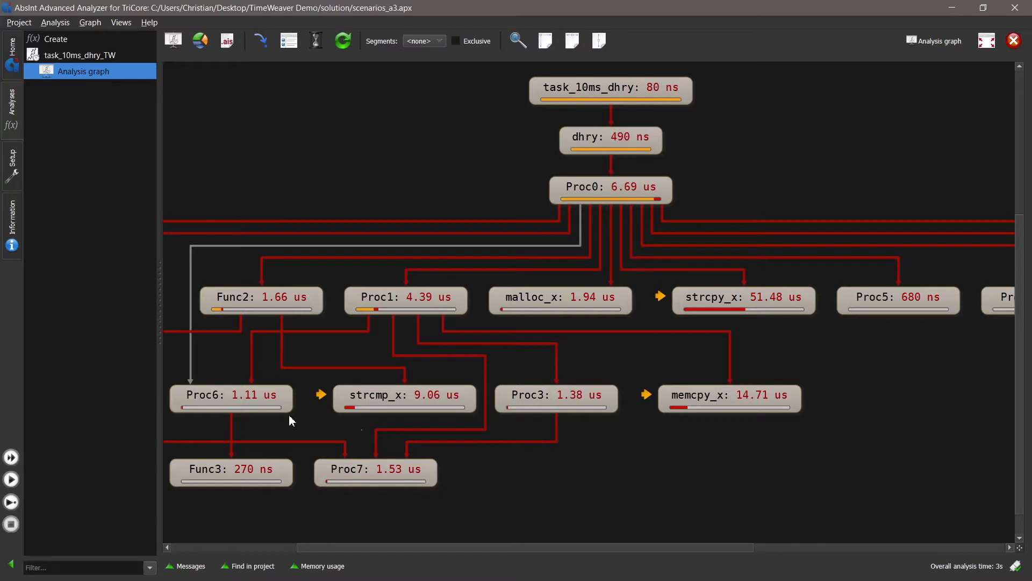
left_click(401, 399)
left_click(693, 398)
left_click(746, 303)
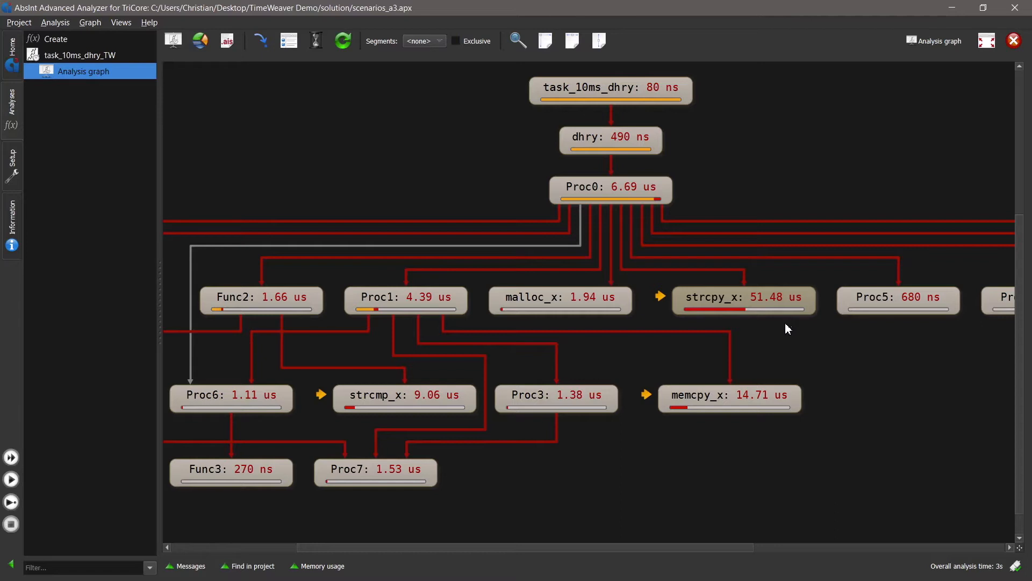
left_click_drag(625, 348, 765, 391)
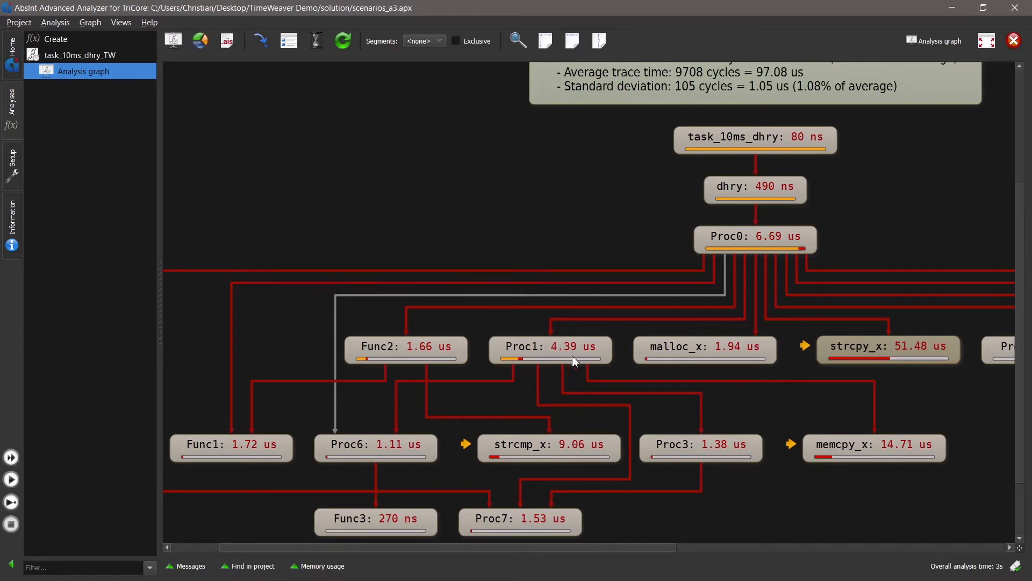
left_click_drag(696, 397, 685, 372)
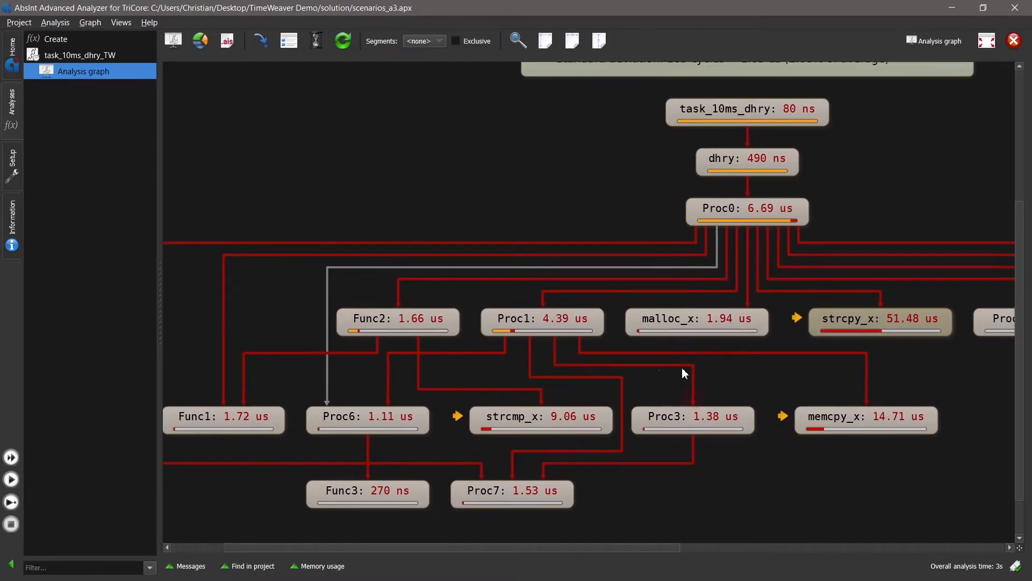
Expand Proc1 in the call graph and examine its source-level blocks and edge timing annotations.
double_click(567, 328)
left_click_drag(730, 408, 728, 365)
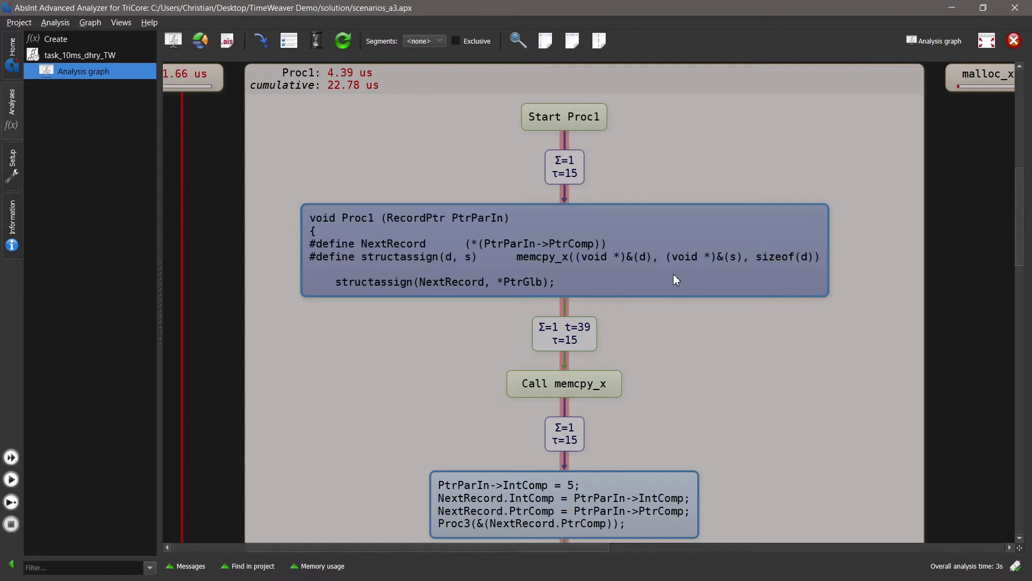
left_click_drag(714, 337, 730, 401)
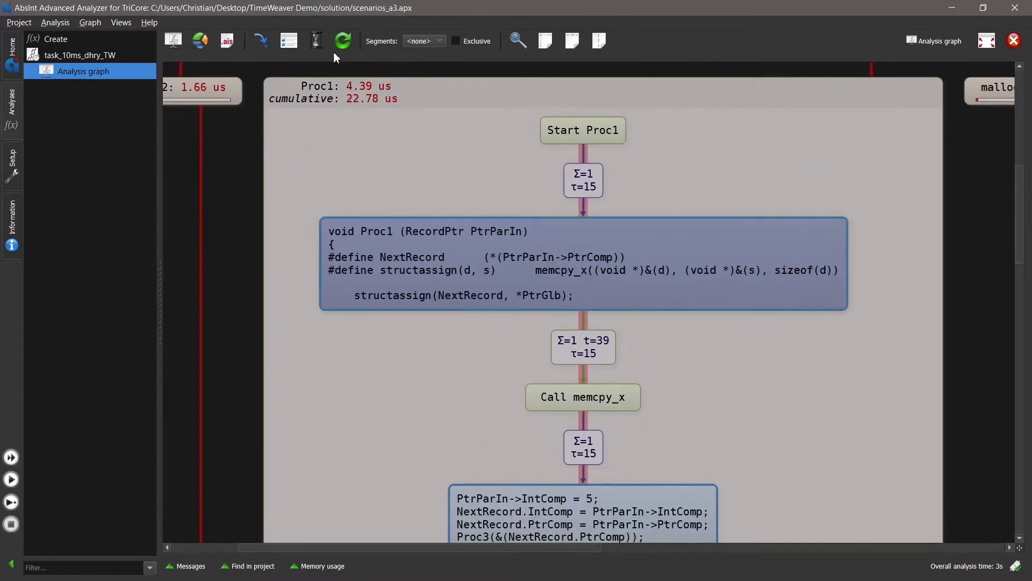
mouse_move(662, 366)
left_mouse_down()
mouse_move(652, 324)
mouse_move(655, 361)
left_mouse_up()
left_click_drag(648, 258, 627, 150)
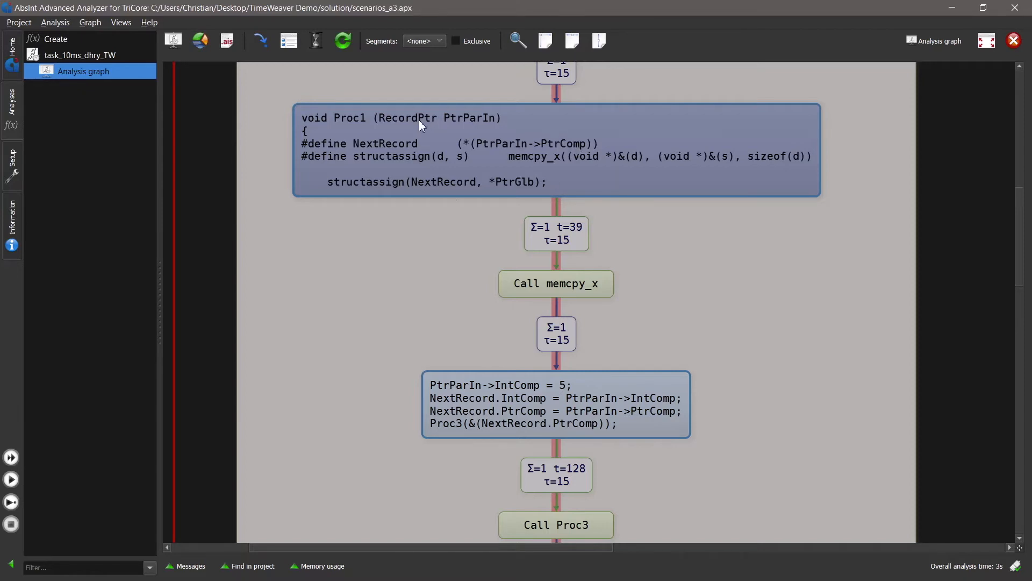
Show the assembly instructions of Proc1's first block and examine the timing annotations along the path through the memcpy_x and Proc3 calls.
double_click(496, 157)
left_click_drag(640, 398, 627, 233)
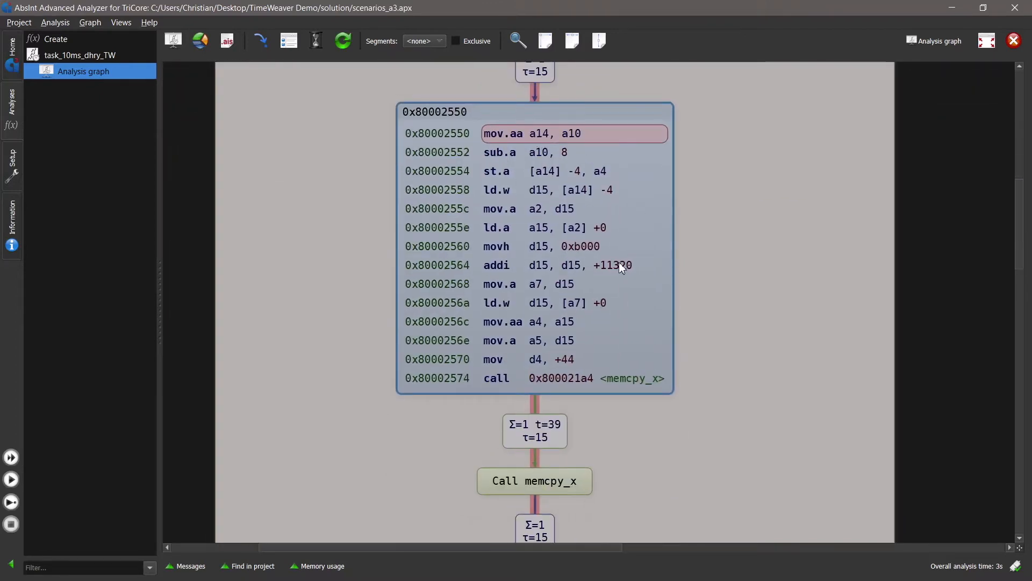
left_click_drag(727, 432, 737, 394)
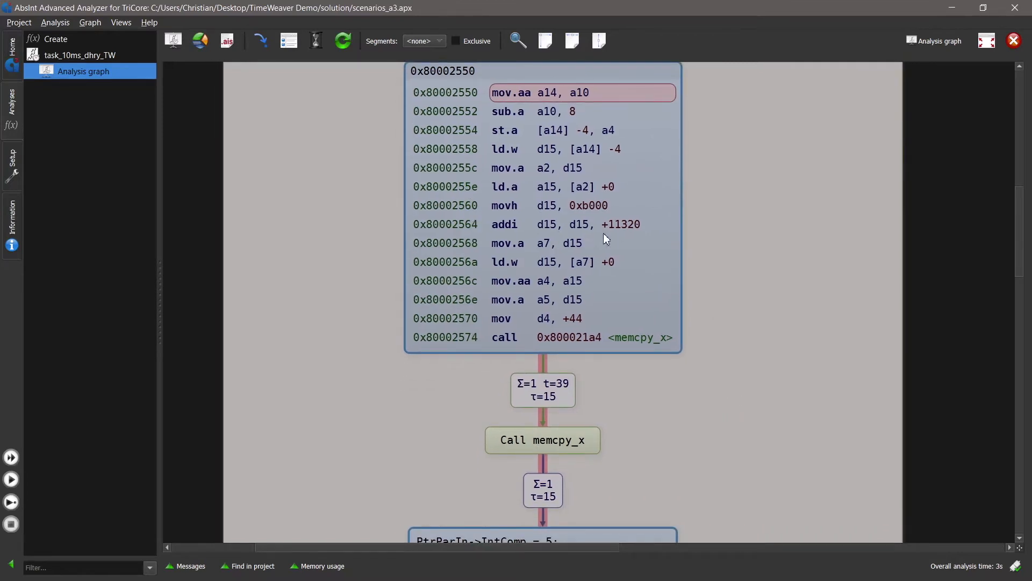
left_click_drag(689, 433, 698, 408)
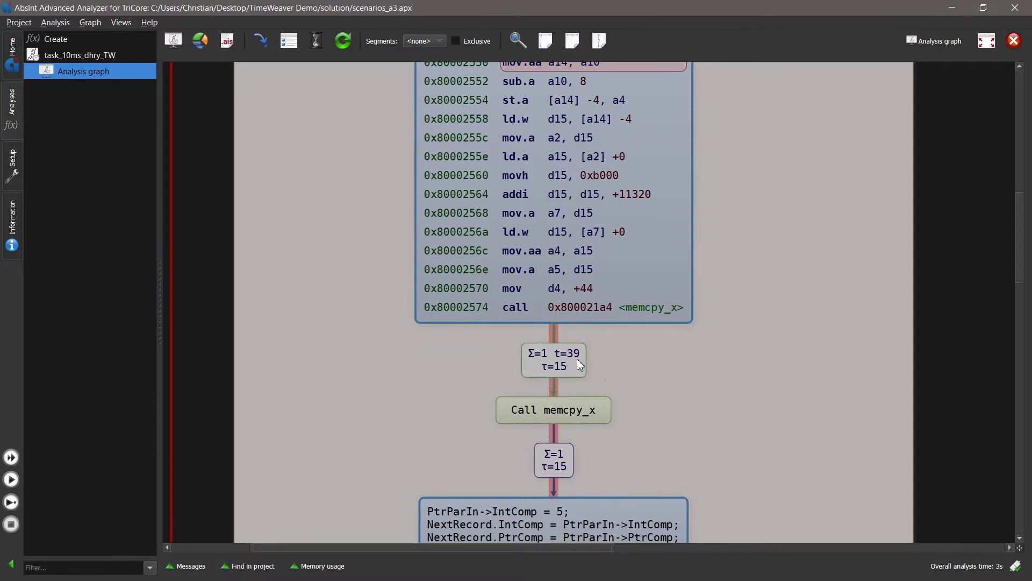
left_click_drag(678, 352, 701, 429)
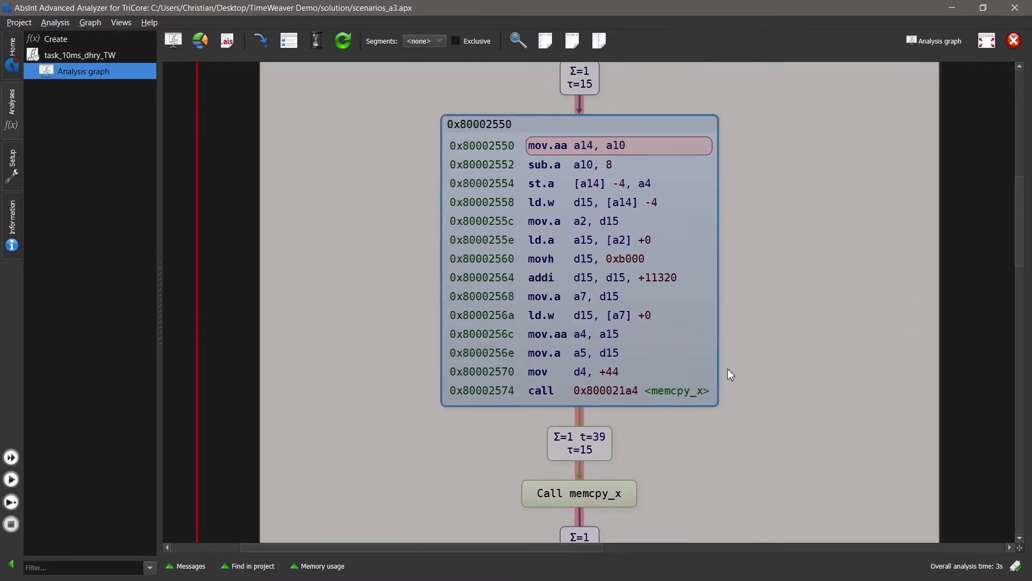
left_click_drag(667, 446, 668, 363)
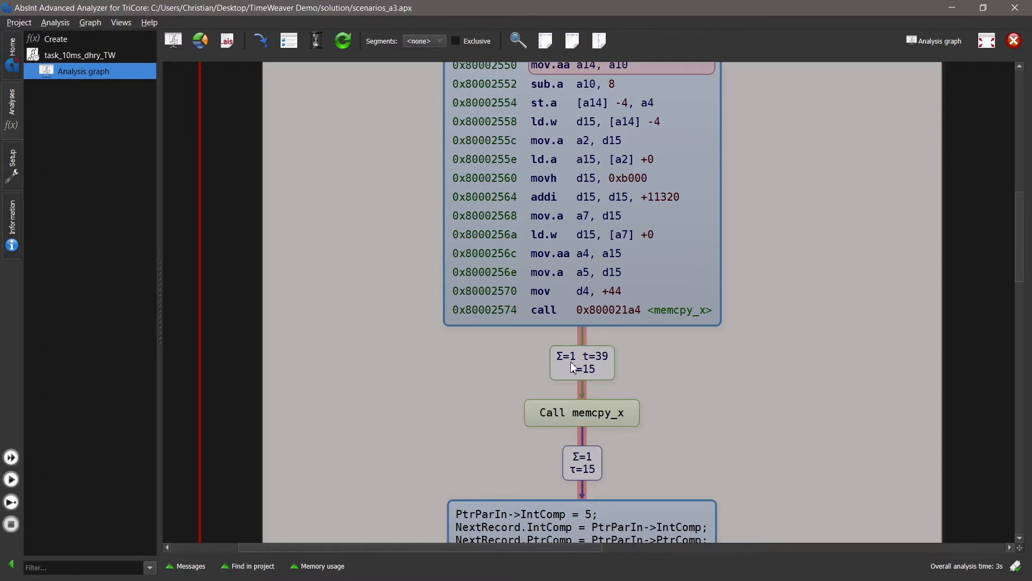
left_click_drag(745, 262, 742, 298)
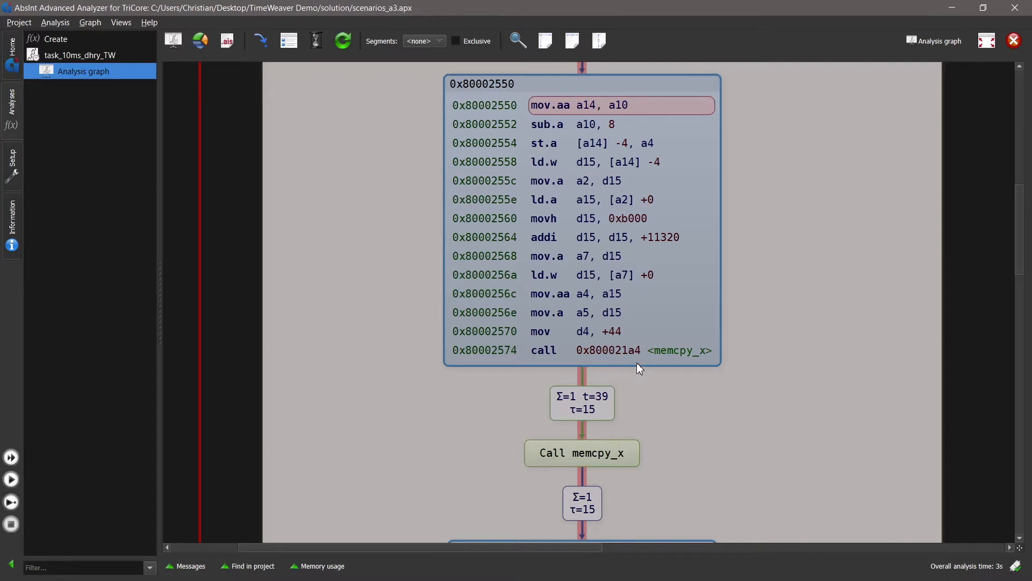
left_click_drag(662, 420, 622, 265)
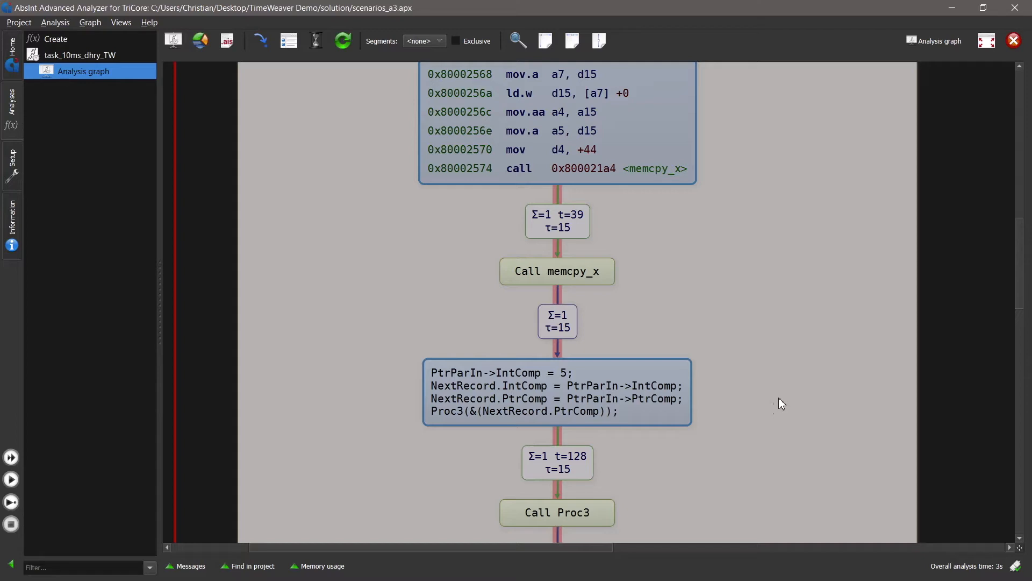
scroll(780, 428, "down", 3)
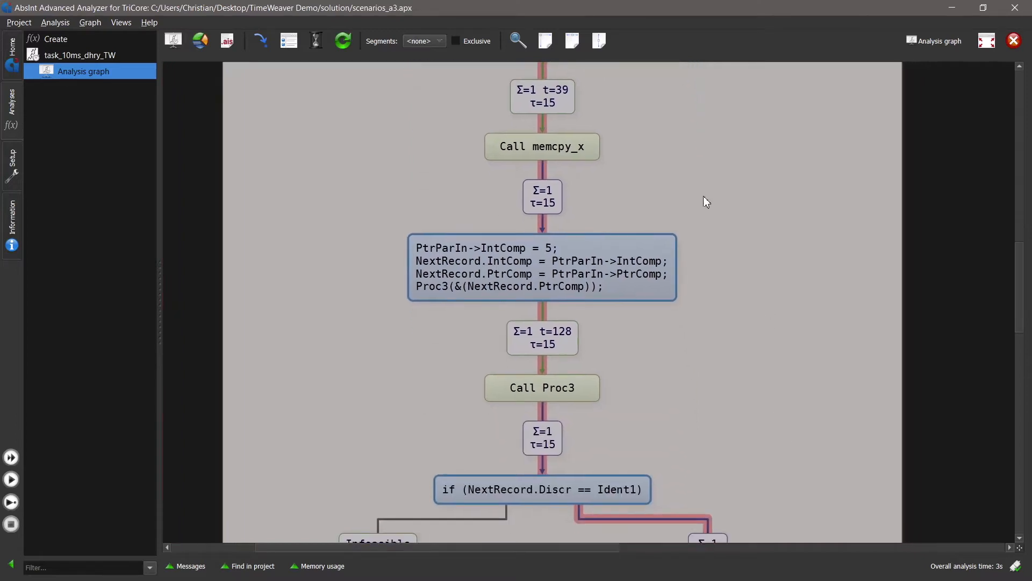
Examine Proc1's remaining path past the Proc3 call and both branches of the NextRecord.Discr == Ident1 condition, then collapse the routine.
left_click_drag(598, 335, 607, 235)
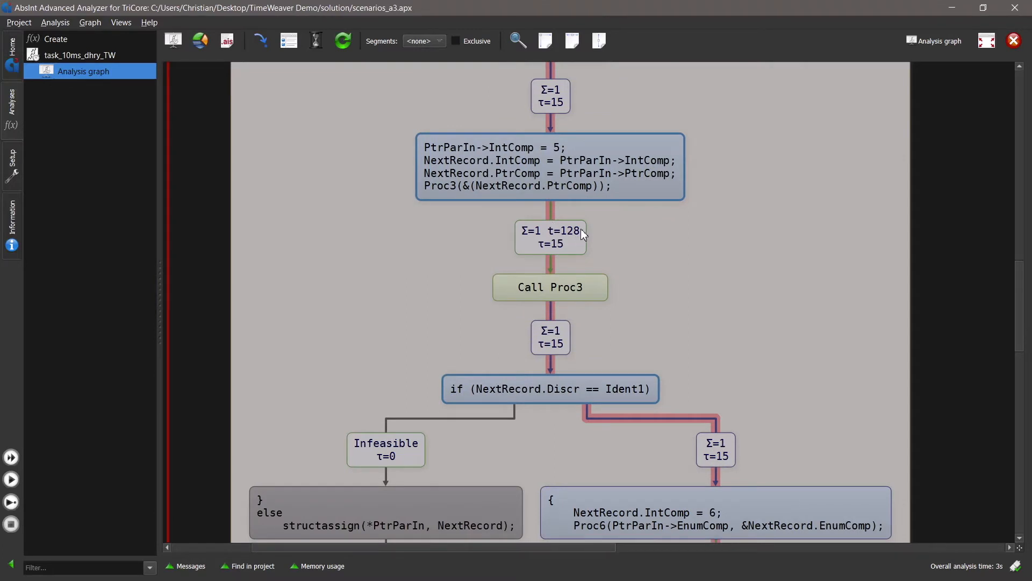
left_click_drag(613, 290, 589, 172)
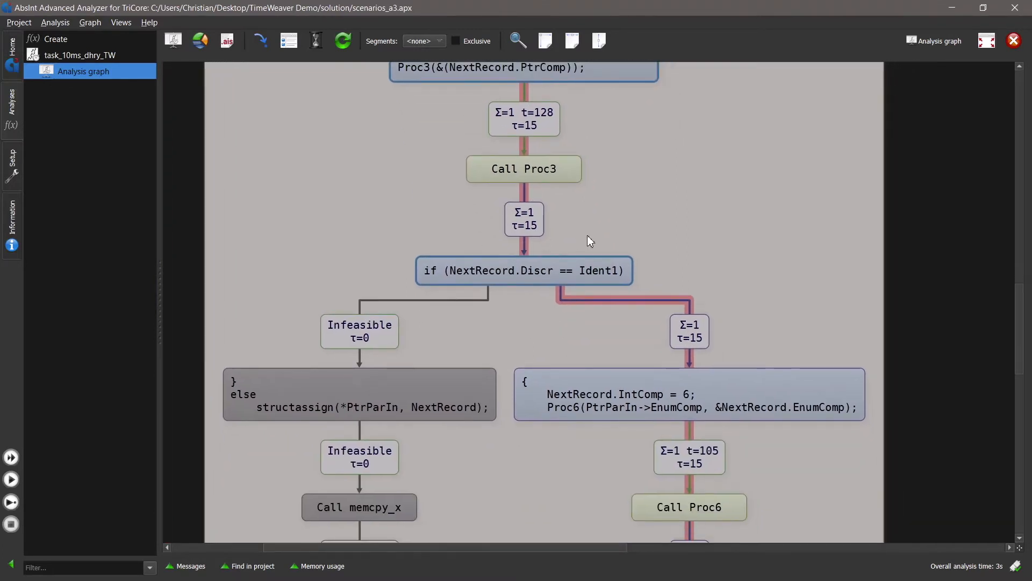
left_click_drag(567, 317, 583, 248)
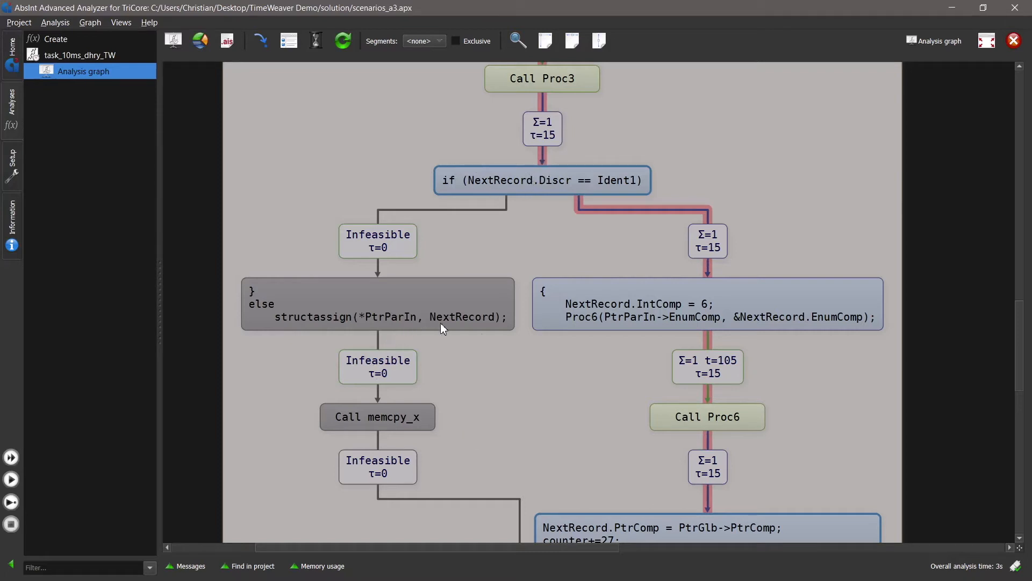
left_click_drag(544, 335, 457, 267)
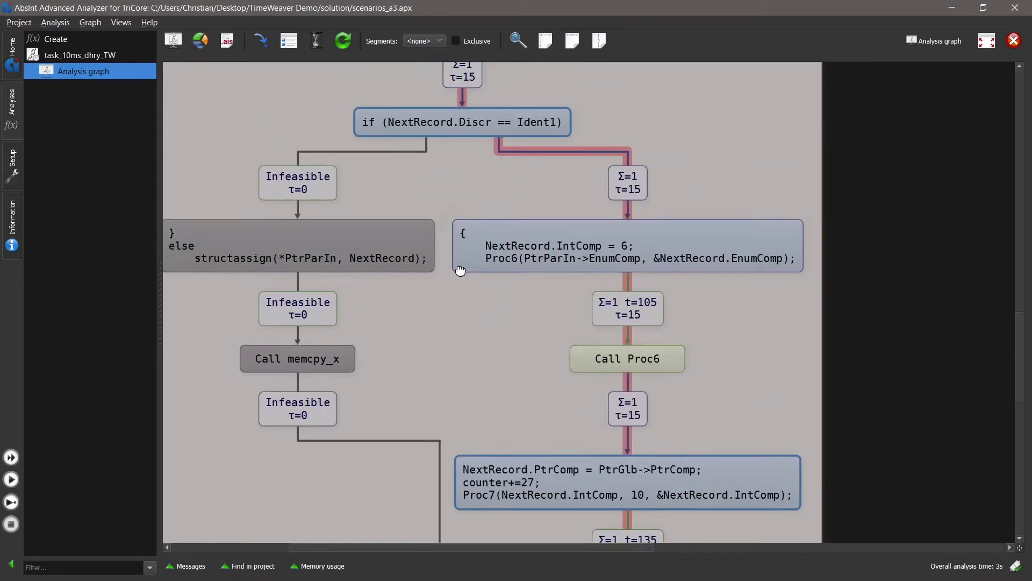
left_click_drag(676, 424, 650, 273)
left_click_drag(664, 418, 778, 580)
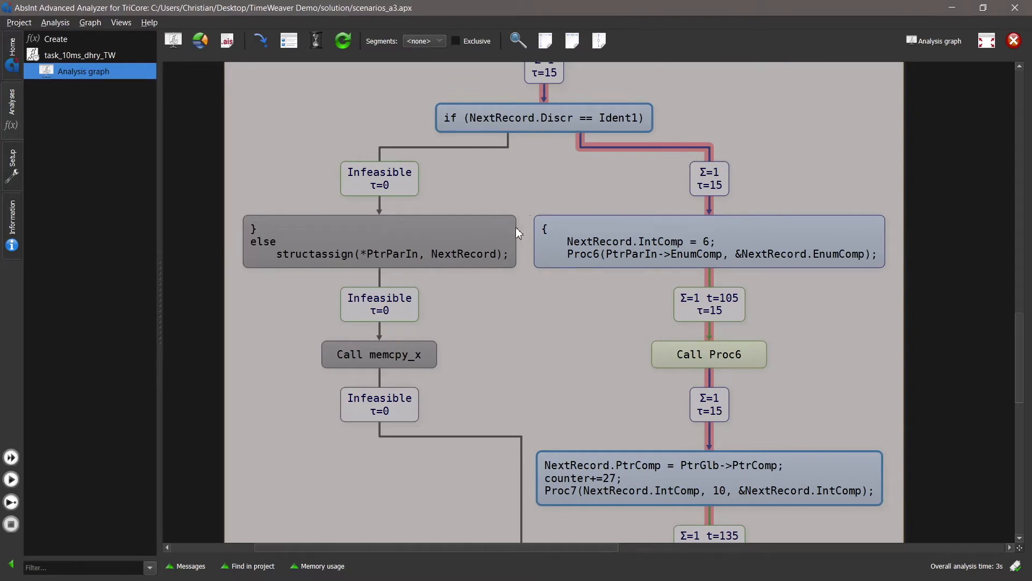
left_click_drag(607, 427, 597, 401)
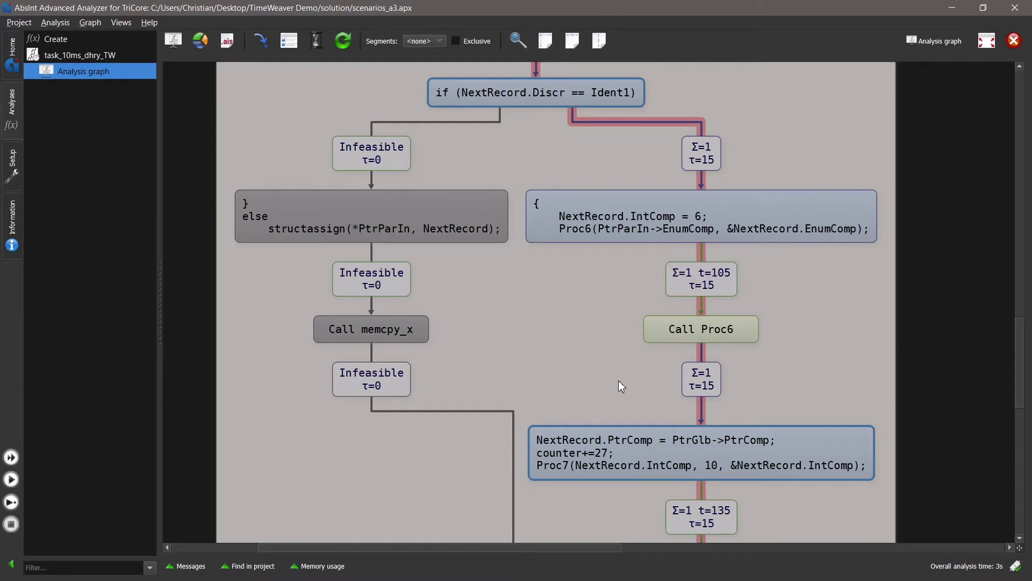
left_click_drag(583, 376, 495, 127)
left_click_drag(536, 366, 614, 84)
double_click(742, 337)
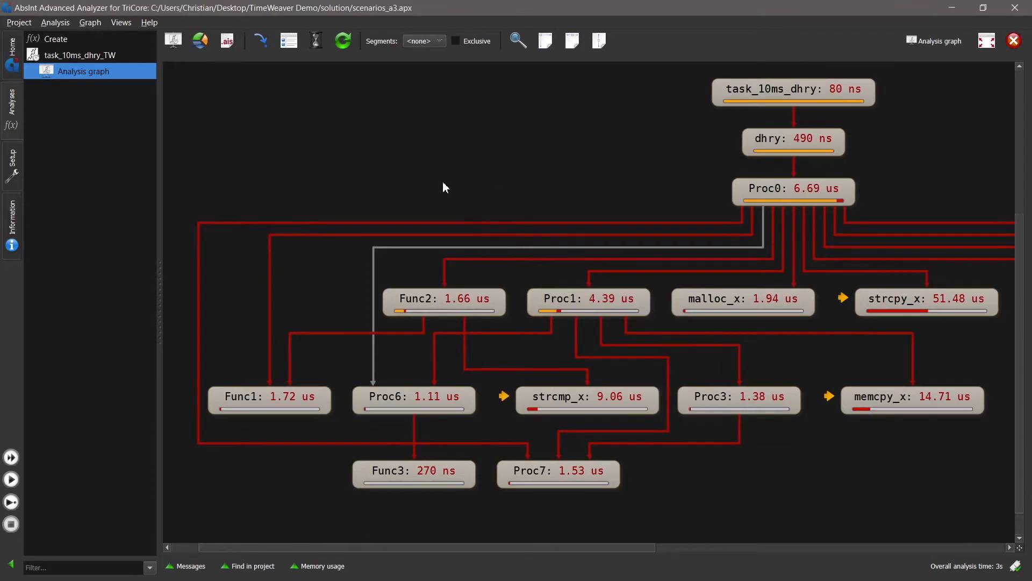
Open the statistics of task_10ms_dhry_TW and sort the WCET estimate by self percentage in descending order.
left_click(202, 47)
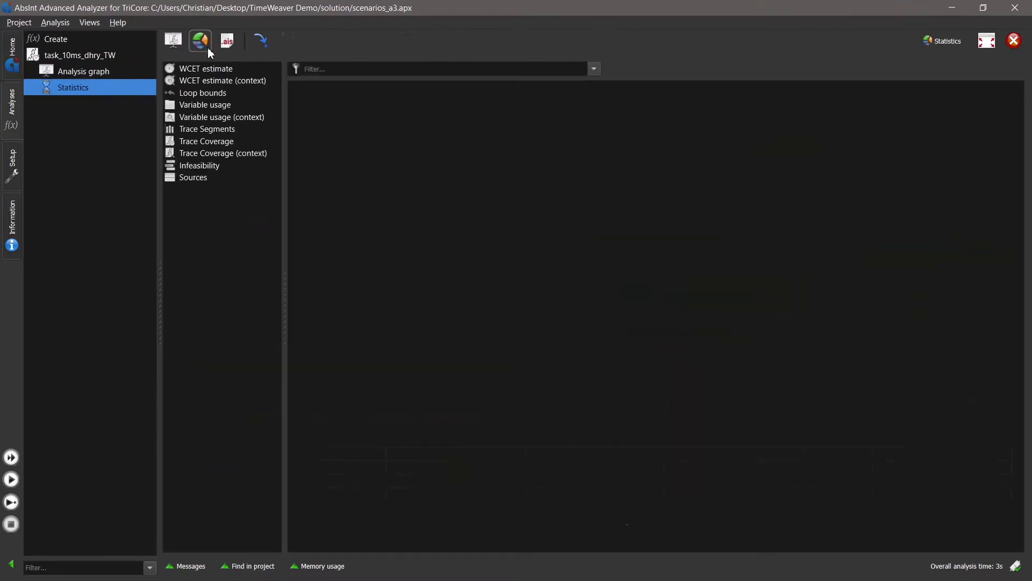
left_click(223, 72)
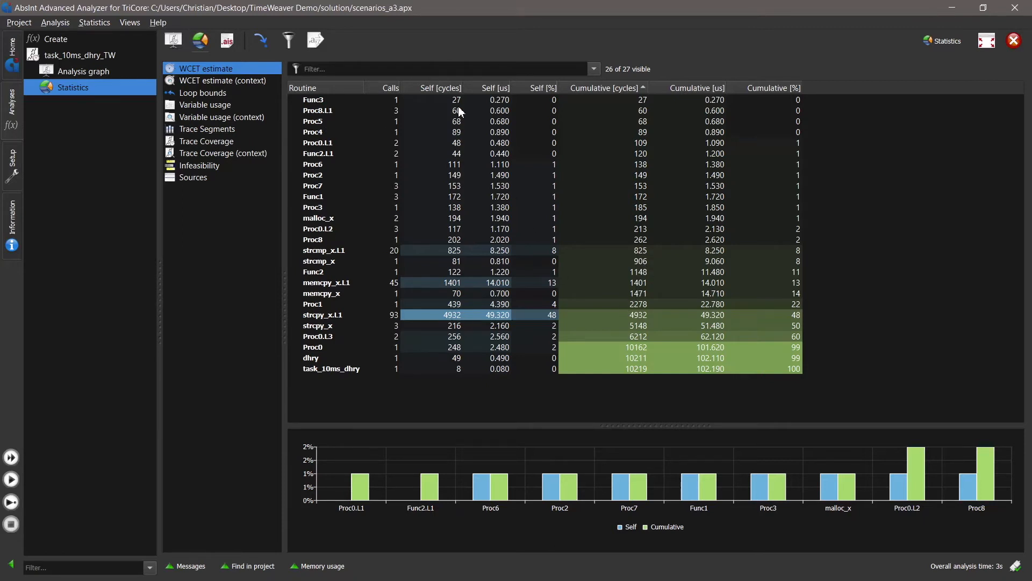
left_click(536, 87)
left_click(537, 87)
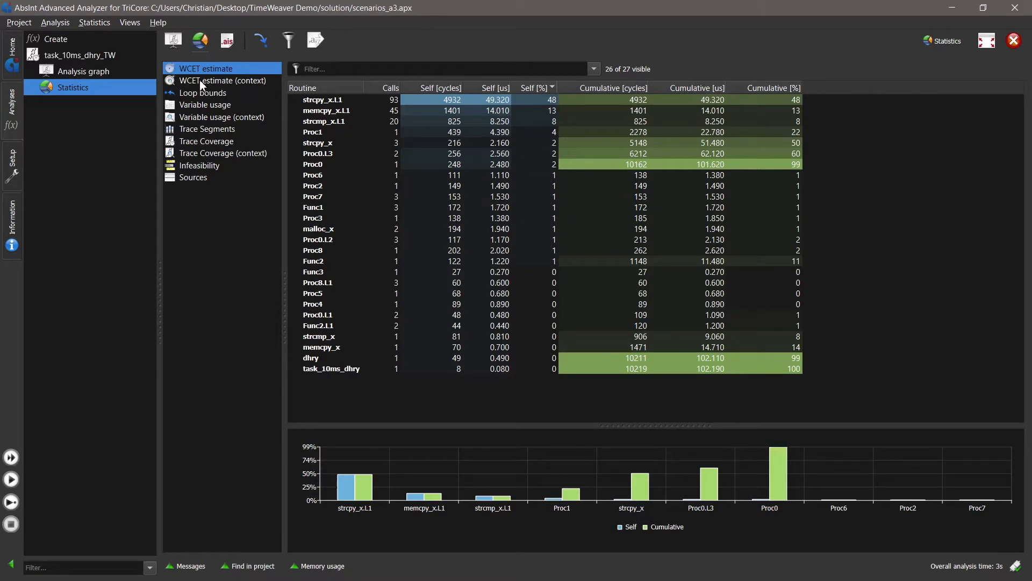
Show the context-specific WCET estimate, expand task_10ms_dhry down through dhry and Proc0, and compare the two strcpy_x calls.
left_click(213, 80)
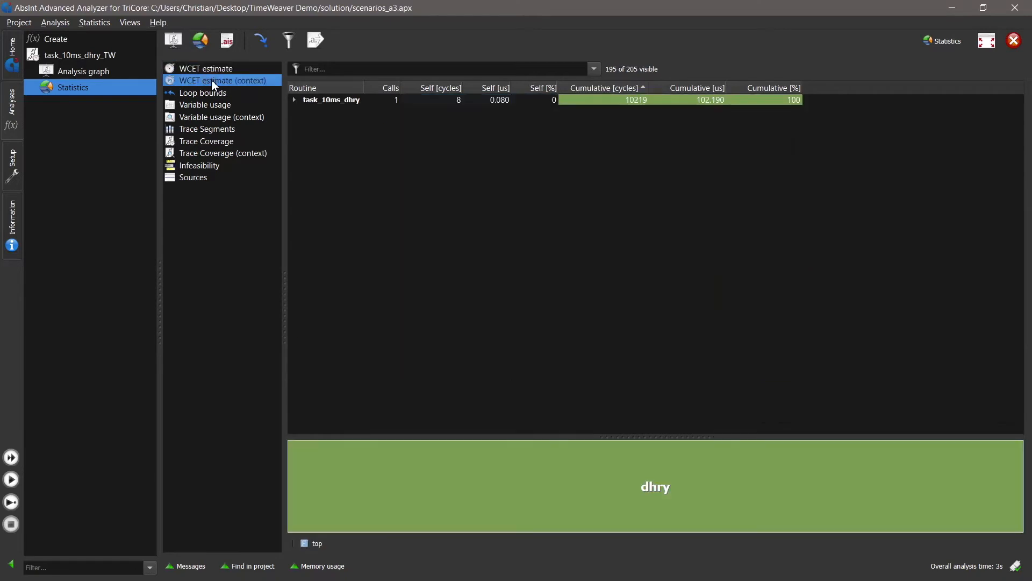
left_click(293, 100)
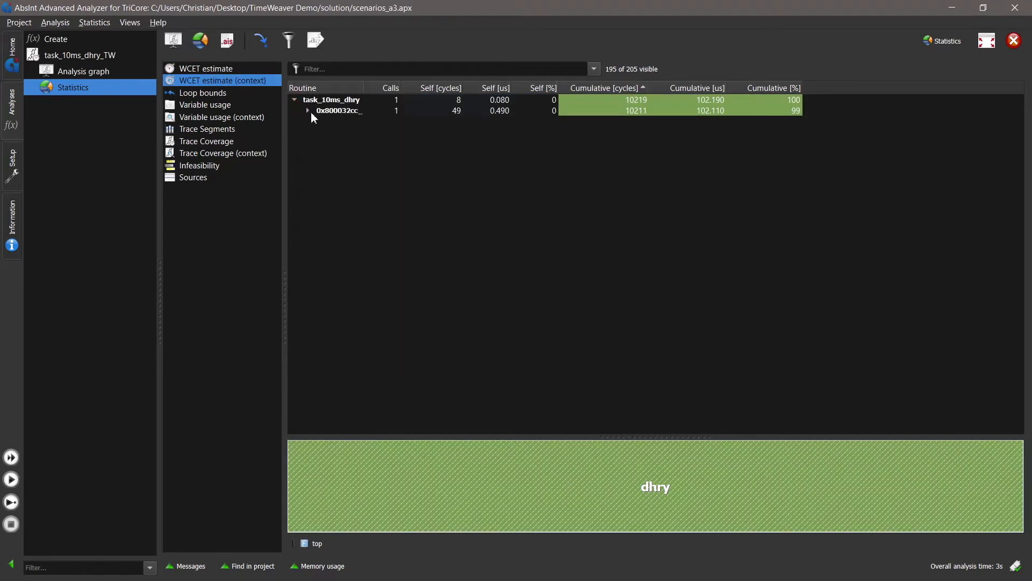
left_click(308, 111)
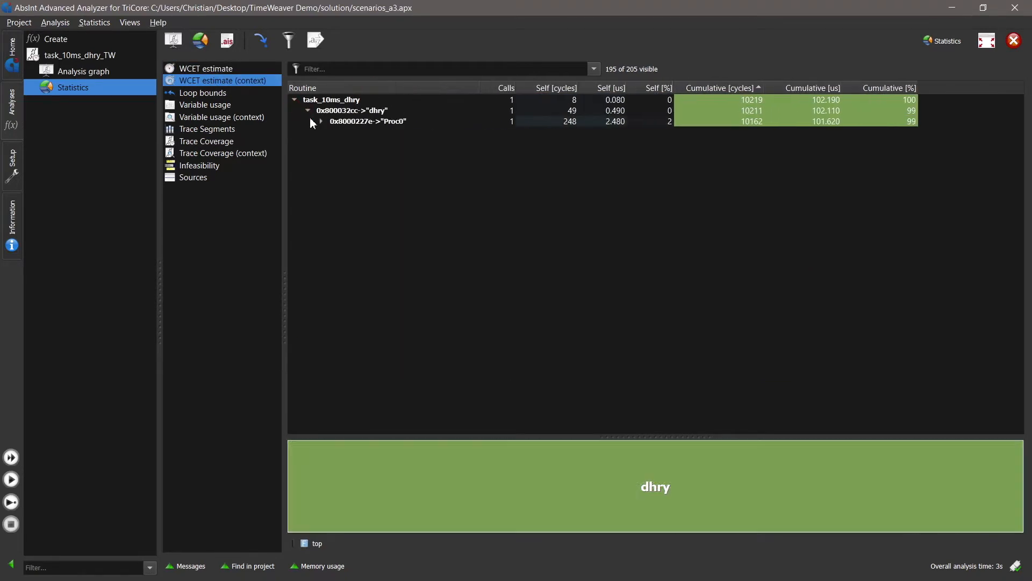
left_click(320, 121)
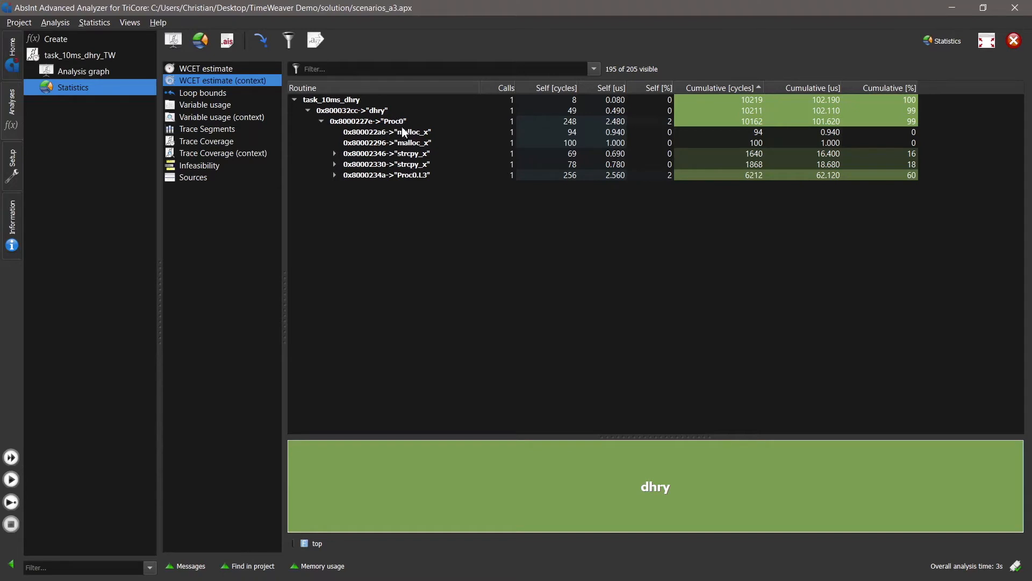
left_click(403, 155)
left_click(412, 165)
left_click(410, 155)
left_click(434, 163)
left_click(441, 154)
left_click(445, 161)
left_click(445, 150)
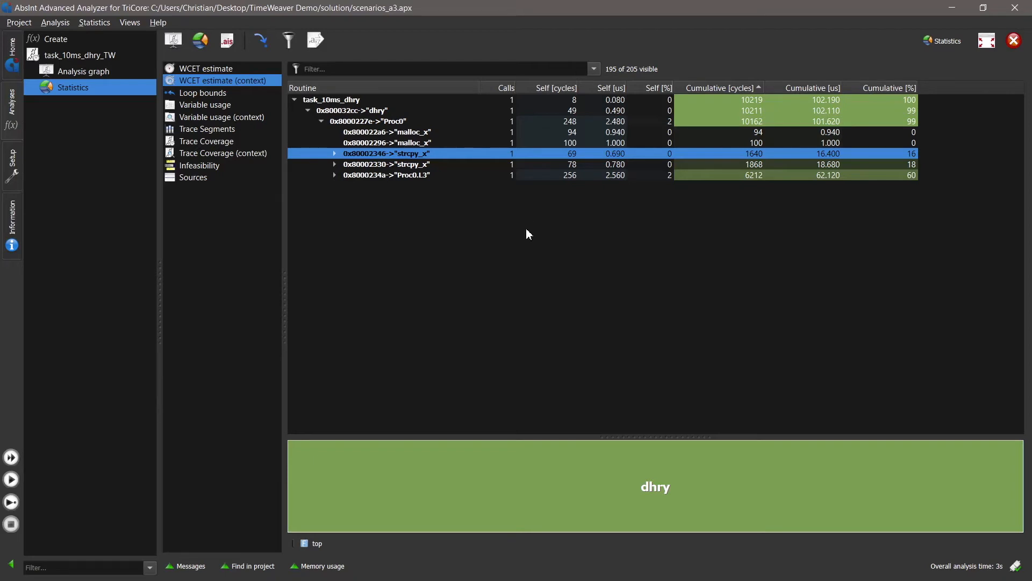
Review the loop bounds and the variable usage statistics, both overall and per context.
left_click(205, 94)
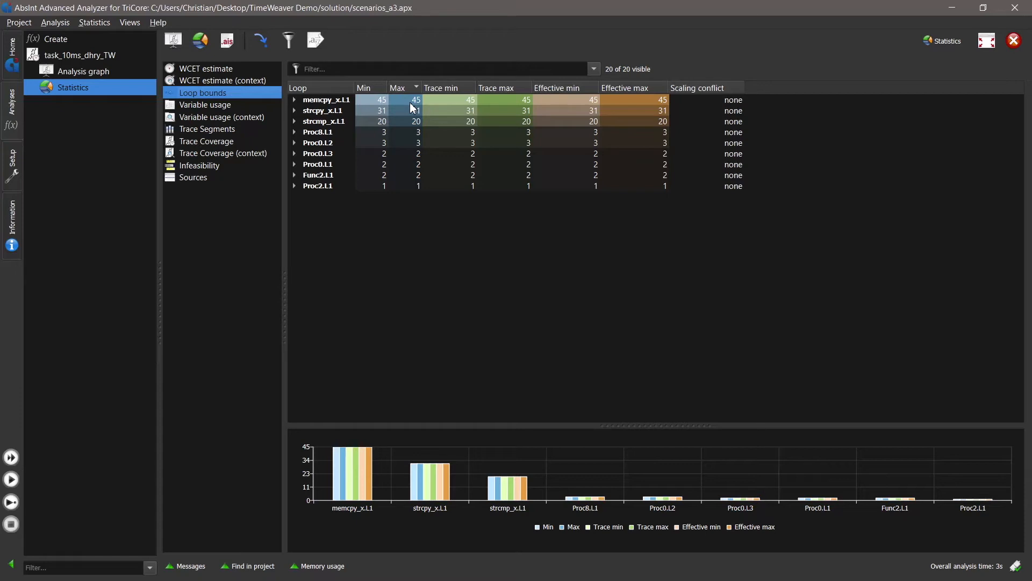
left_click(222, 105)
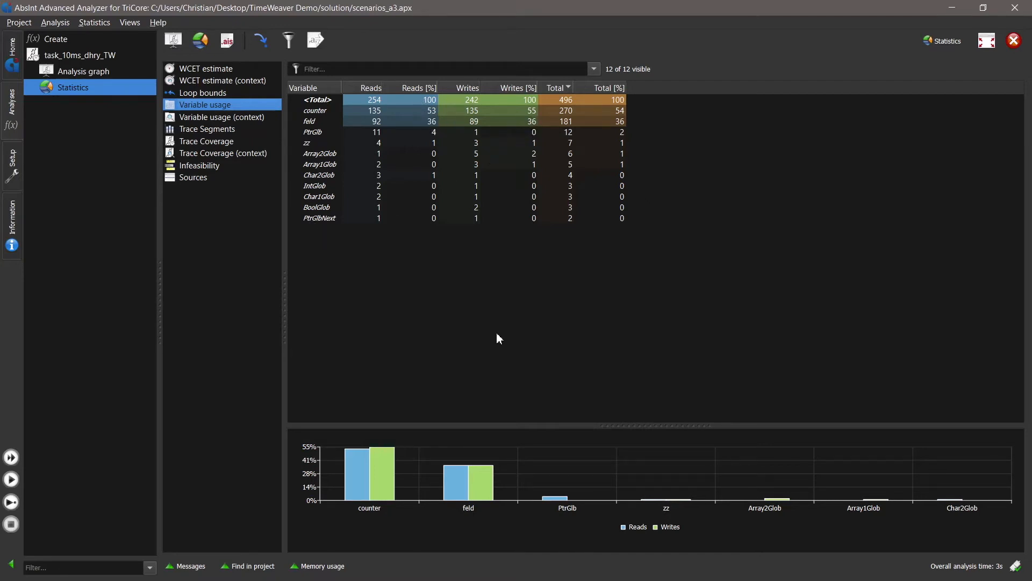
left_click(224, 117)
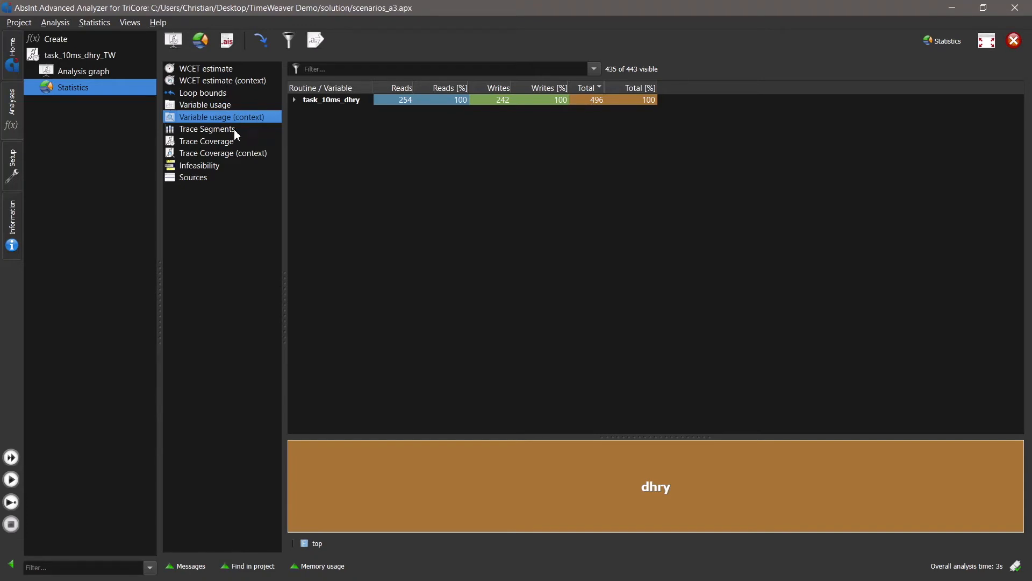
Show the trace segments with a wider Segment column and inspect the distribution graph of Func2(0x80002b9e) -> Func2.L1(0x80002c12).
left_click(223, 132)
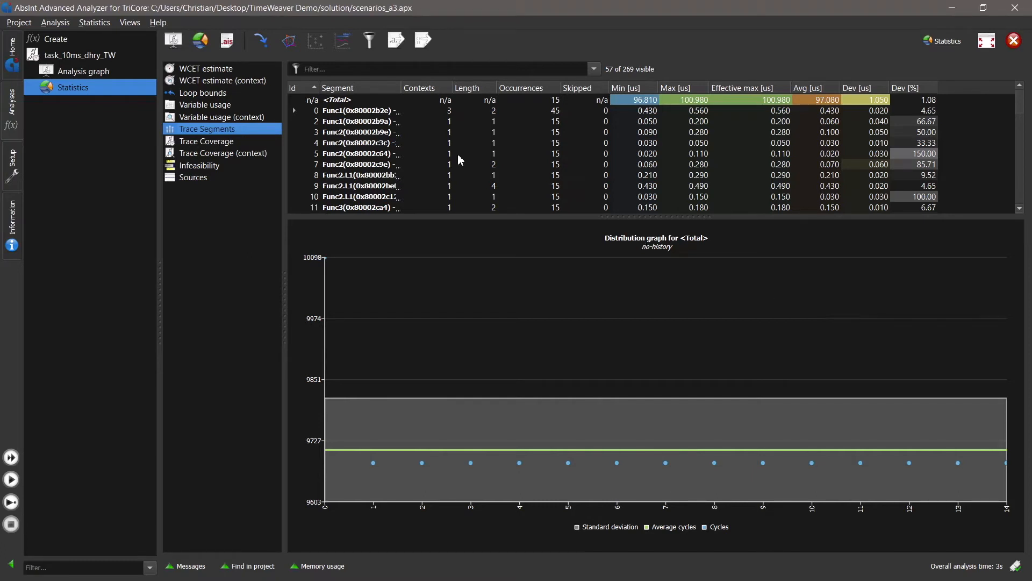
left_click_drag(403, 88, 523, 92)
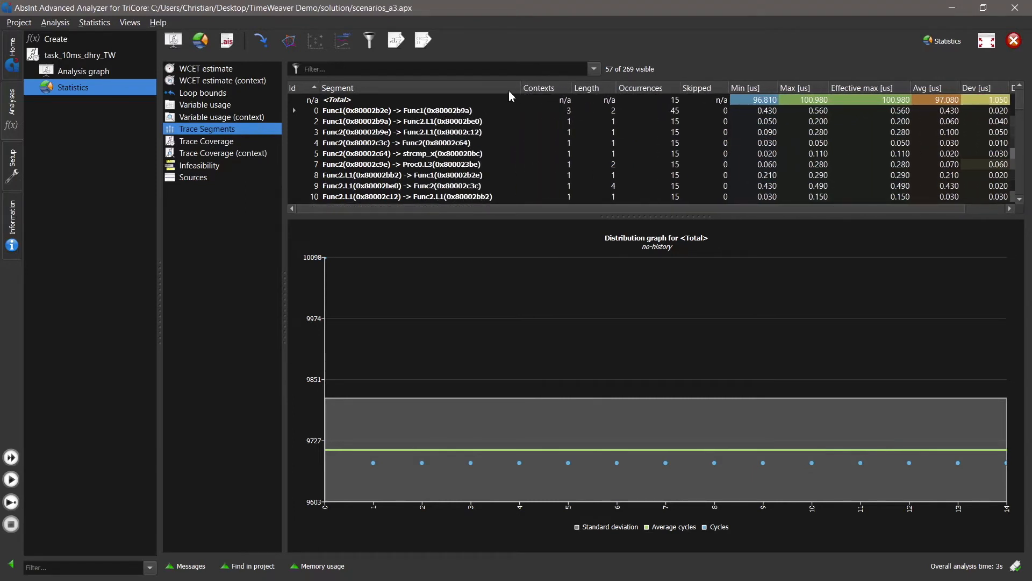
left_click(676, 102)
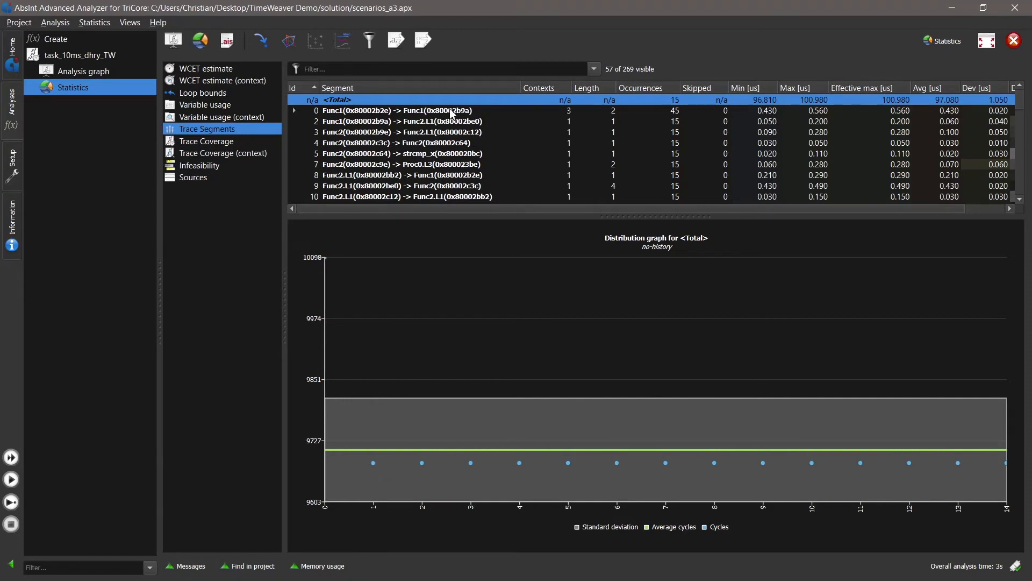
left_click(416, 111)
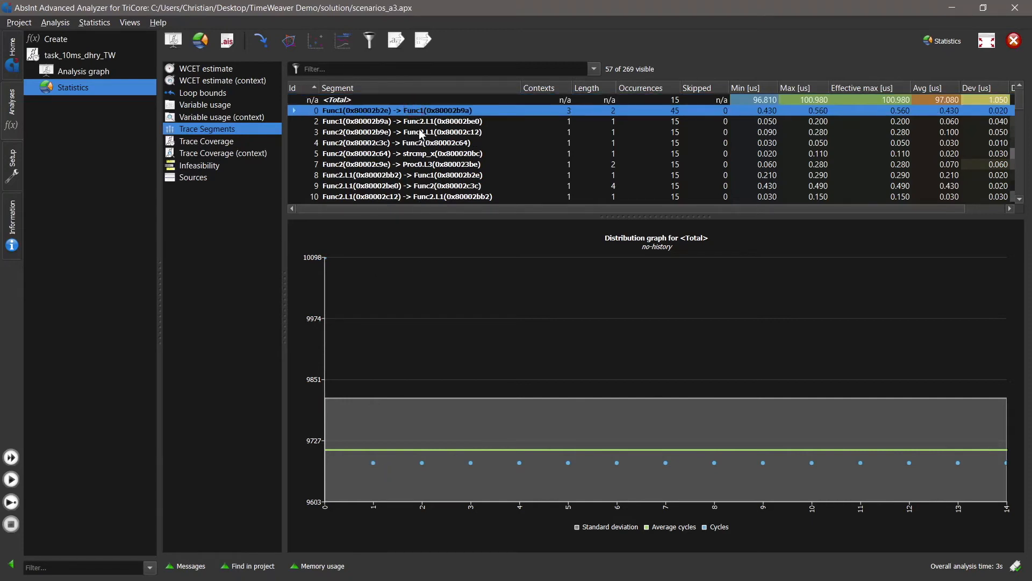
left_click(421, 134)
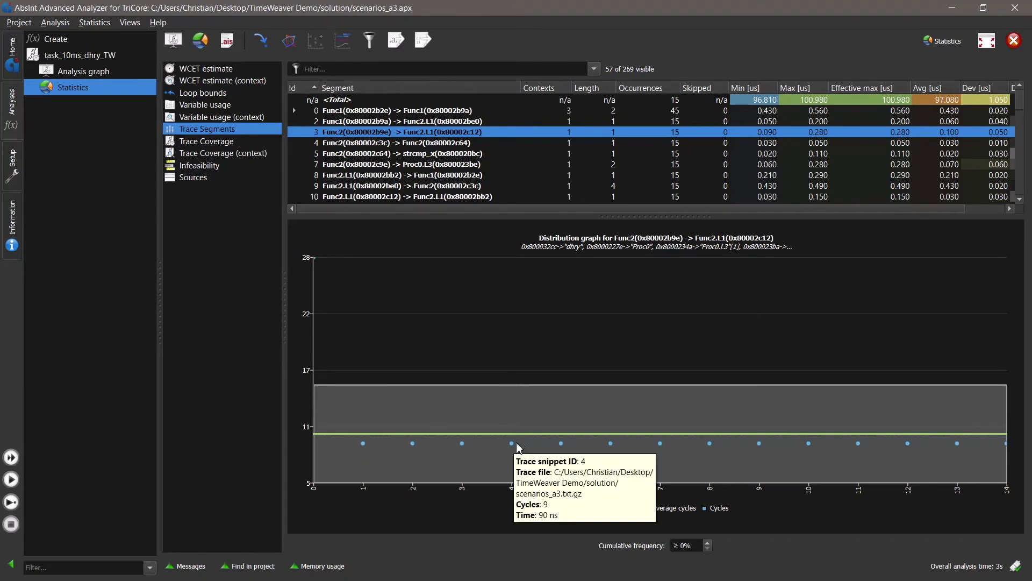
mouse_move(661, 445)
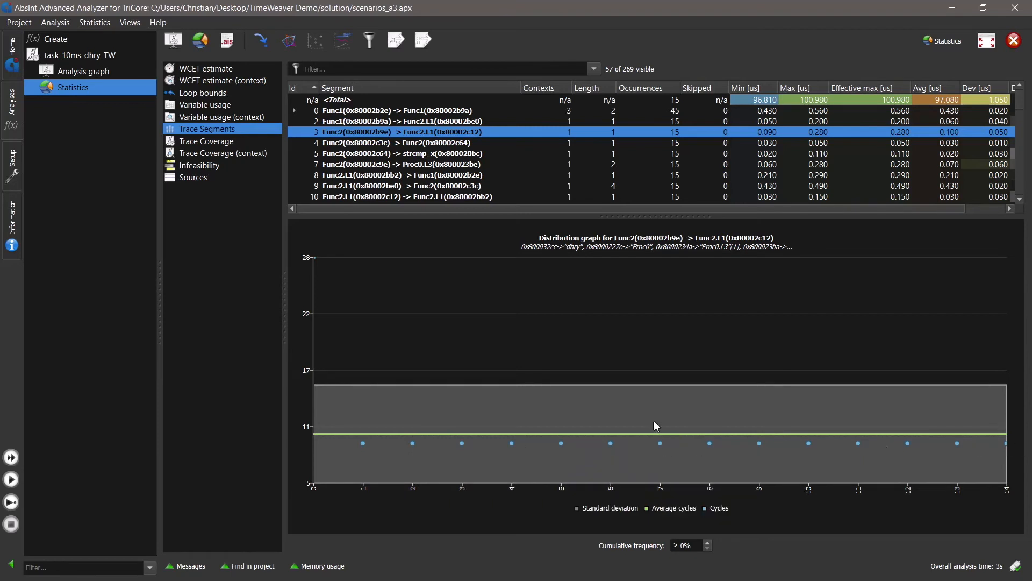
mouse_move(317, 261)
Review the trace coverage per routine and per context, expanding the contexts of strcpy_x.
left_click(227, 142)
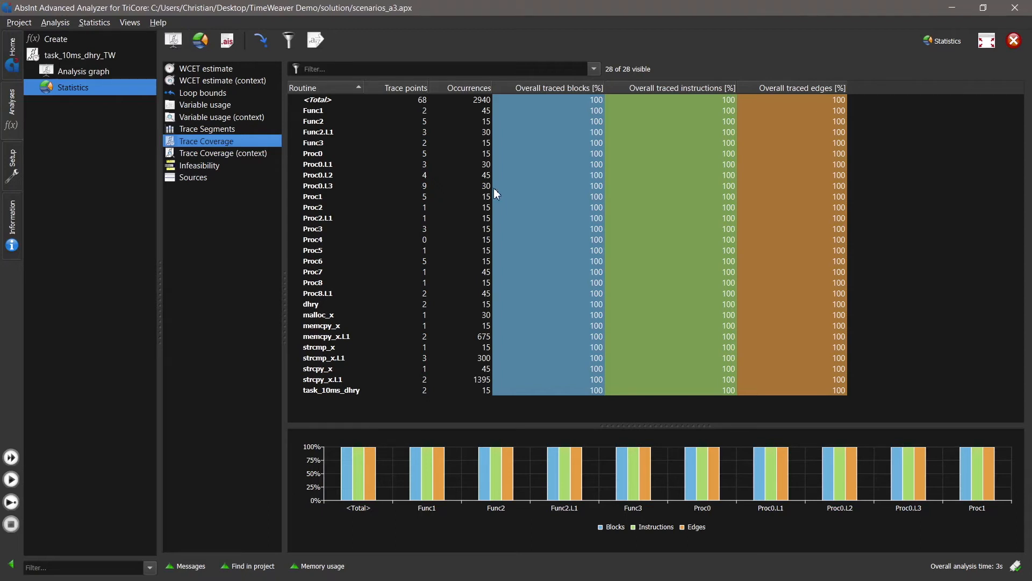
mouse_move(494, 188)
mouse_move(498, 260)
left_click(232, 156)
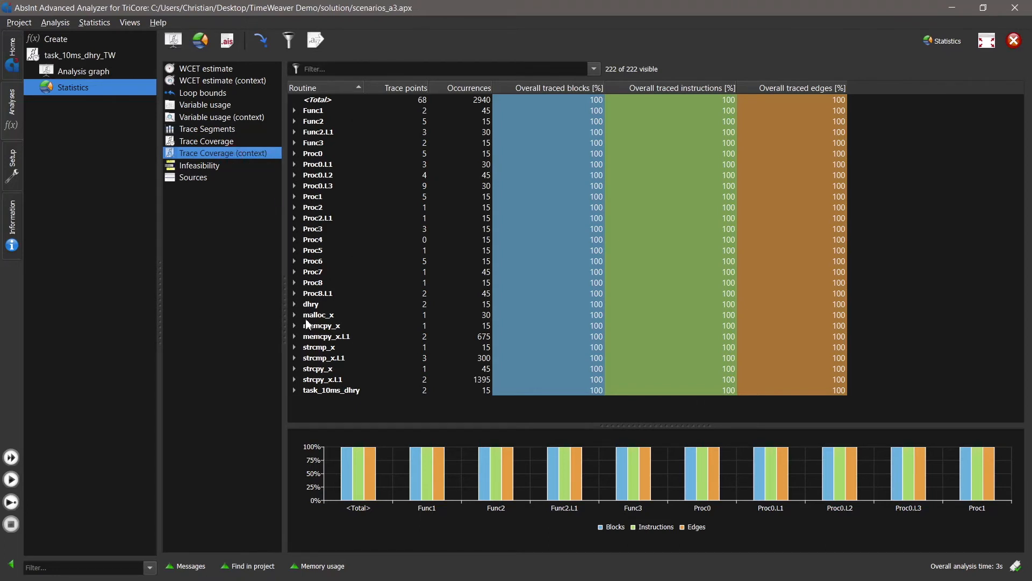
left_click(294, 369)
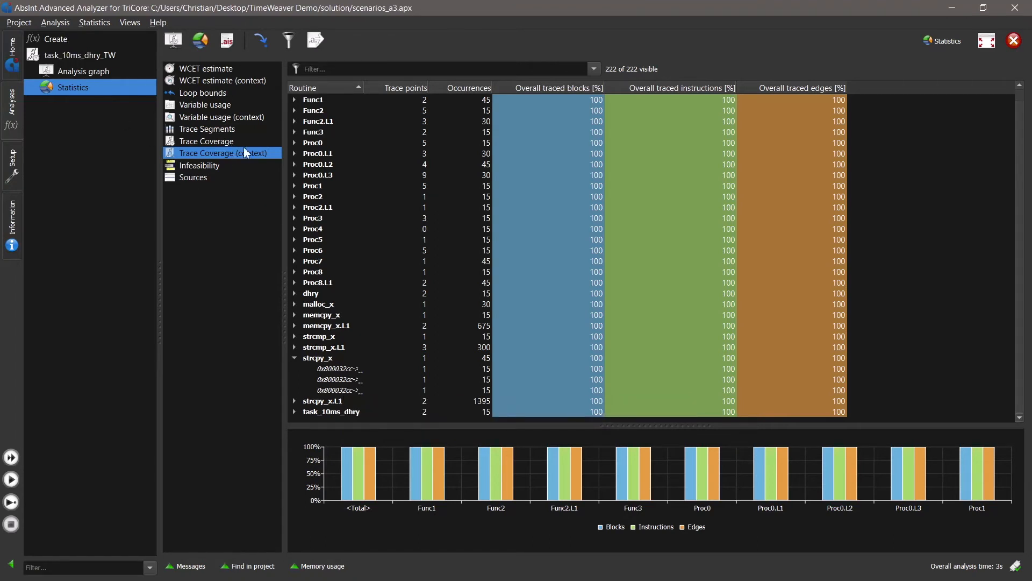
Create a new TimeWeaver analysis with task_5ms_bs_math as its analysis start.
left_click(60, 40)
left_click(256, 207)
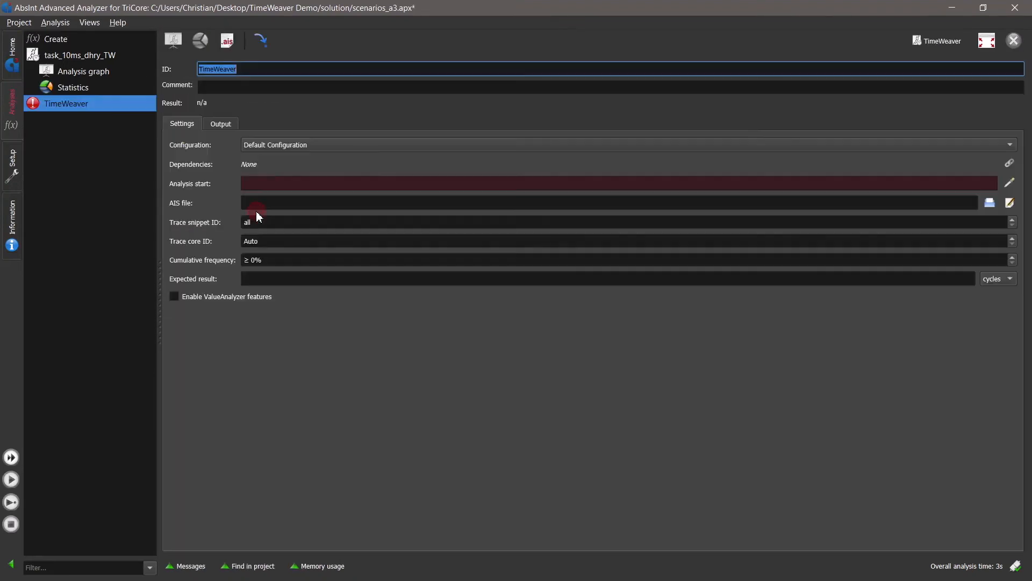
left_click(1010, 184)
type("task")
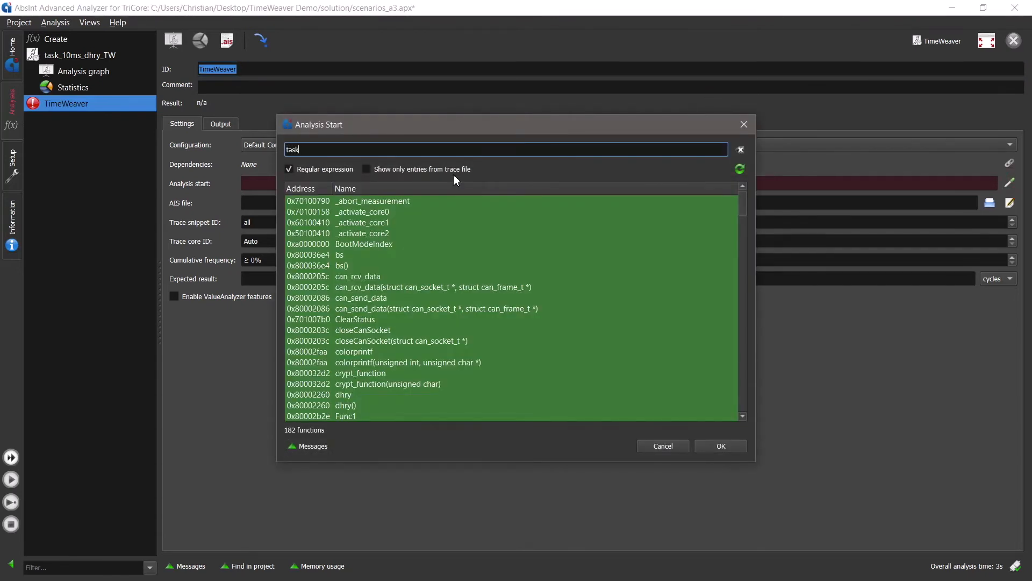
left_click(384, 266)
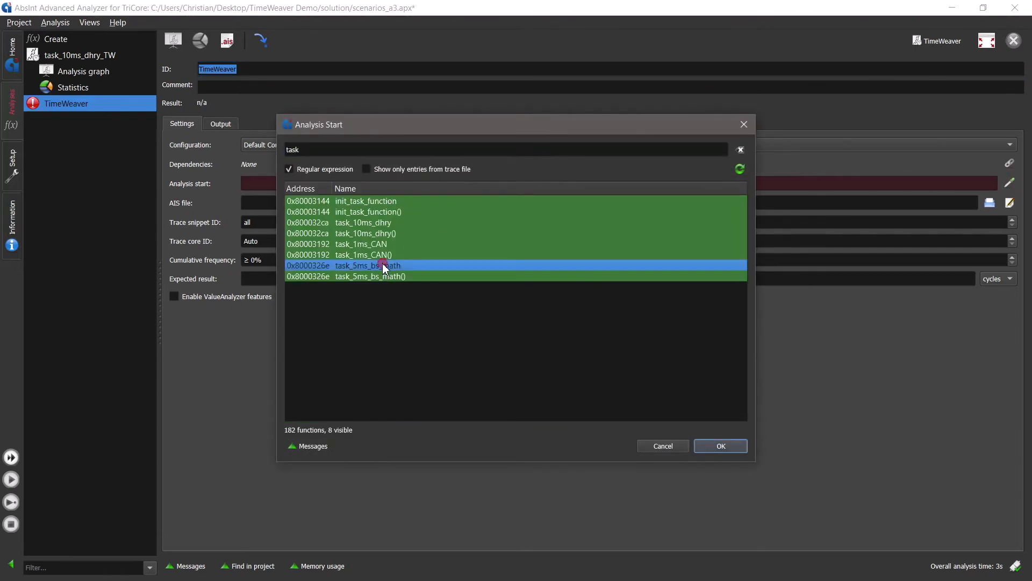
double_click(384, 265)
Set the new analysis's ID to task_5ms_bs_math_TW, reusing the name of the start routine.
double_click(323, 184)
key("ctrl+c")
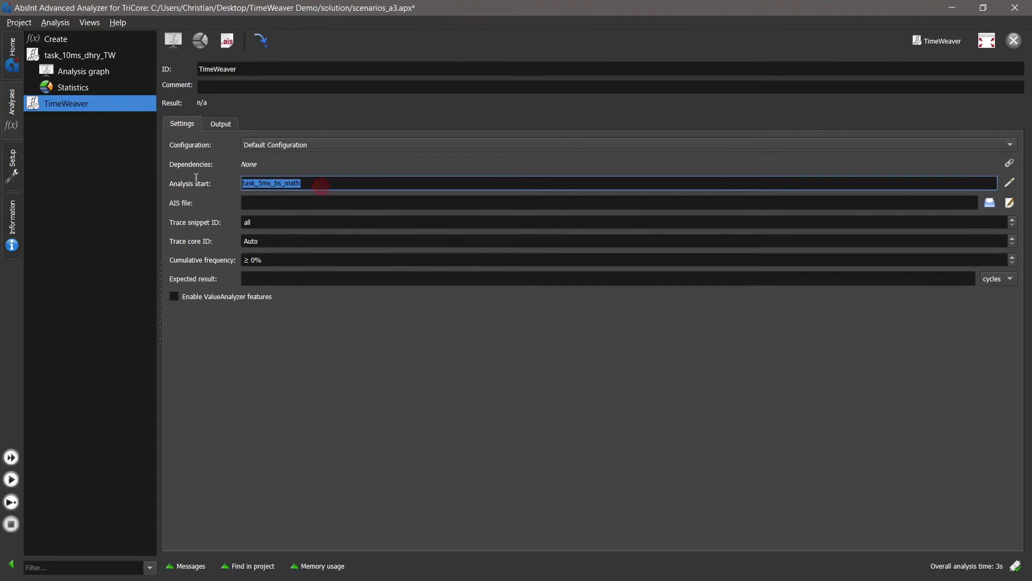
double_click(254, 68)
key("ctrl+v")
type("_TW")
Run the task_5ms_bs_math_TW analysis and open its analysis graph with the message area hidden.
left_click(11, 479)
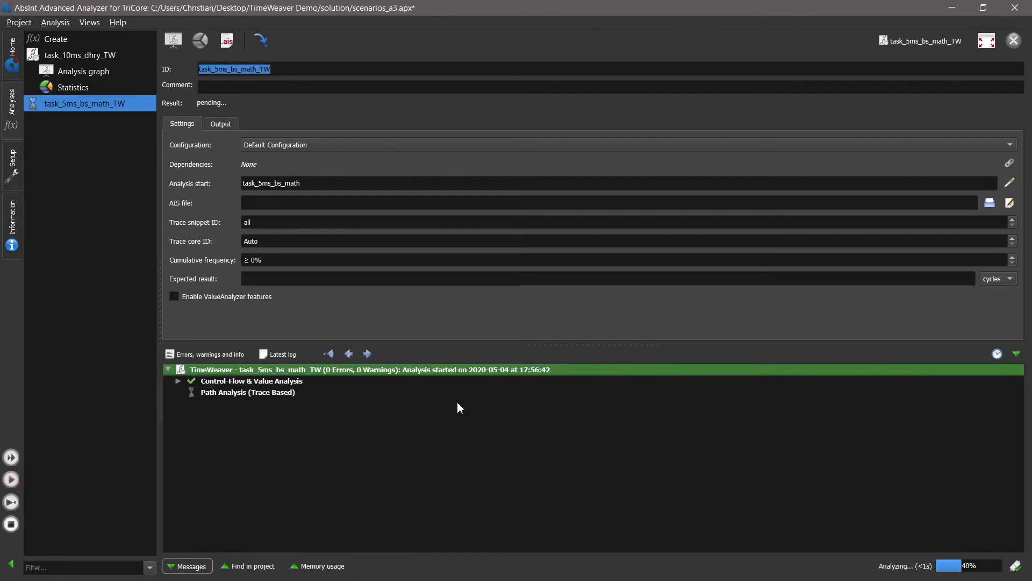
left_click(174, 42)
left_click(1016, 353)
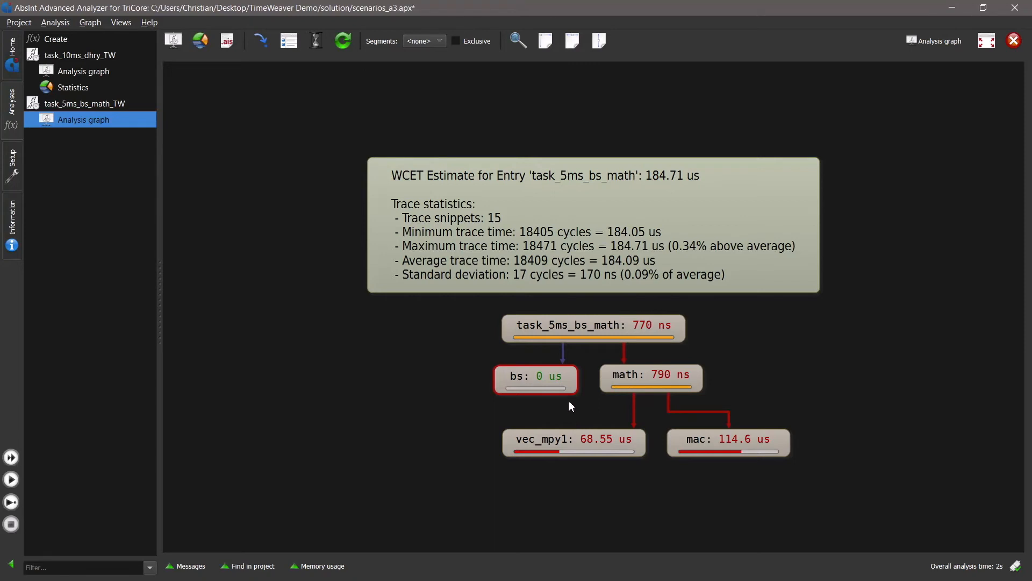
Expand task_5ms_bs_math in the call graph and examine the trace annotations on both branches of its signal condition.
scroll(576, 352, "up", 3)
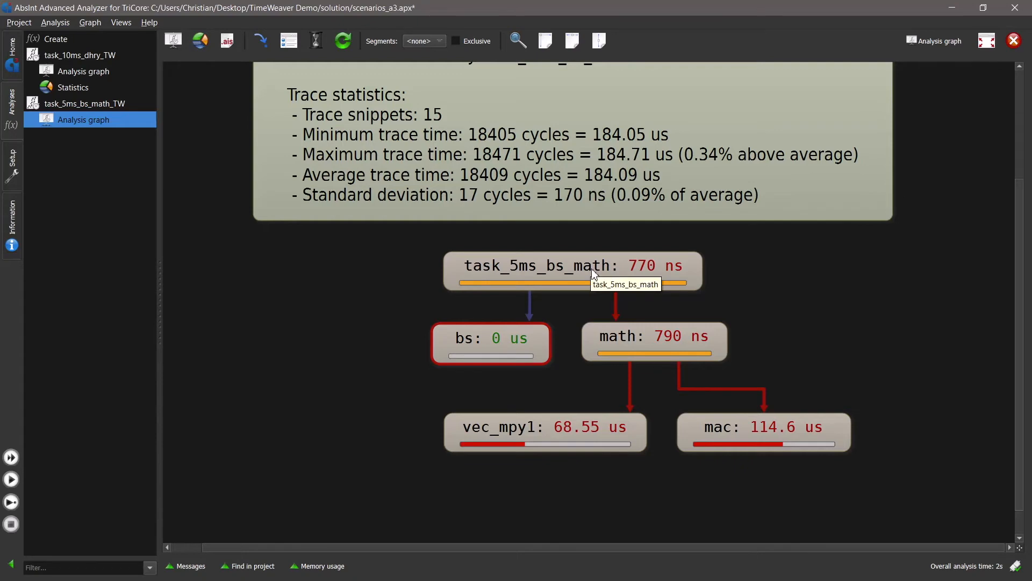
double_click(569, 268)
left_click_drag(599, 236, 589, 199)
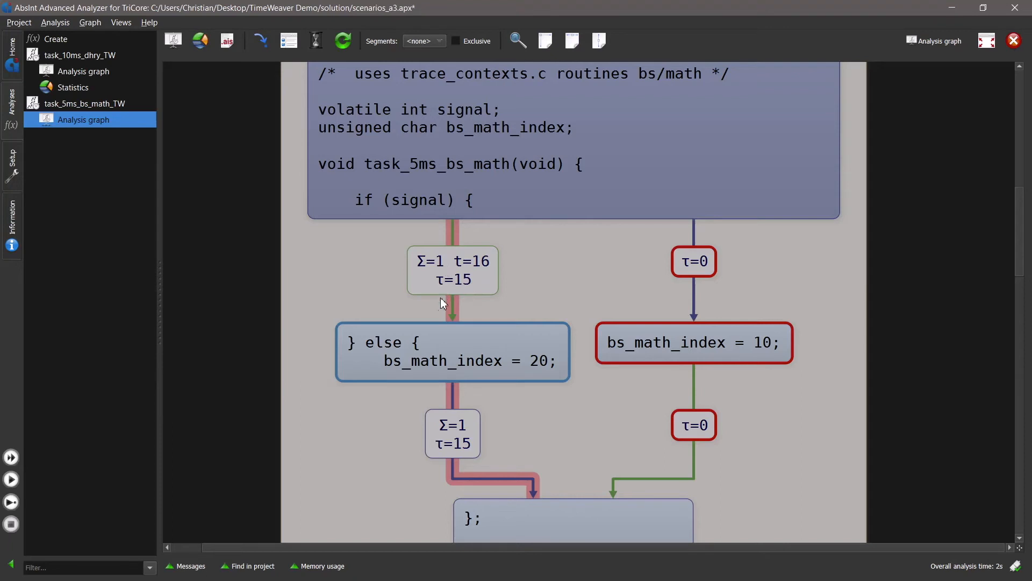
Follow the bs_math_index branches of task_5ms_bs_math through the bs and math calls to its end, and collapse the routine.
left_click_drag(502, 503, 480, 391)
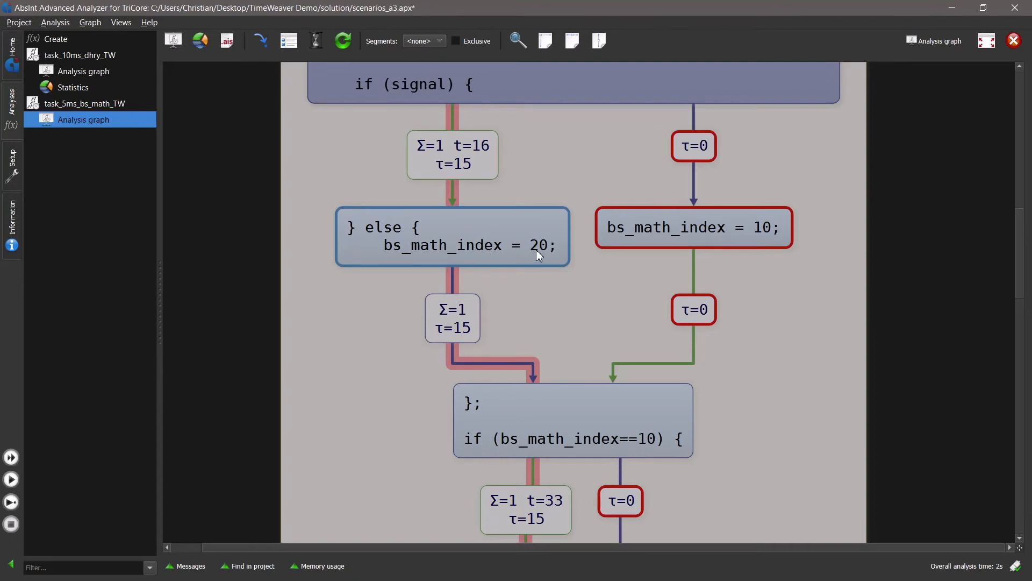
scroll(712, 196, "up", 2)
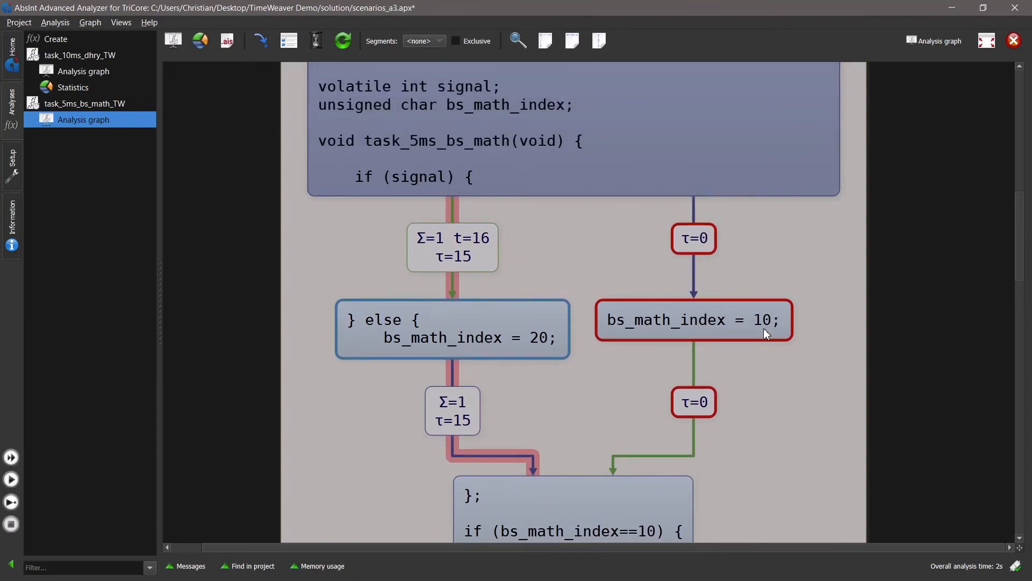
scroll(730, 296, "down", 8)
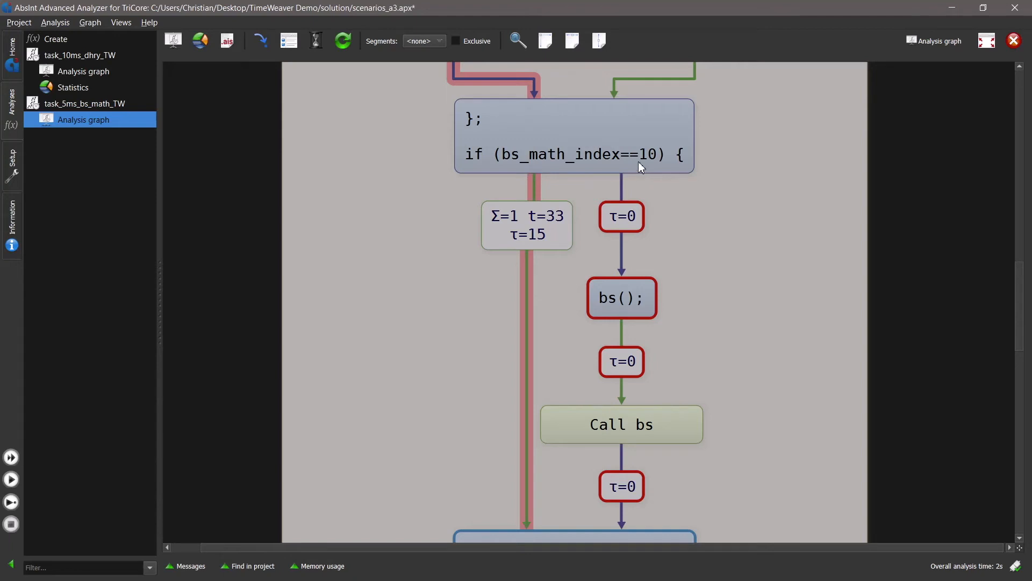
scroll(640, 173, "down", 1)
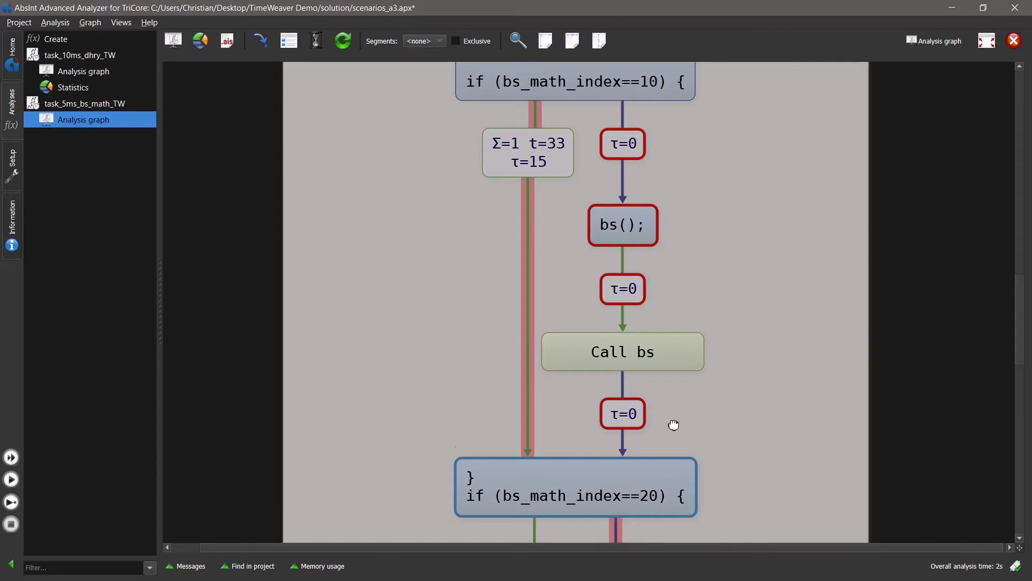
scroll(676, 433, "down", 5)
scroll(614, 160, "down", 1)
scroll(614, 159, "down", 1)
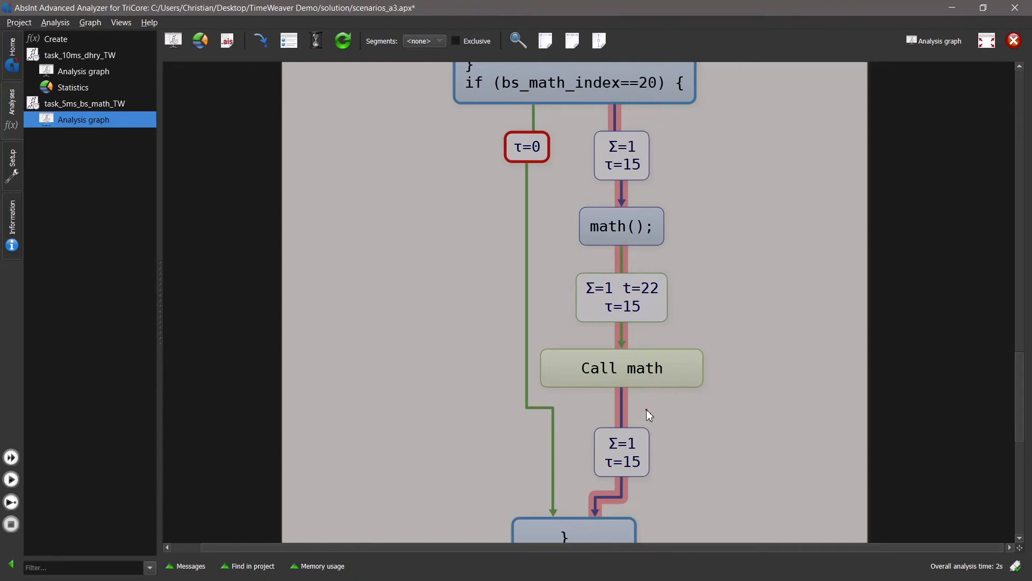
scroll(650, 414, "down", 3)
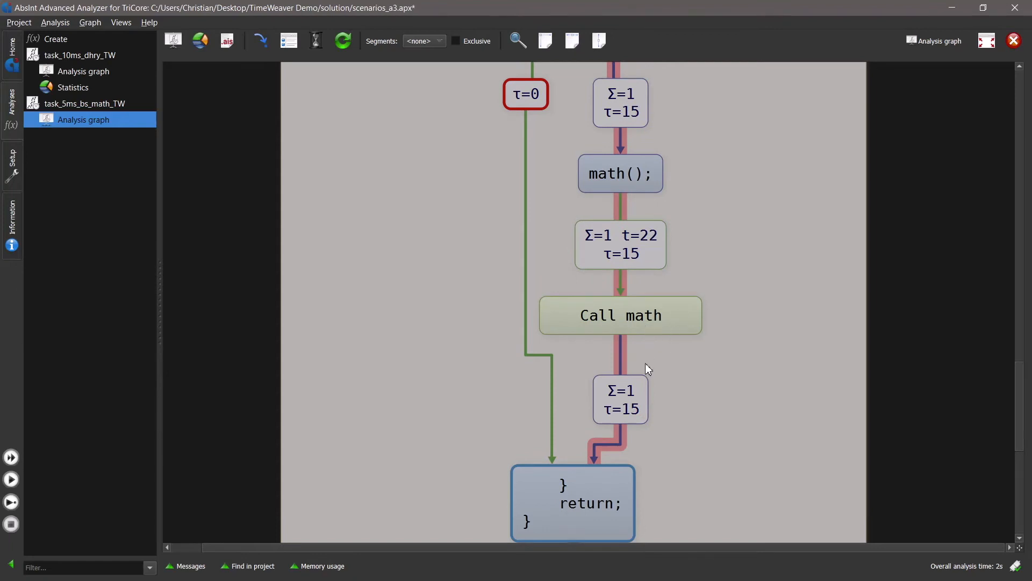
scroll(619, 366, "up", 3)
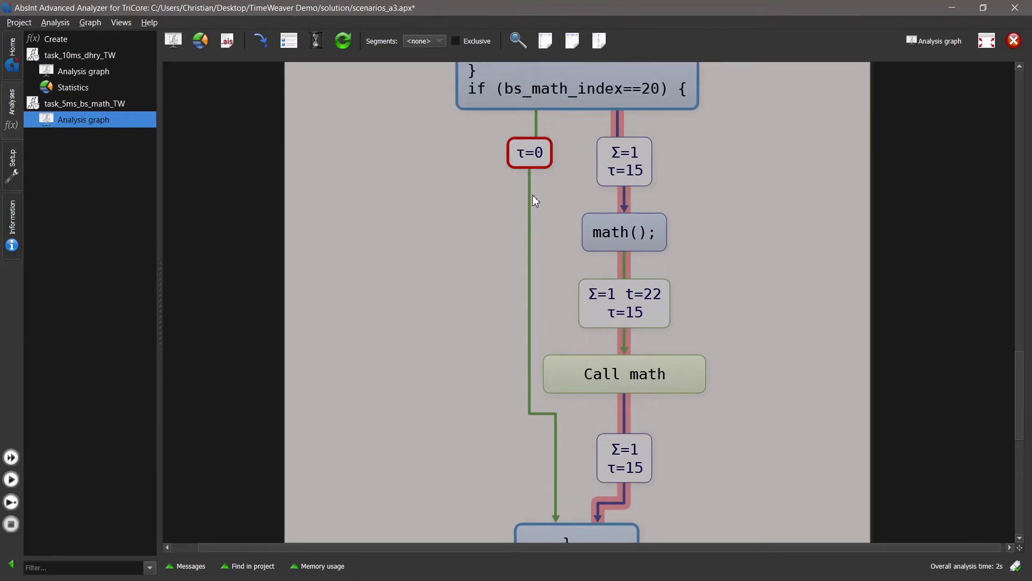
left_click_drag(880, 463, 751, 132)
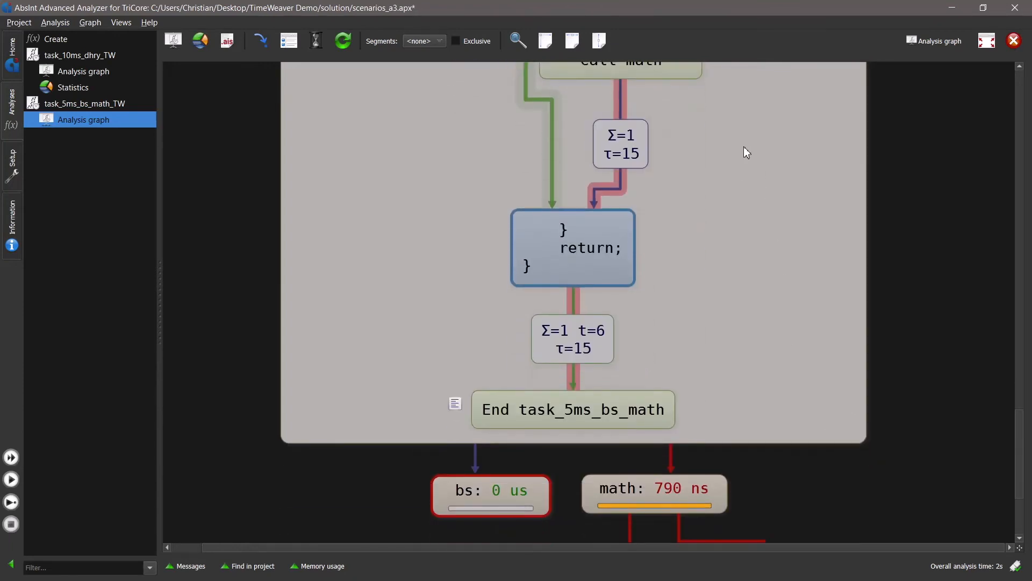
double_click(740, 294)
left_click(351, 325)
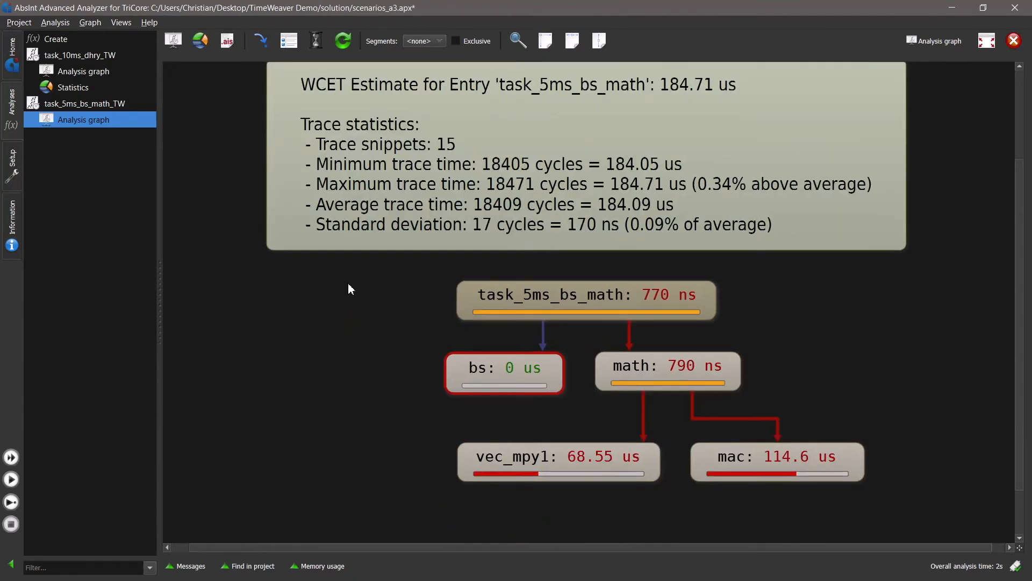
Open the Trace Coverage statistics for task_5ms_bs_math_TW and examine the rows of the bs routines and task_5ms_bs_math.
left_click(199, 42)
left_click(225, 141)
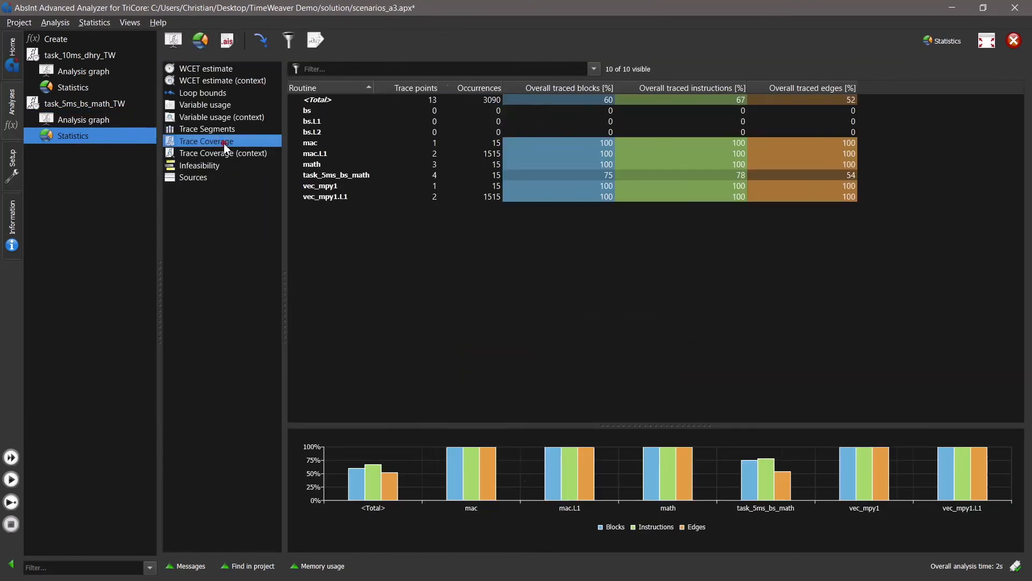
left_click_drag(324, 102, 321, 131)
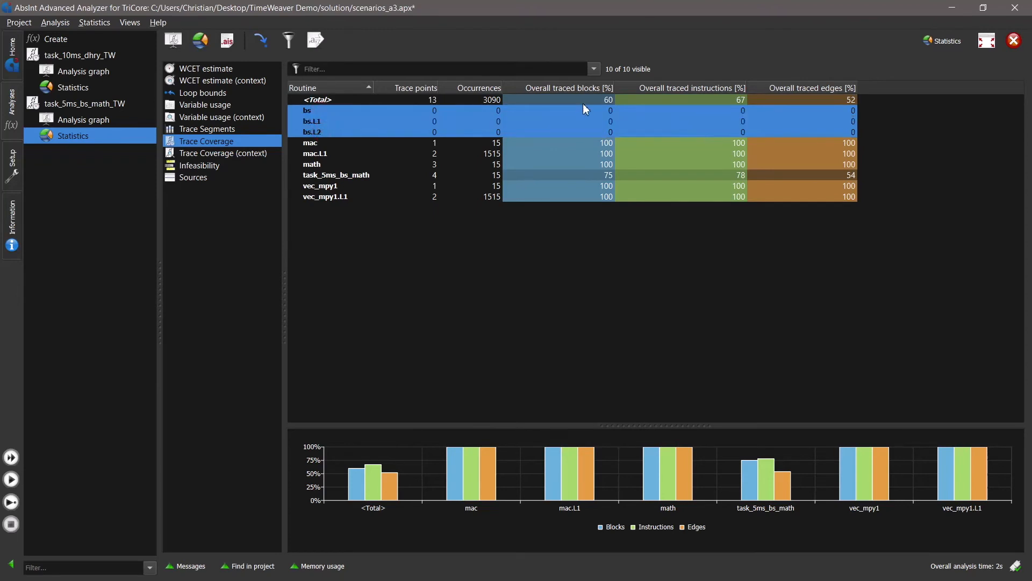
left_click(359, 175)
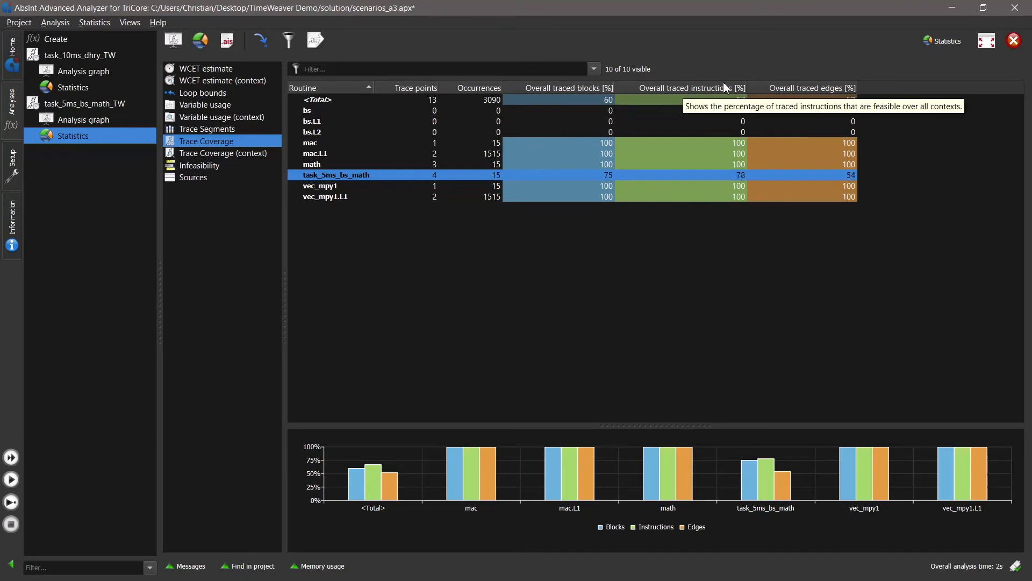
Show task_5ms_bs_math from the coverage table in the call graph, expand it and examine its untraced branches.
right_click(380, 175)
mouse_move(385, 177)
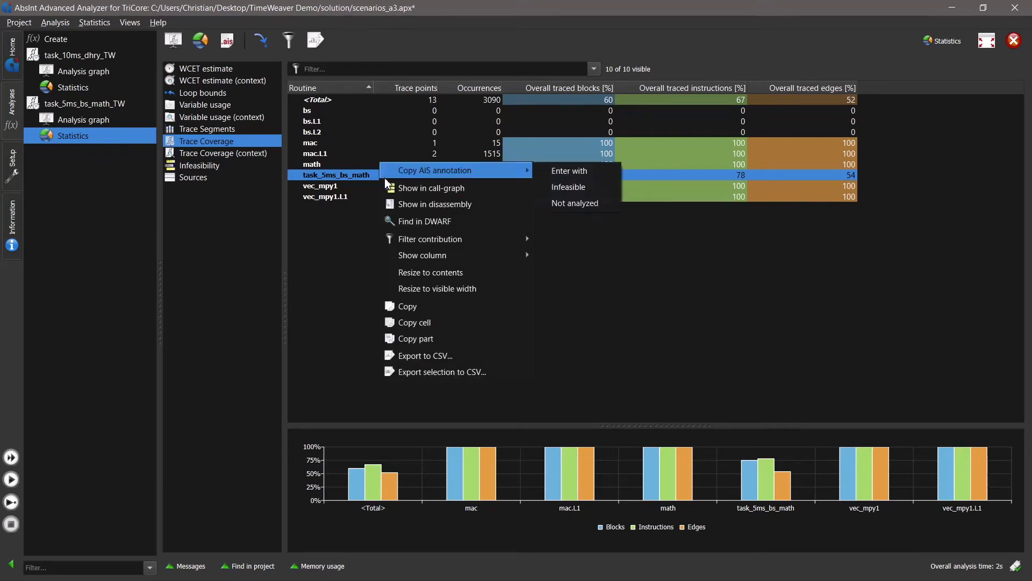
left_click(433, 188)
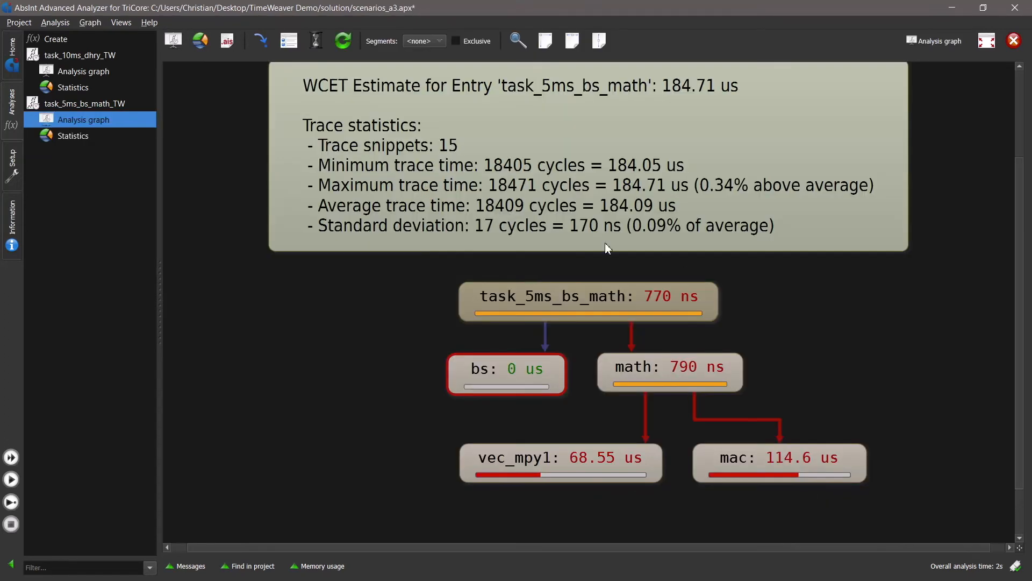
left_click(604, 294)
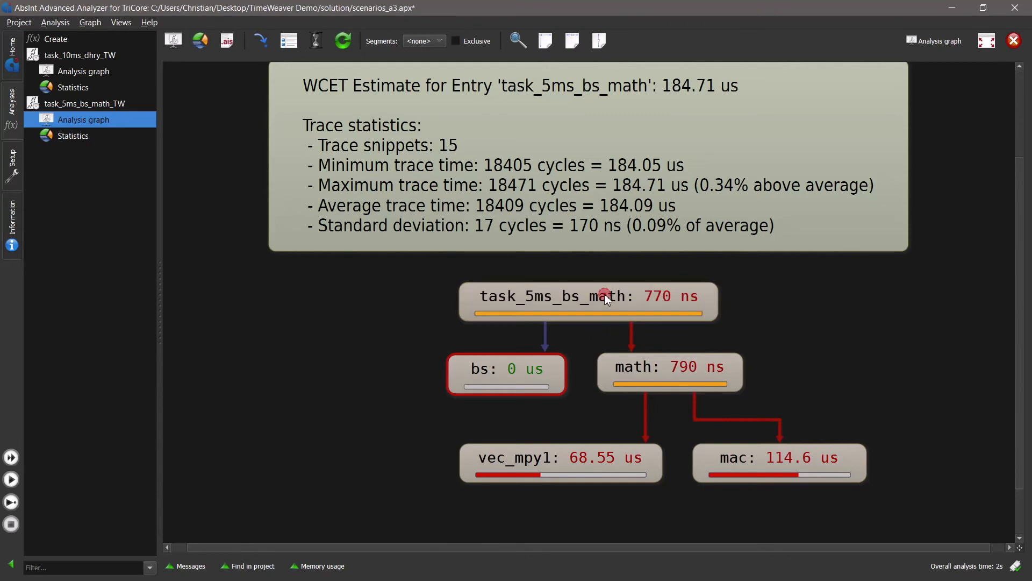
double_click(604, 294)
left_click_drag(604, 414, 590, 196)
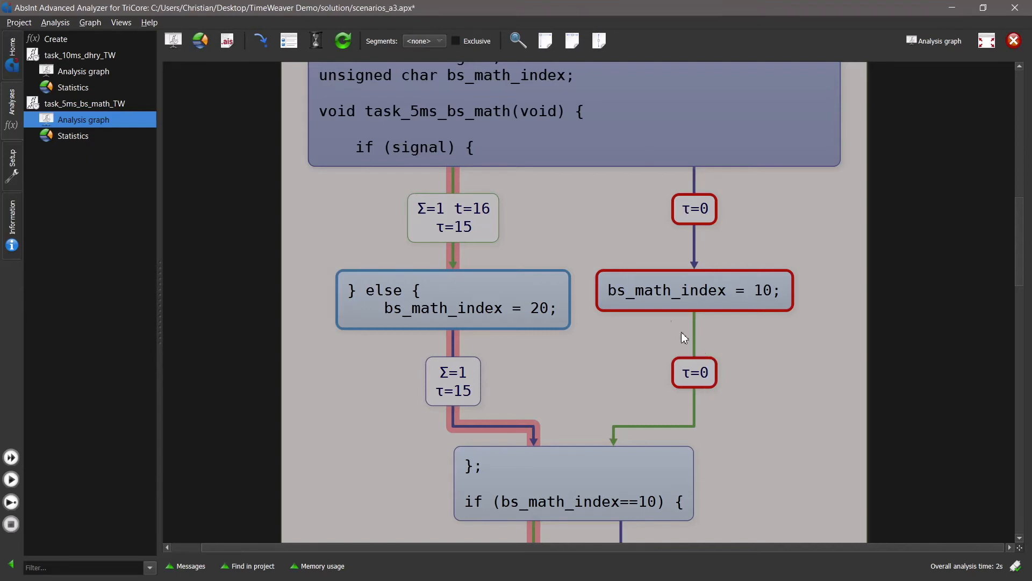
scroll(742, 298, "down", 2)
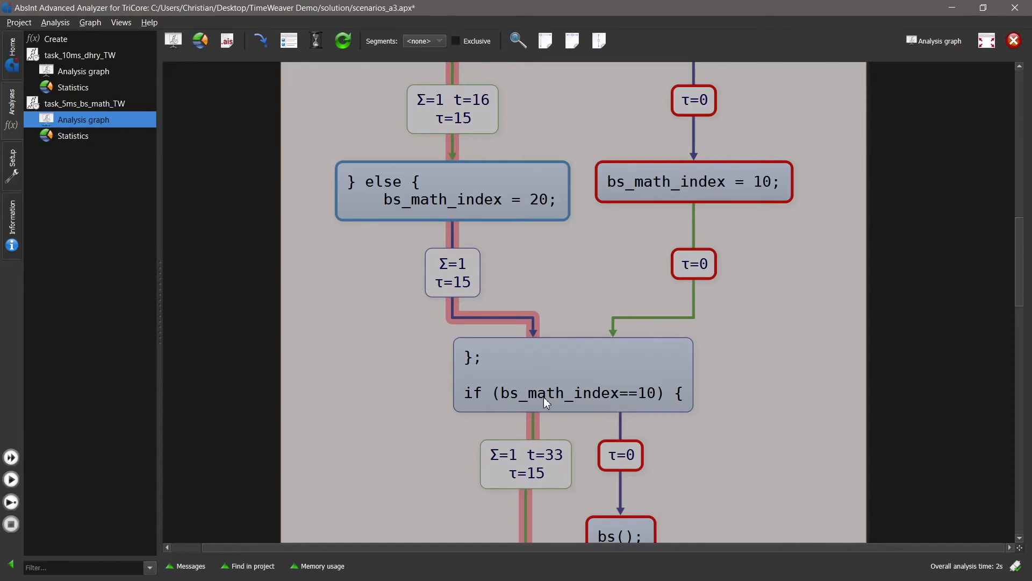
Open the text report file from the output settings of the task_5ms_bs_math_TW analysis.
left_click(126, 107)
left_click(192, 126)
left_click(221, 124)
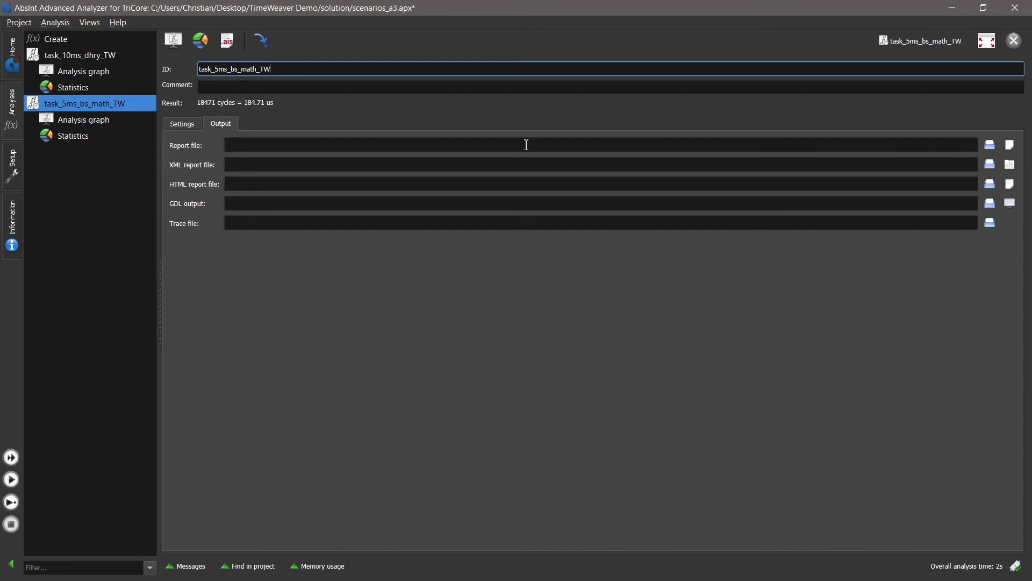
left_click(1010, 146)
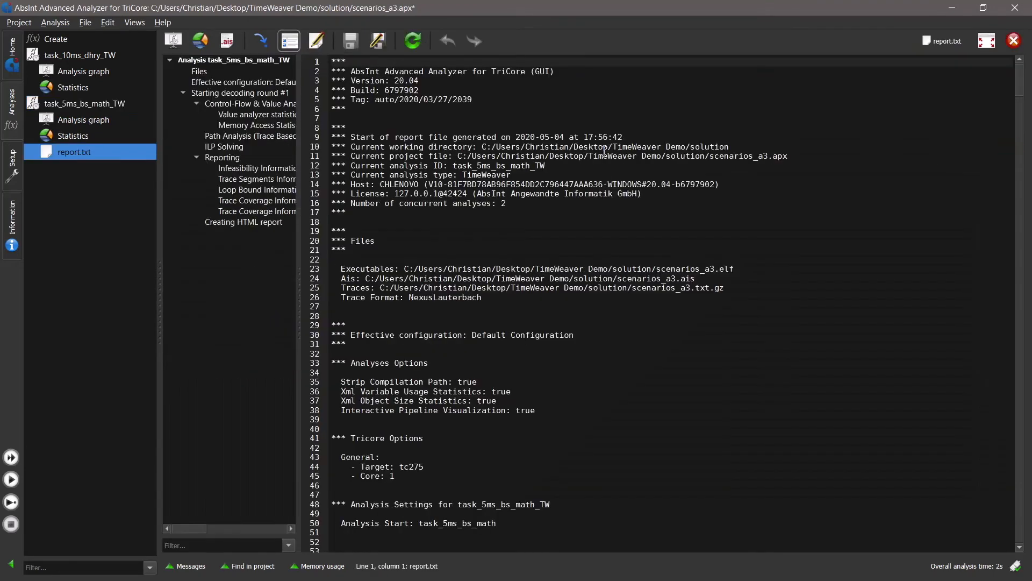
Read through the text report, widen its outline to show the full section names, and close the report.
scroll(628, 207, "down", 1)
scroll(628, 206, "down", 20)
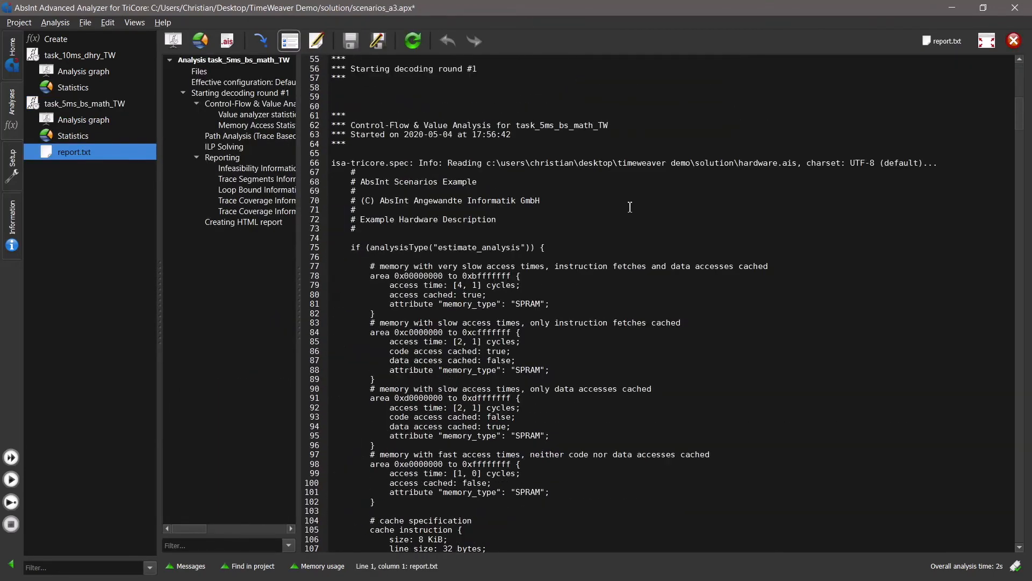
scroll(642, 214, "down", 6)
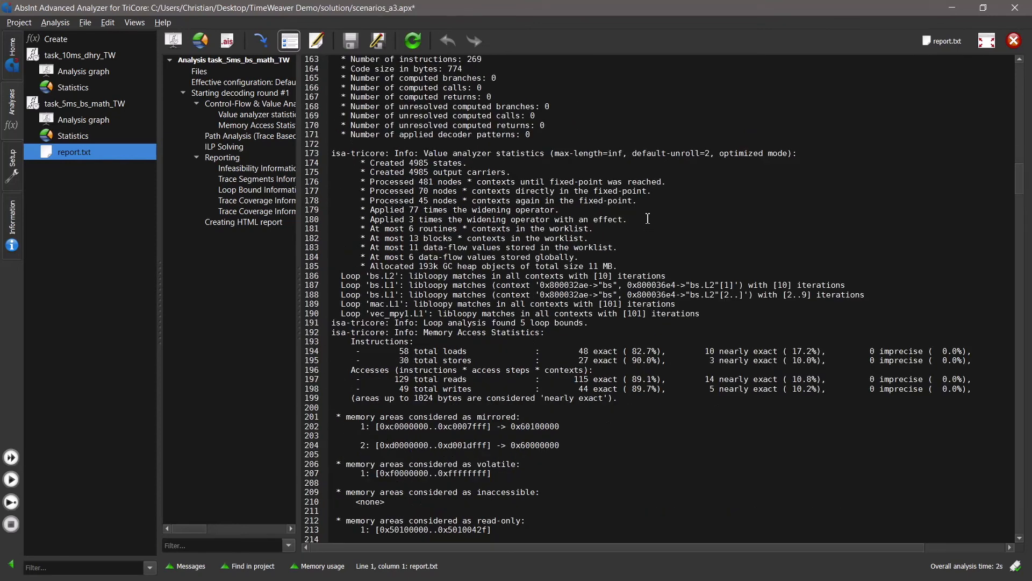
scroll(658, 378, "down", 6)
scroll(659, 378, "down", 14)
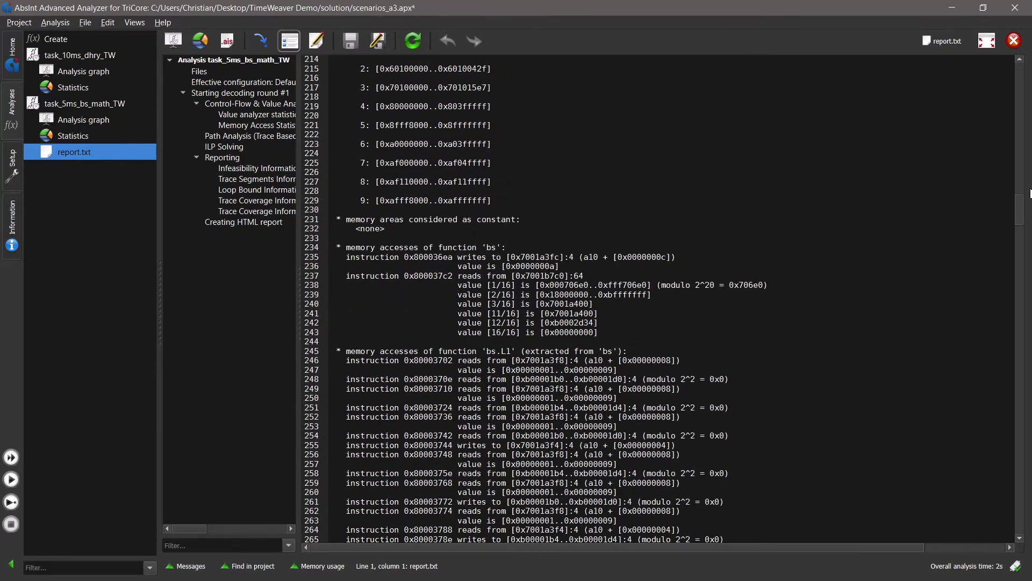
left_click_drag(1020, 205, 1015, 76)
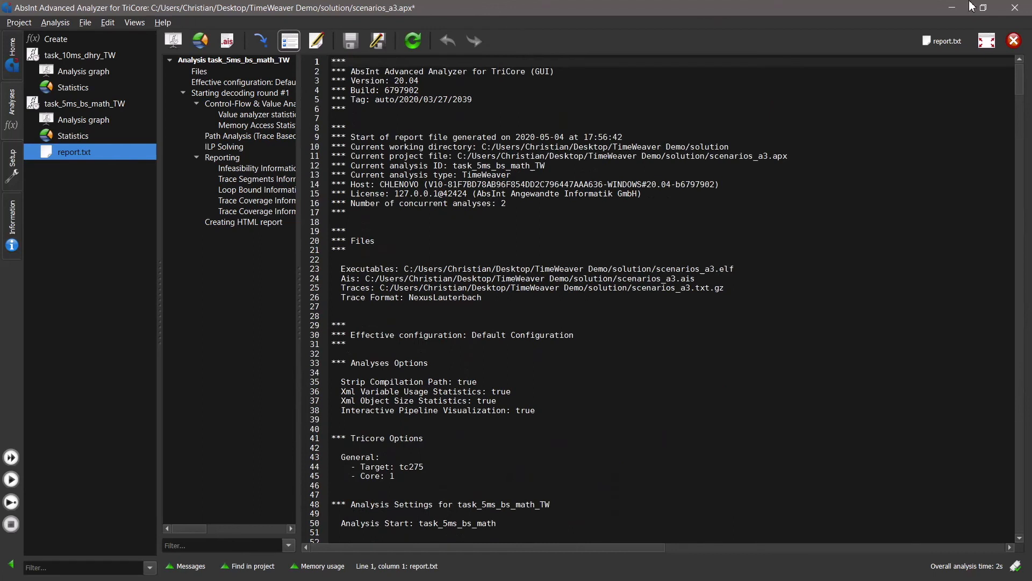
left_click_drag(298, 214, 404, 207)
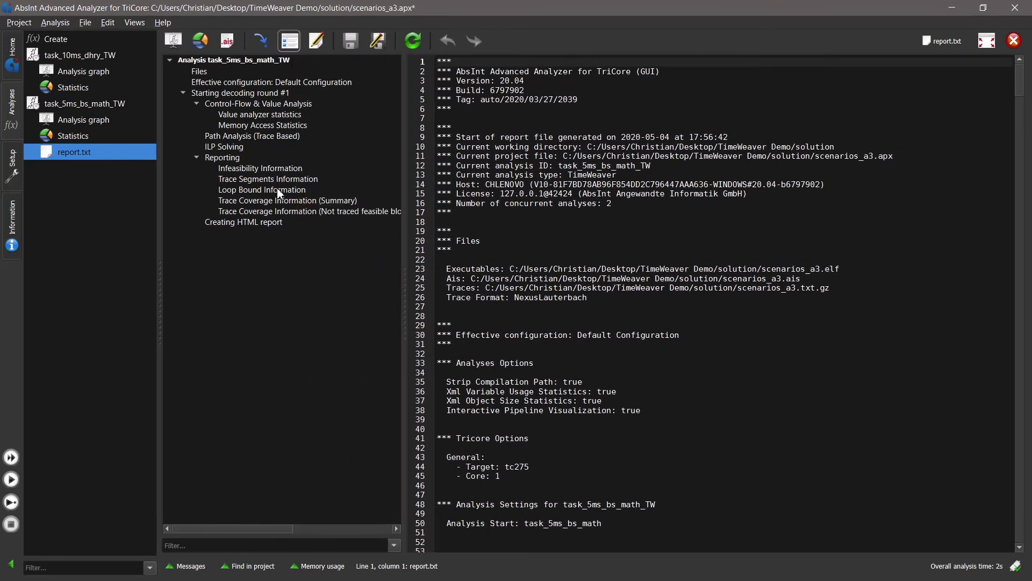
left_click(1014, 40)
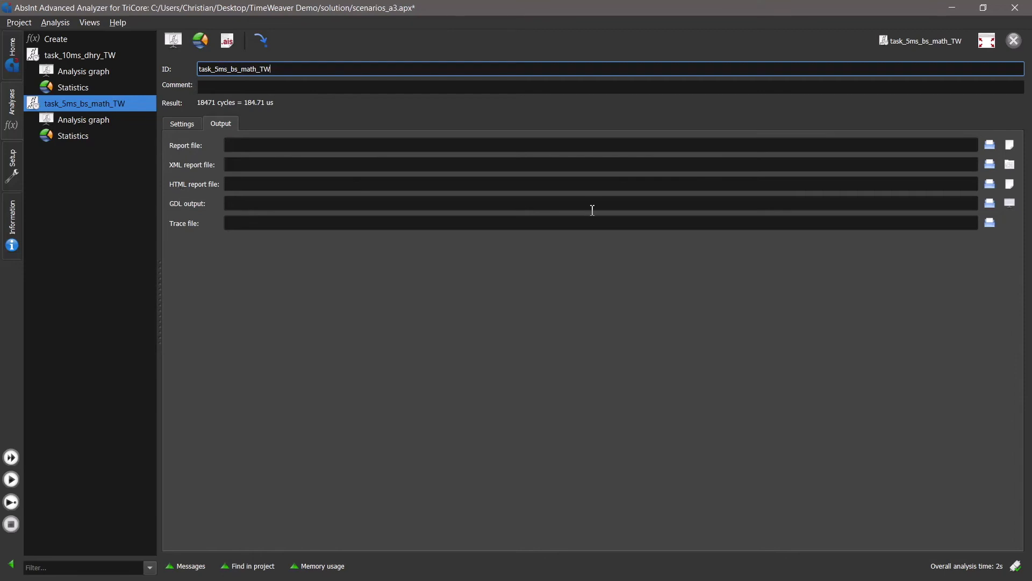
View the HTML summary report in the browser, examine its analysis ID, WCET estimate and routine table, and close it.
left_click(1008, 185)
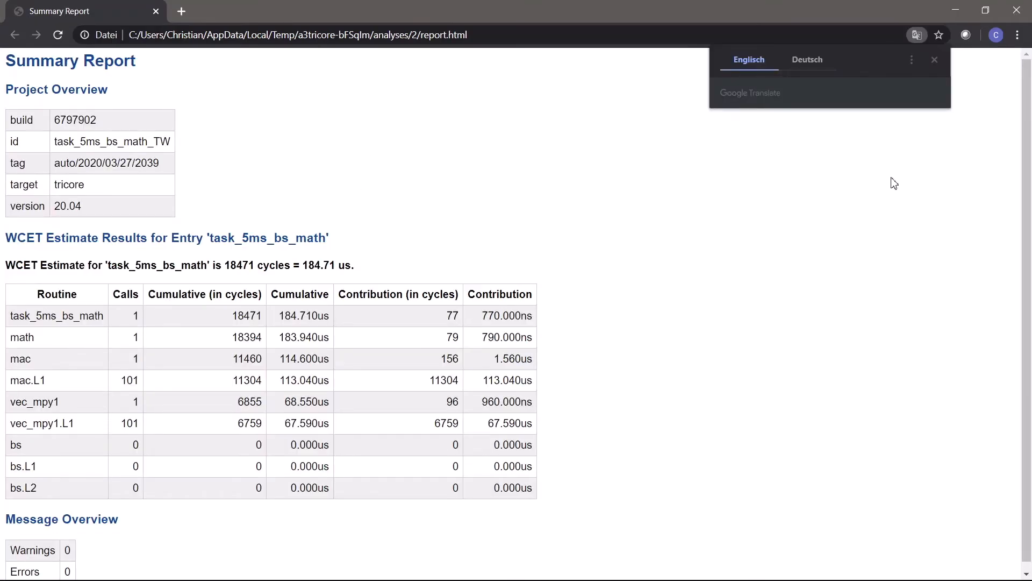
left_click(934, 59)
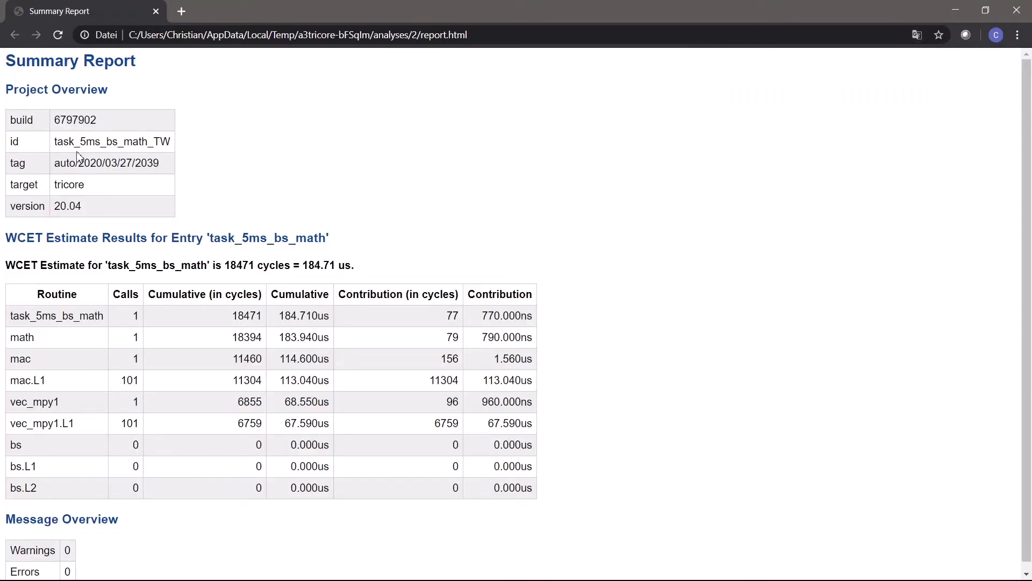
left_click_drag(61, 145, 177, 145)
left_click(229, 166)
left_click_drag(390, 272, 3, 275)
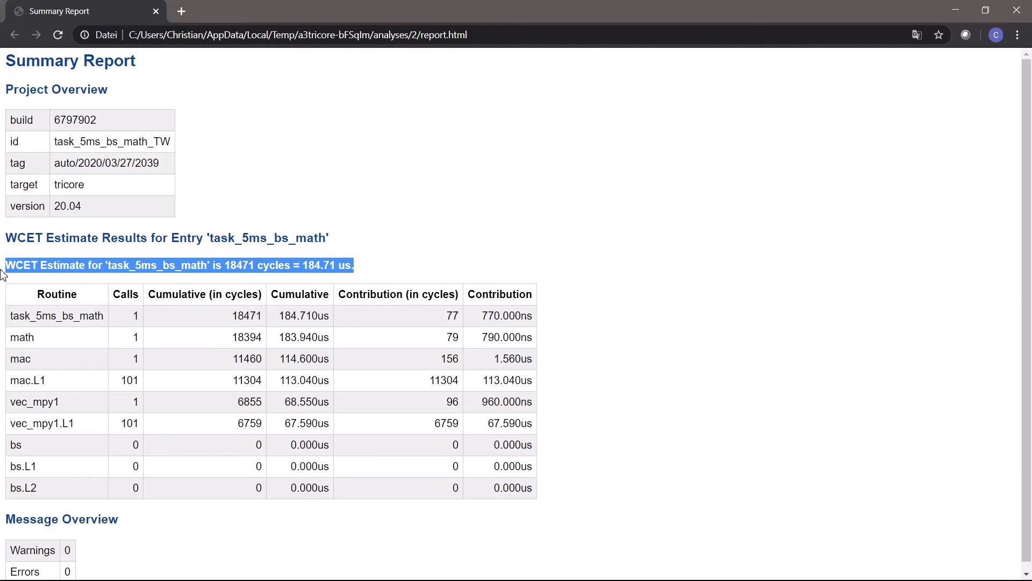
left_click(551, 306)
left_click_drag(9, 291, 668, 450)
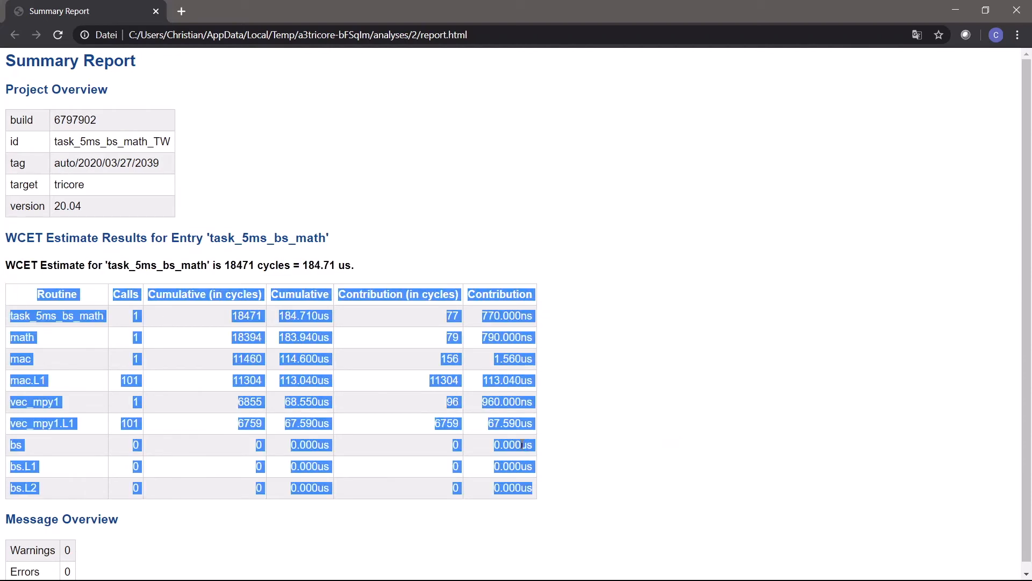
left_click(48, 322)
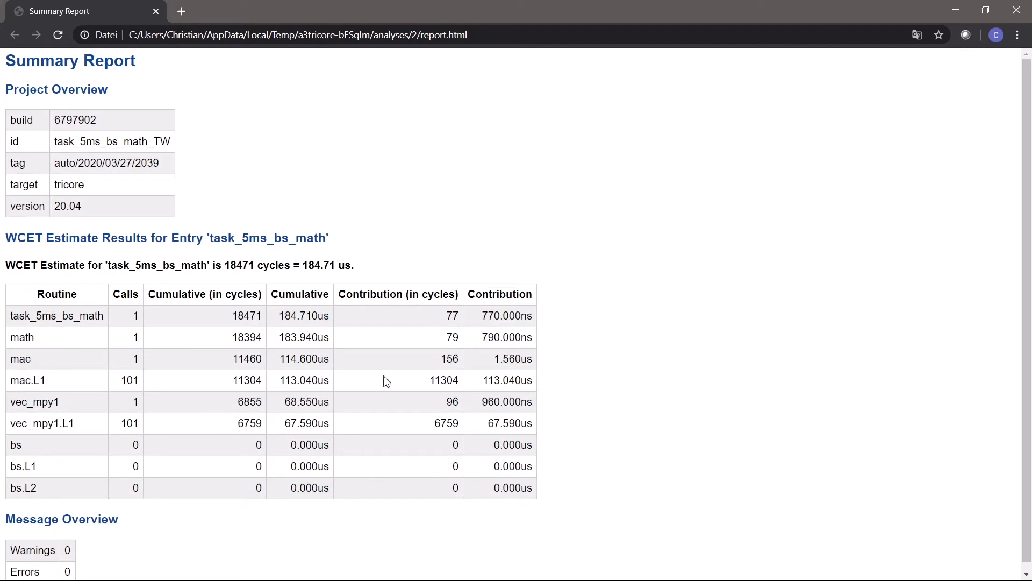
scroll(83, 552, "down", 1)
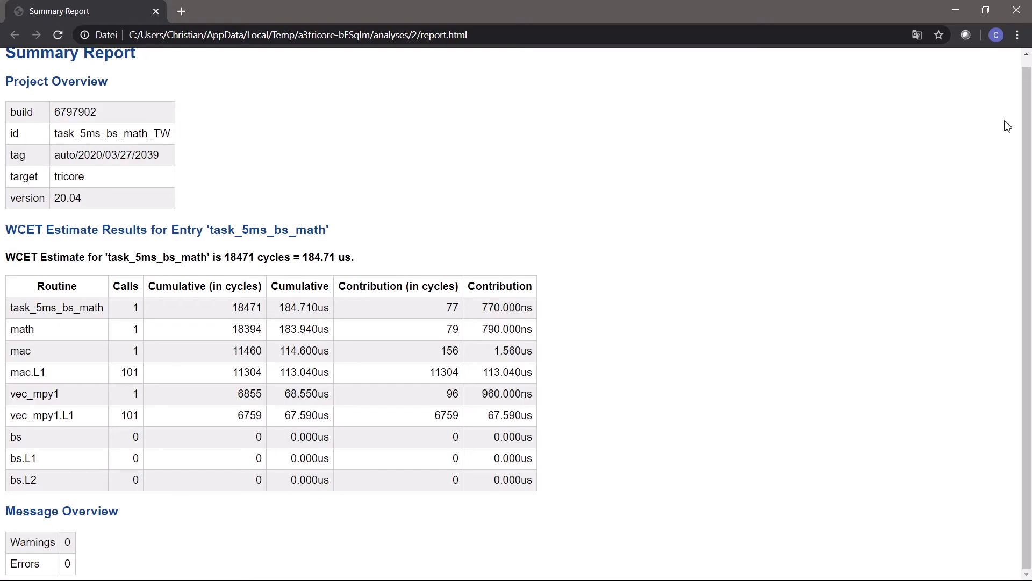
left_click(1016, 10)
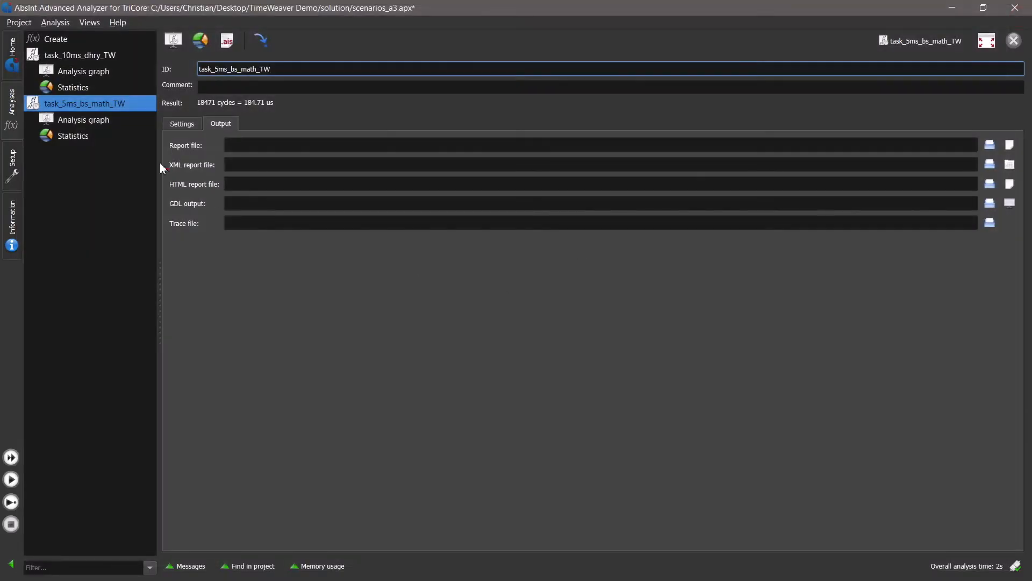
Set the expected result of the task_5ms_bs_math_TW analysis to 200 µs.
left_click(181, 125)
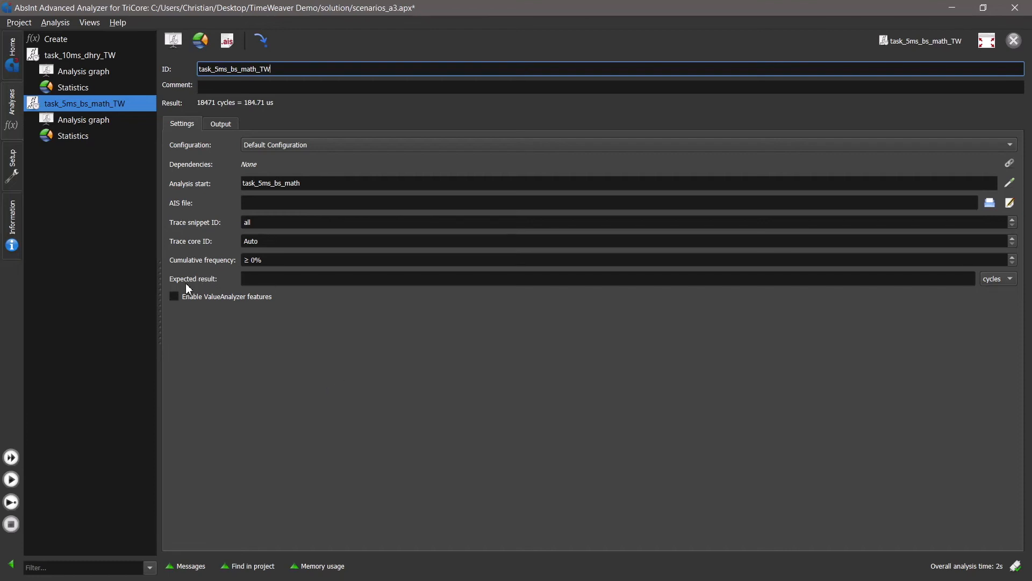
left_click(265, 285)
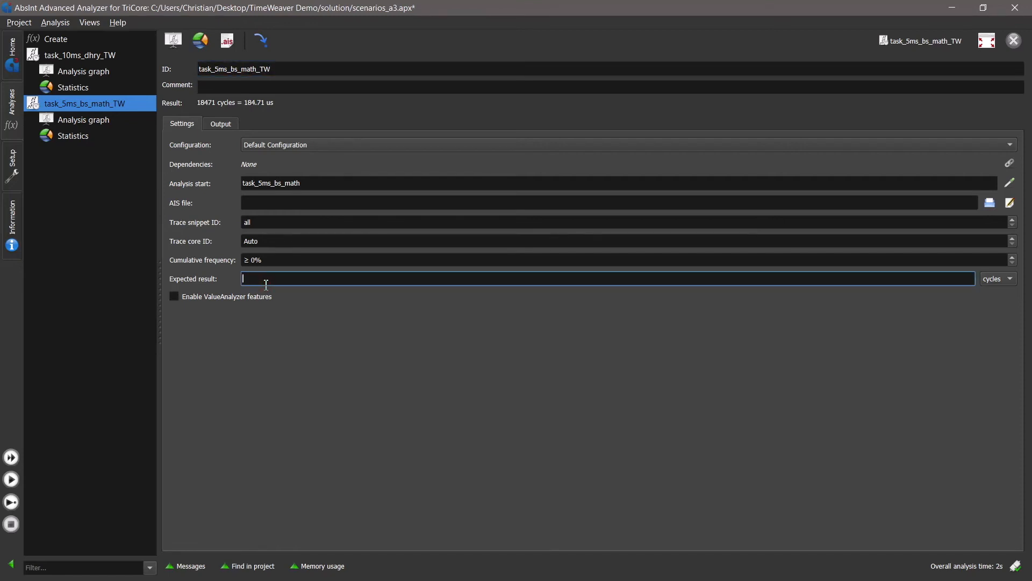
type("200")
left_click(1011, 278)
left_click(998, 308)
left_click(440, 436)
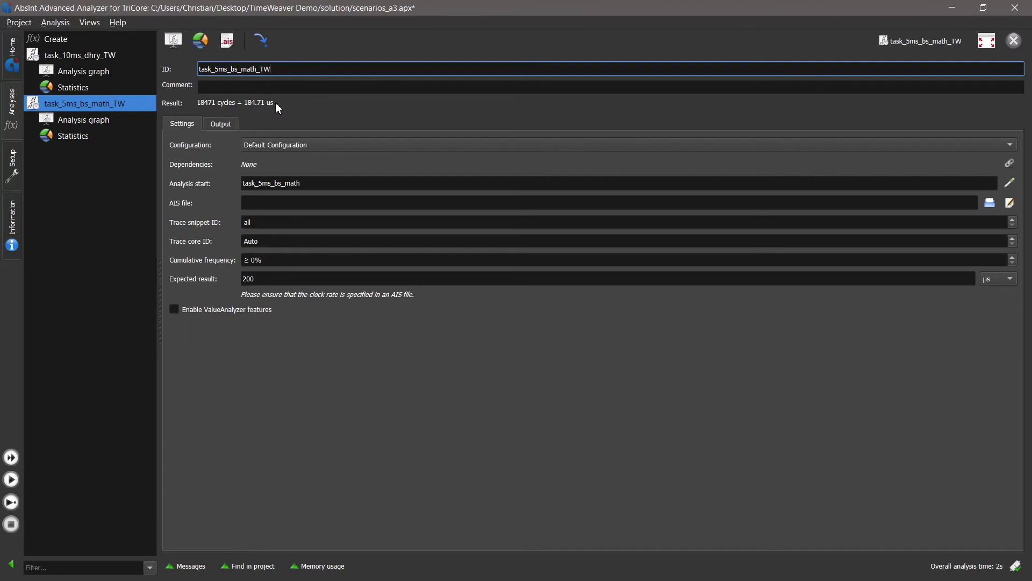
left_click_drag(264, 278, 241, 280)
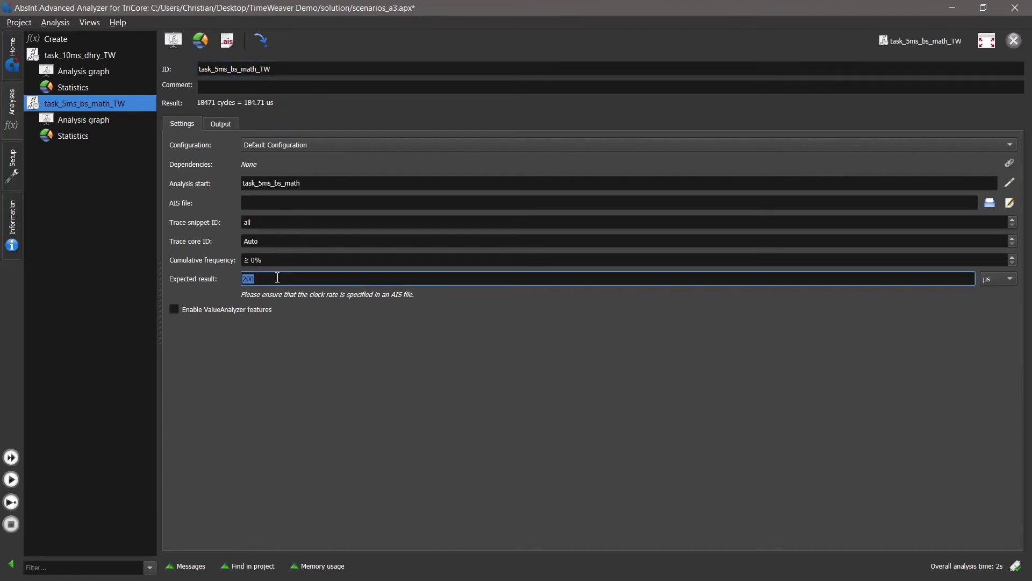
left_click(299, 312)
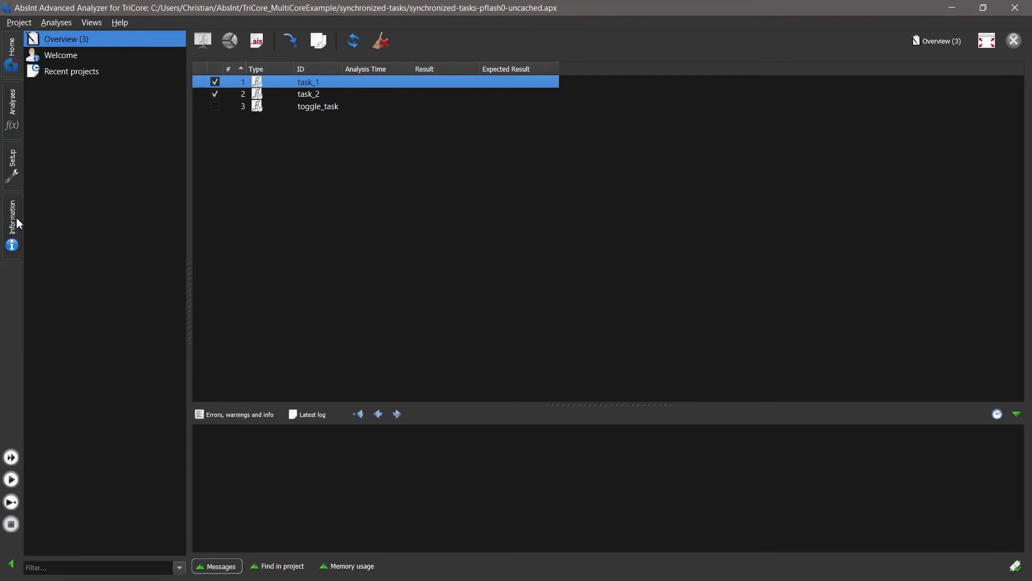
Check the input files in the synchronized-tasks project setup and extract the source file information.
left_click(16, 168)
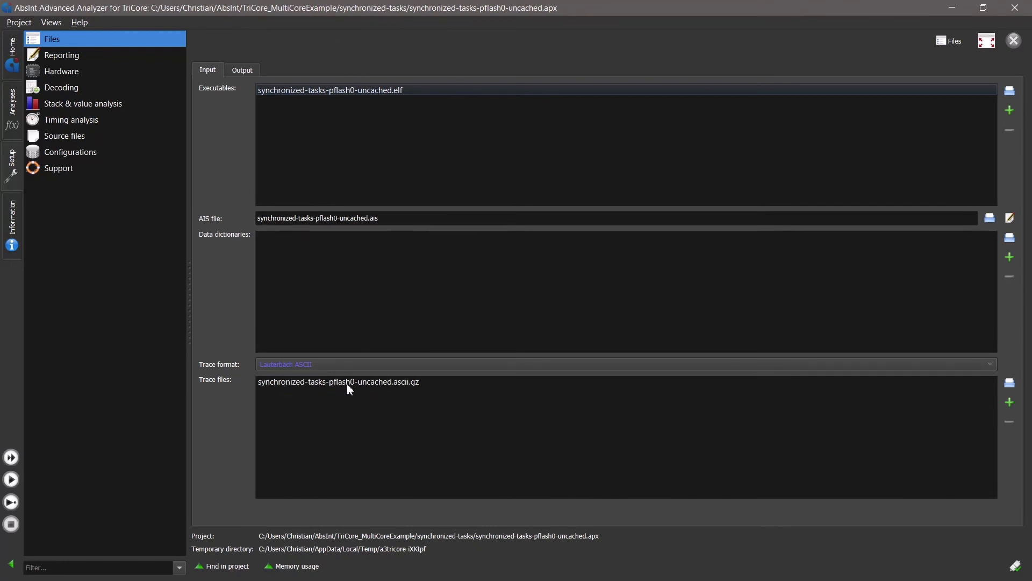
left_click(18, 209)
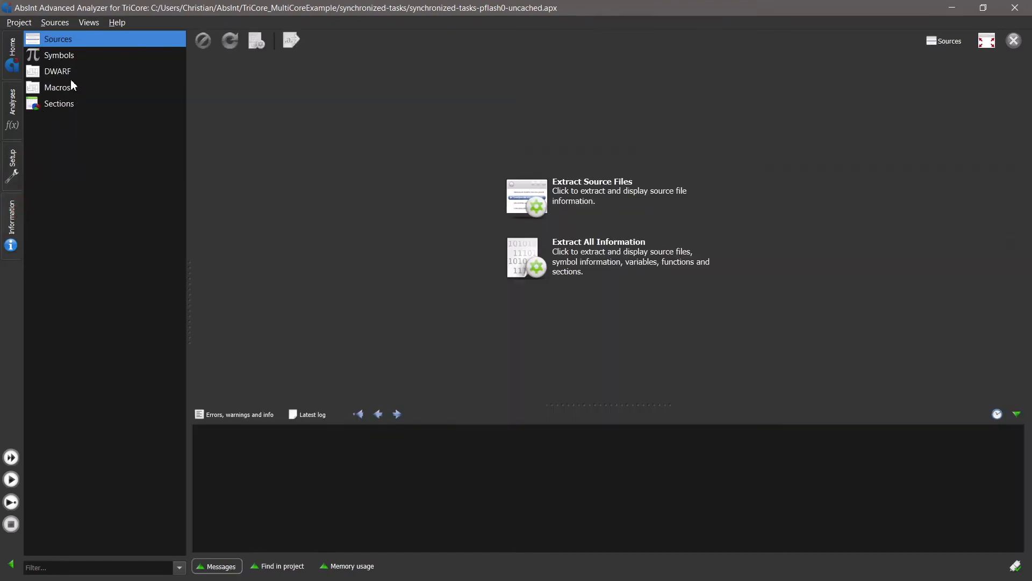
left_click(553, 202)
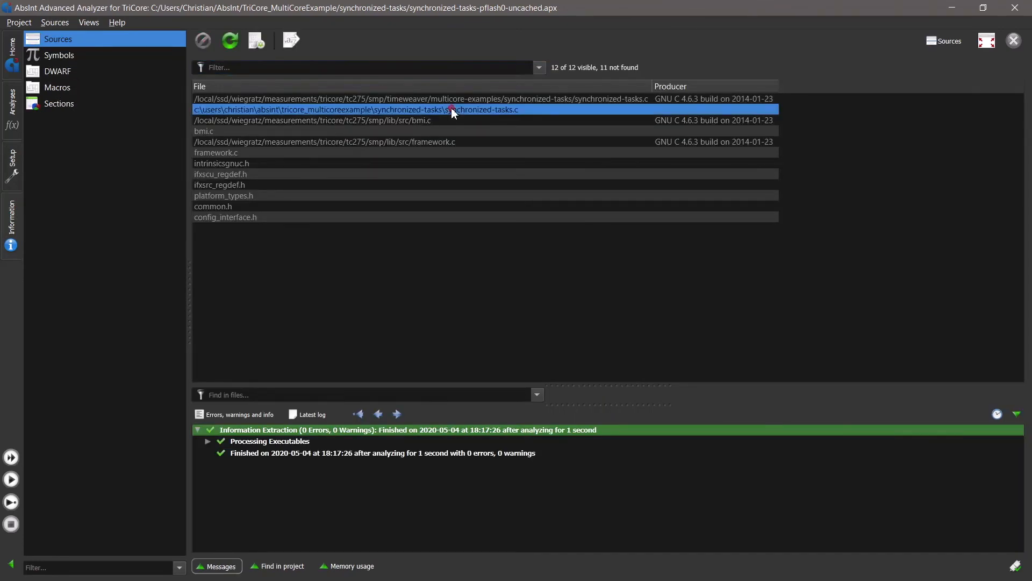
Open synchronized-tasks.c and examine the task_1 and task_2 functions and the for loop in compute_1.
double_click(451, 109)
scroll(536, 152, "down", 20)
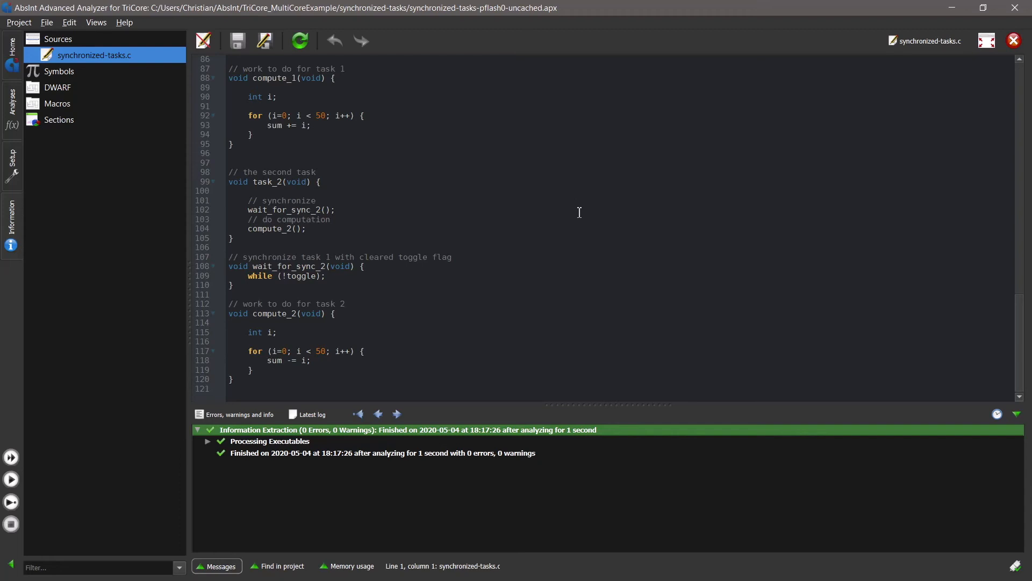
scroll(562, 237, "up", 5)
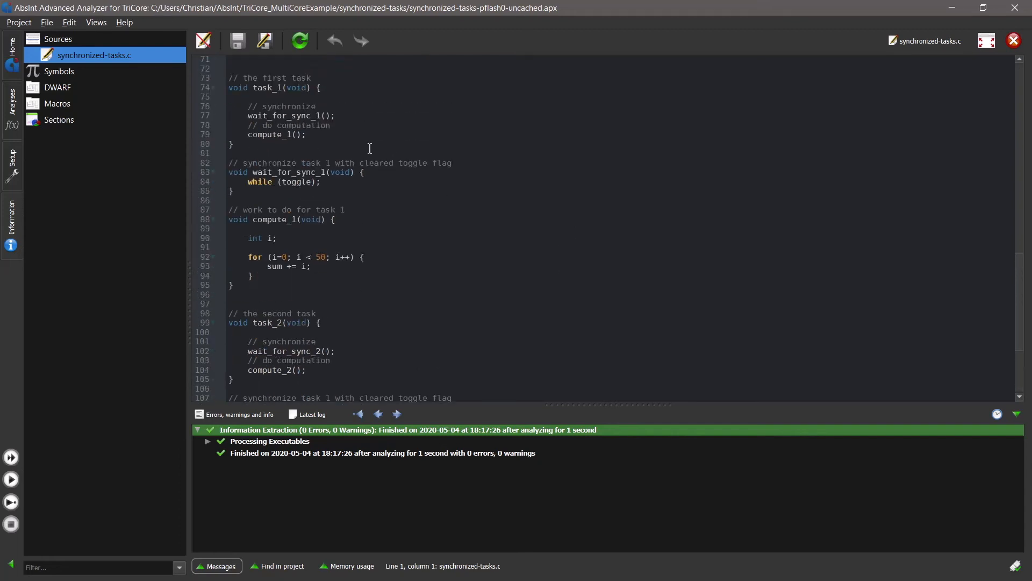
left_click(233, 88)
left_click_drag(249, 97, 344, 149)
left_click(344, 149)
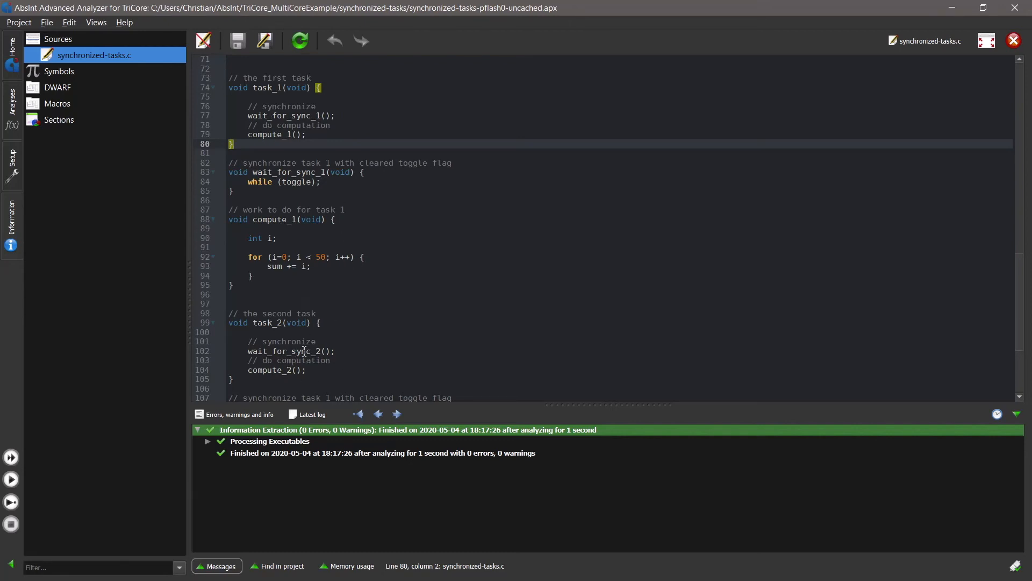
left_click_drag(276, 387, 193, 297)
left_click(380, 324)
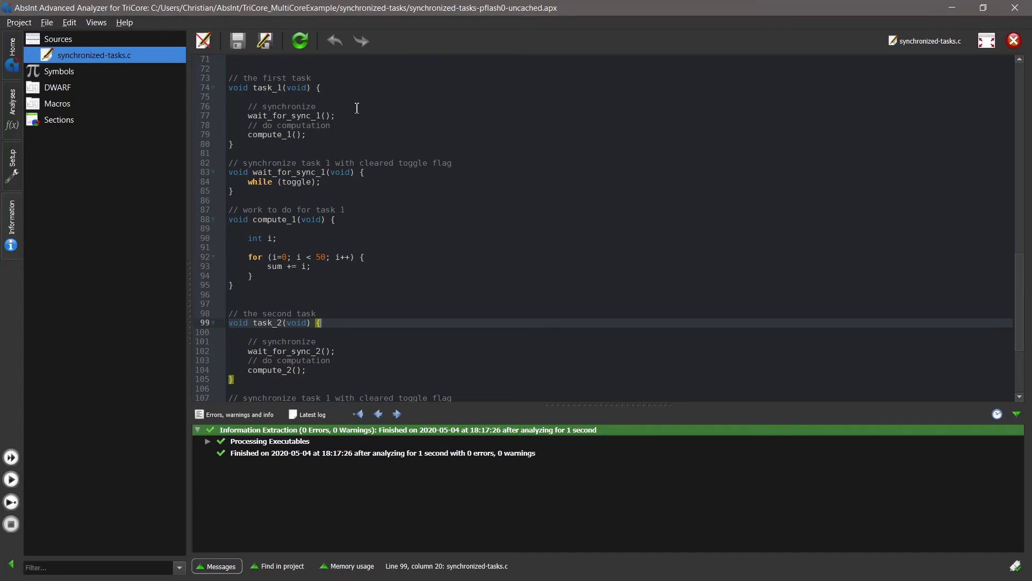
left_click_drag(320, 136, 172, 134)
left_click(324, 133)
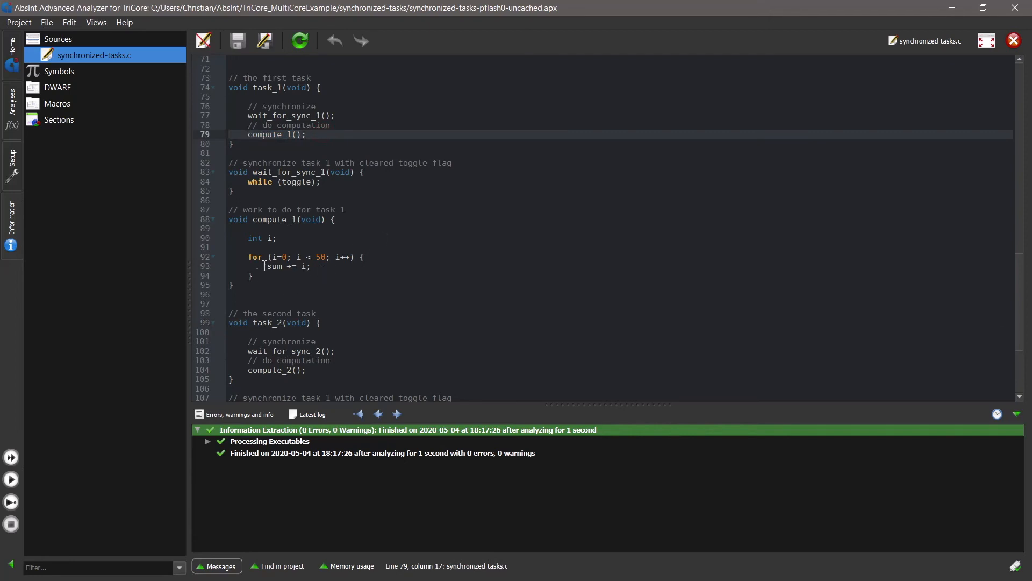
left_click_drag(250, 257, 321, 279)
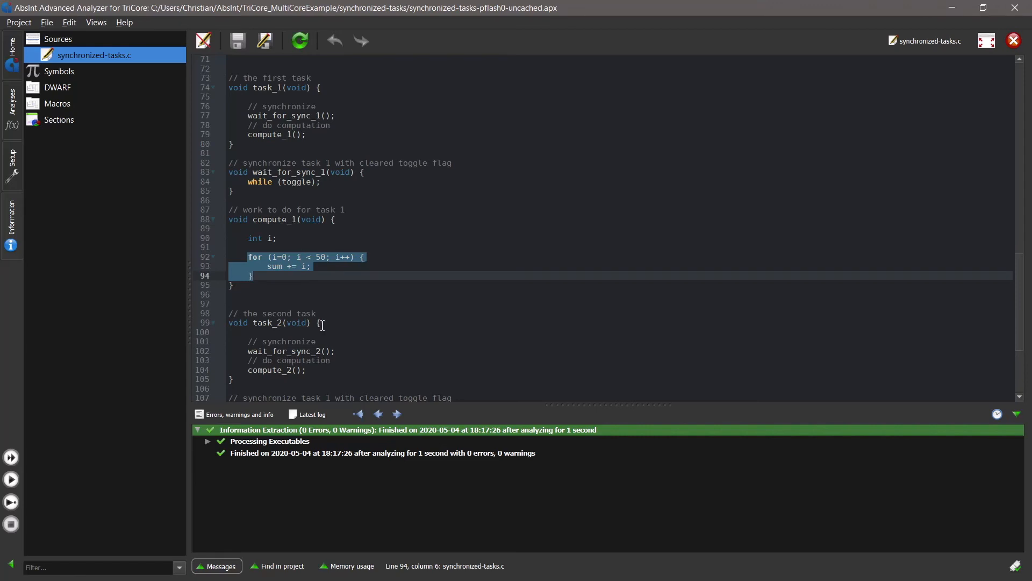
left_click(348, 331)
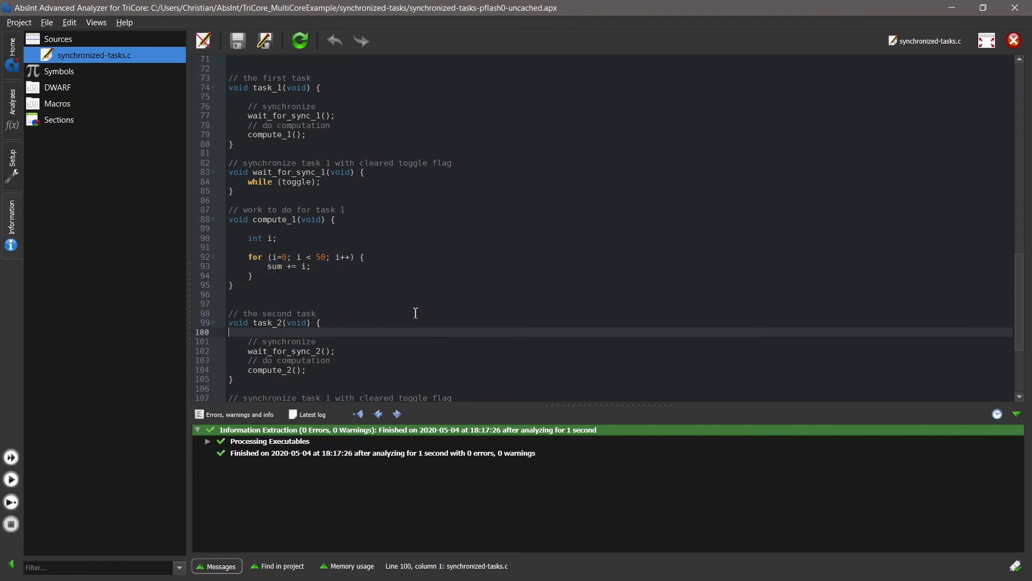
Examine the while loop in wait_for_sync_1 and the corresponding wait_for_sync_2 and compute_2 code used by task_2.
double_click(260, 182)
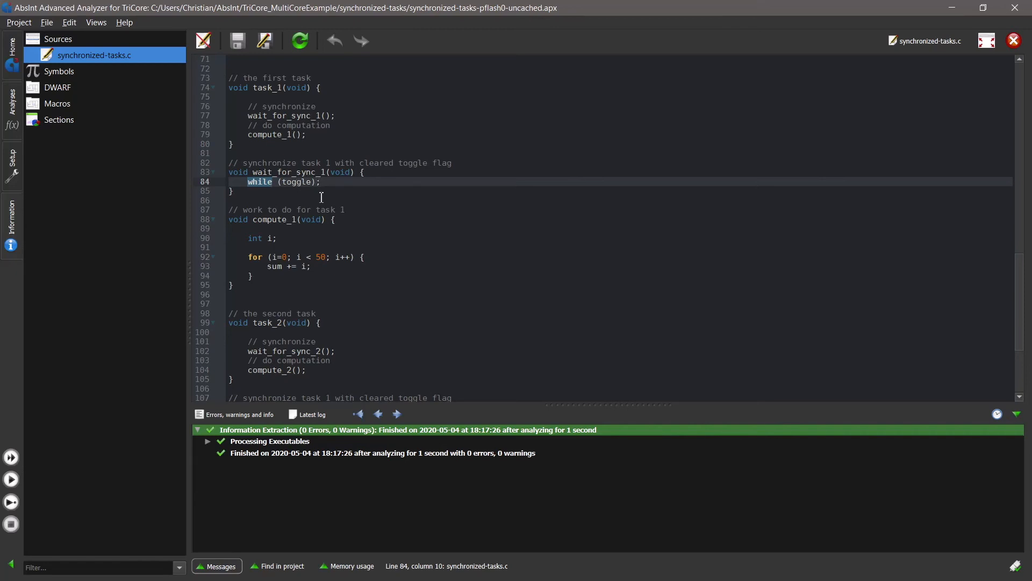
scroll(425, 285, "down", 2)
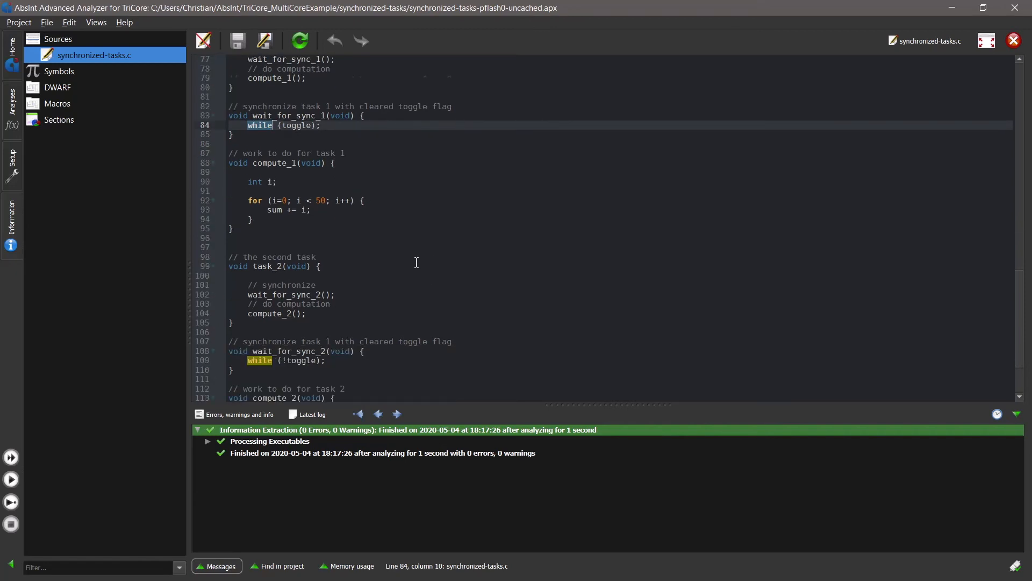
scroll(417, 263, "down", 2)
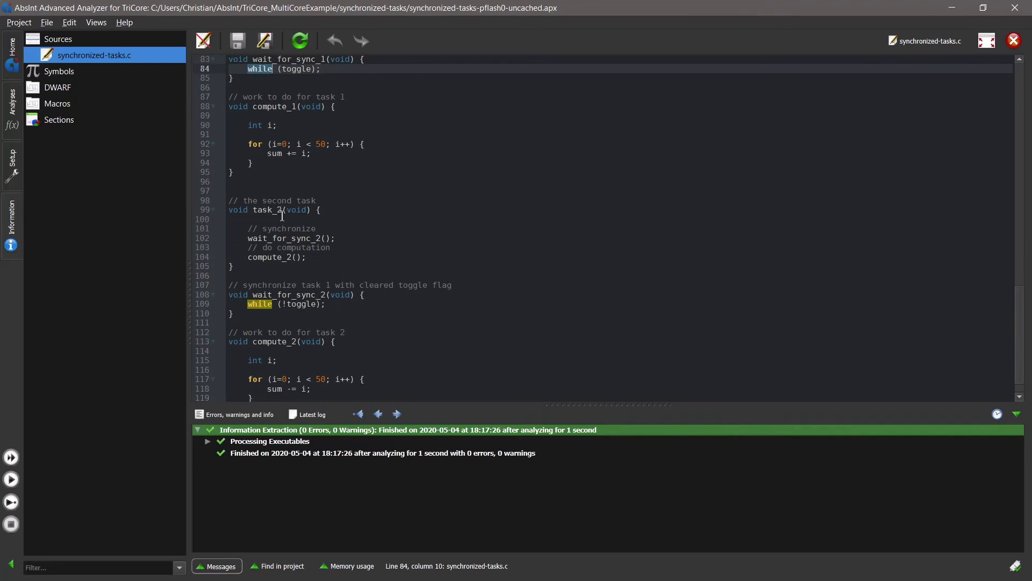
scroll(358, 241, "down", 1)
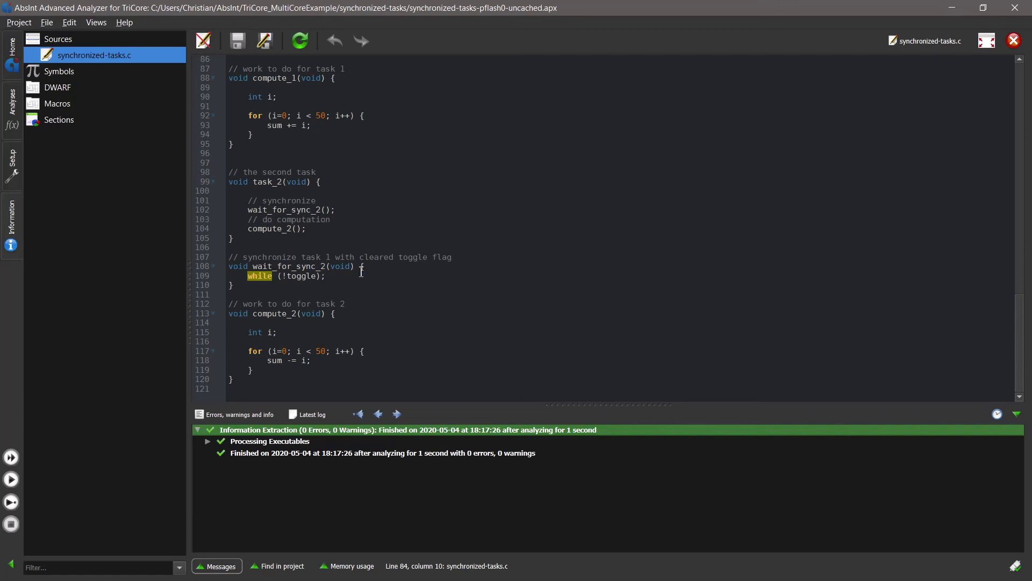
left_click(306, 238)
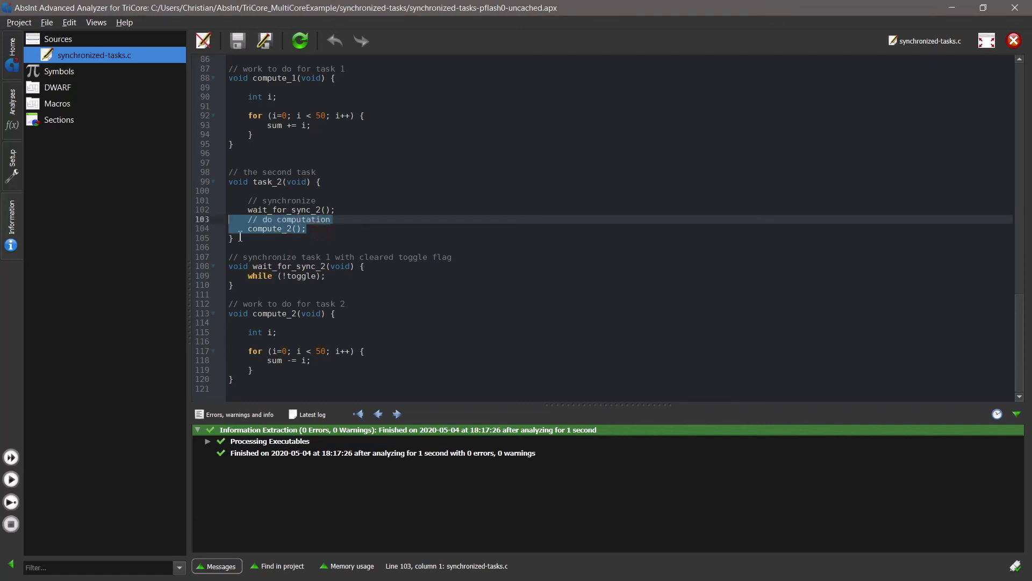
triple_click(270, 359)
left_click(297, 360)
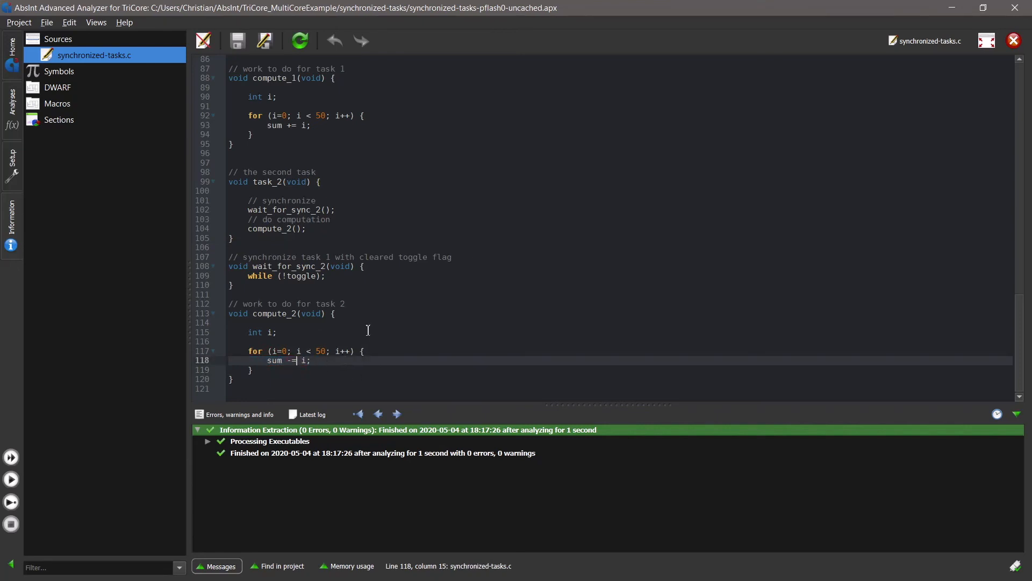
Read how toggle_task switches the toggle flag and compare it with the synchronization functions of both tasks.
scroll(366, 334, "up", 3)
scroll(315, 219, "up", 7)
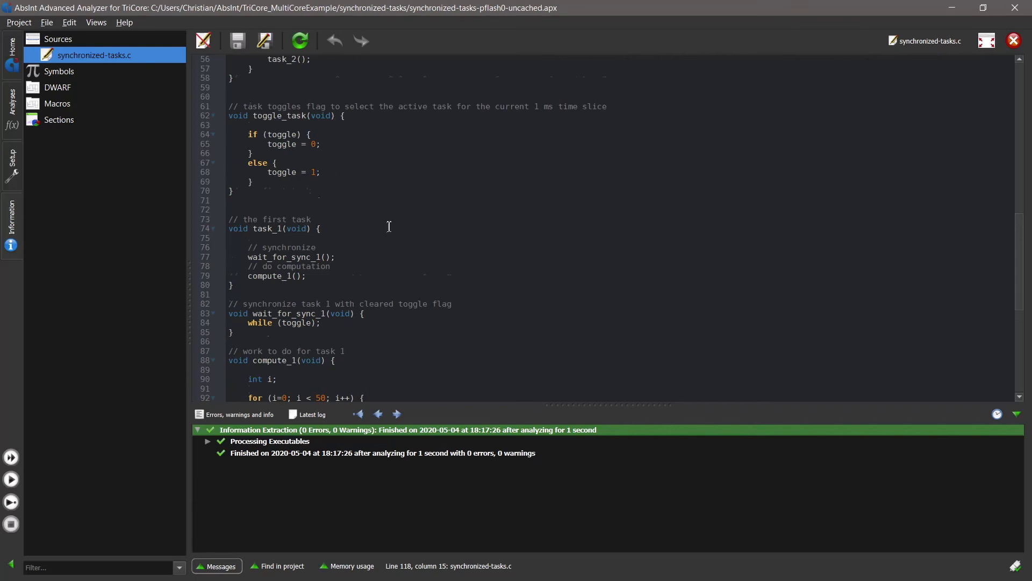
scroll(389, 222, "down", 2)
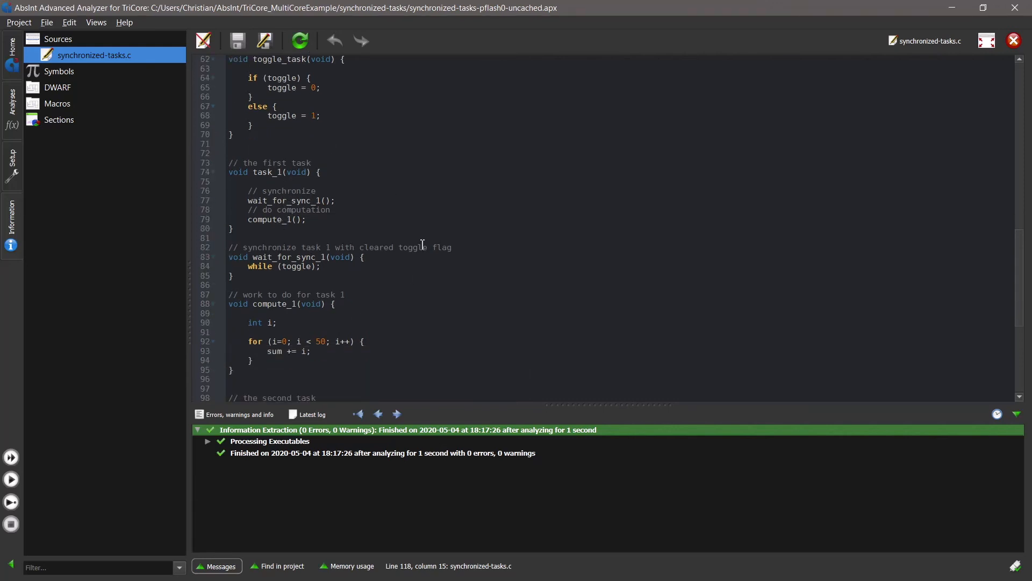
scroll(406, 252, "down", 5)
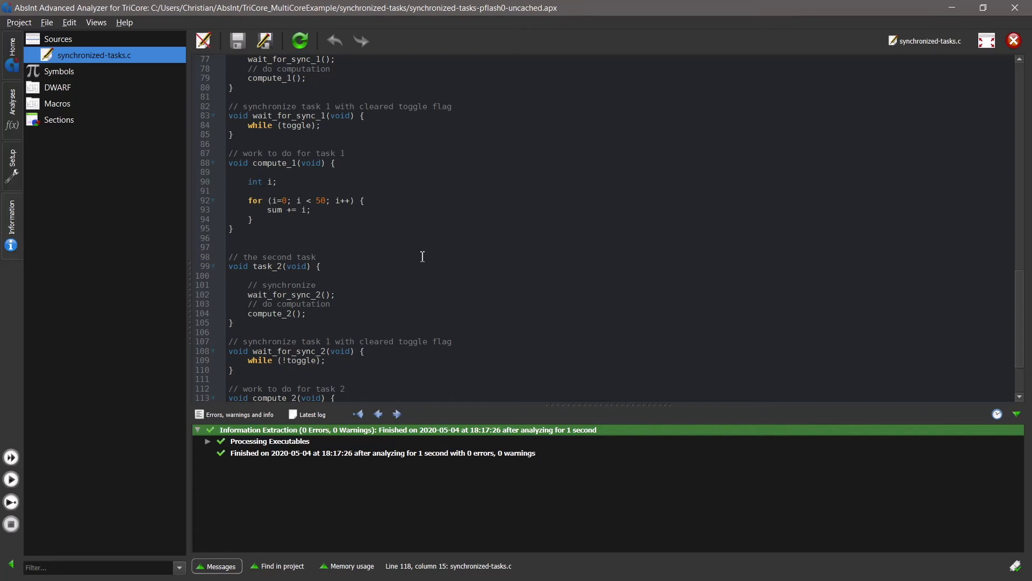
scroll(410, 279, "up", 8)
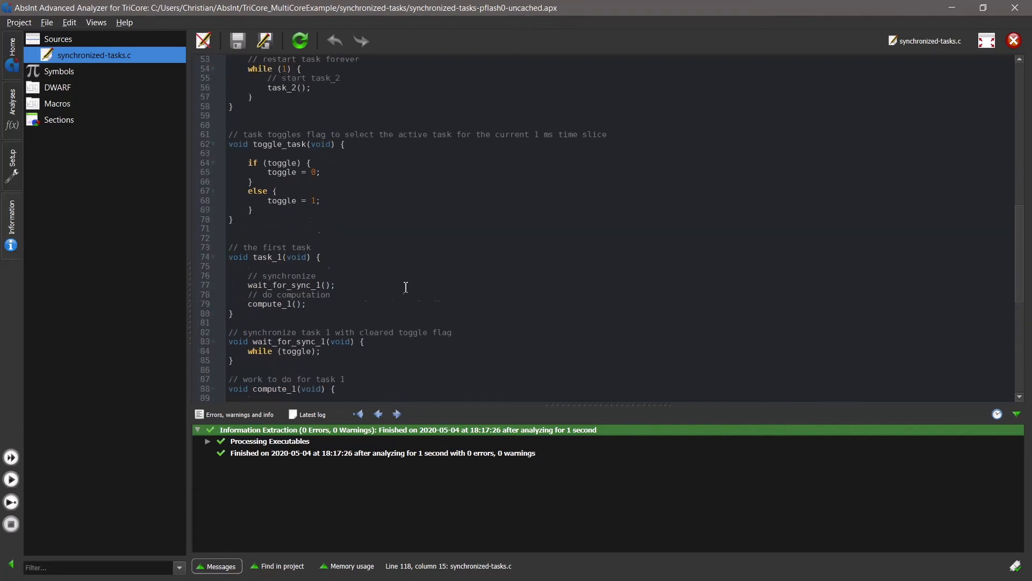
scroll(405, 287, "up", 1)
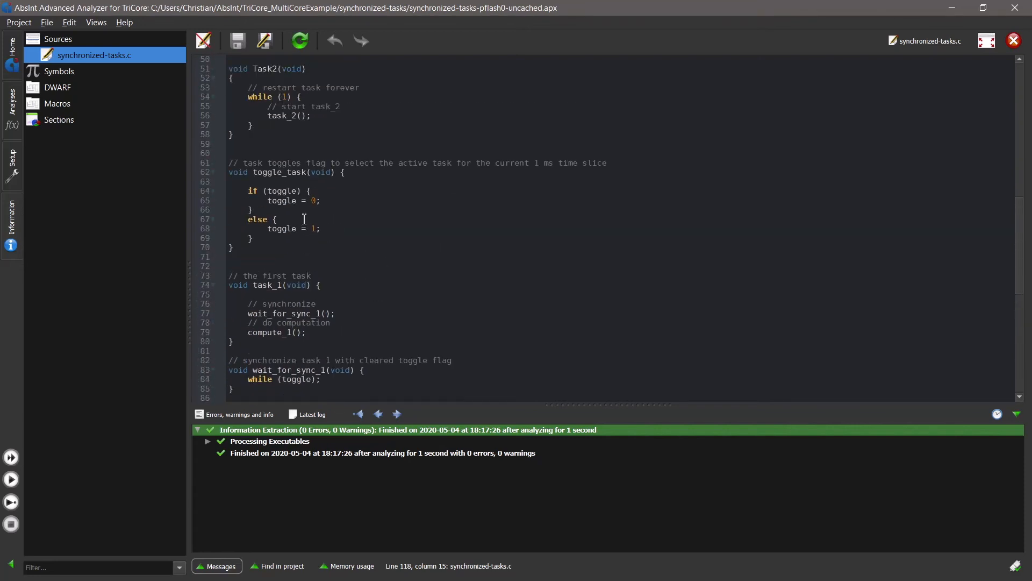
scroll(304, 217, "down", 1)
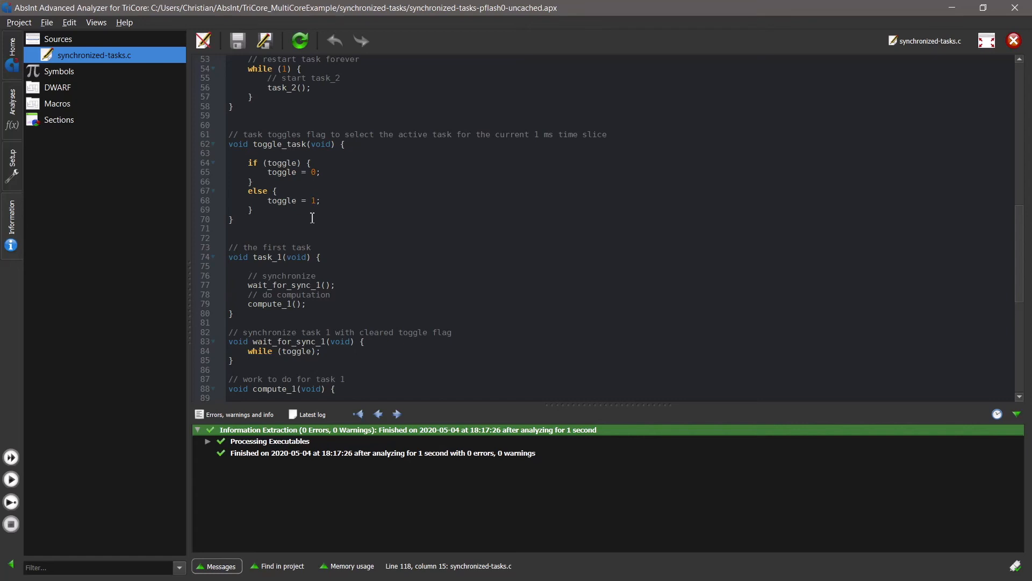
scroll(312, 218, "down", 2)
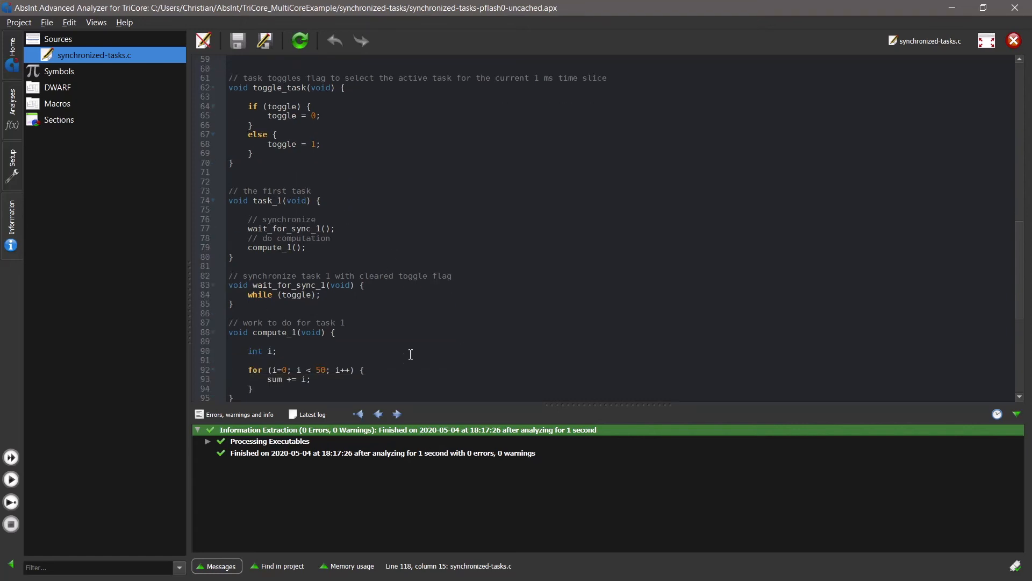
scroll(444, 318, "down", 2)
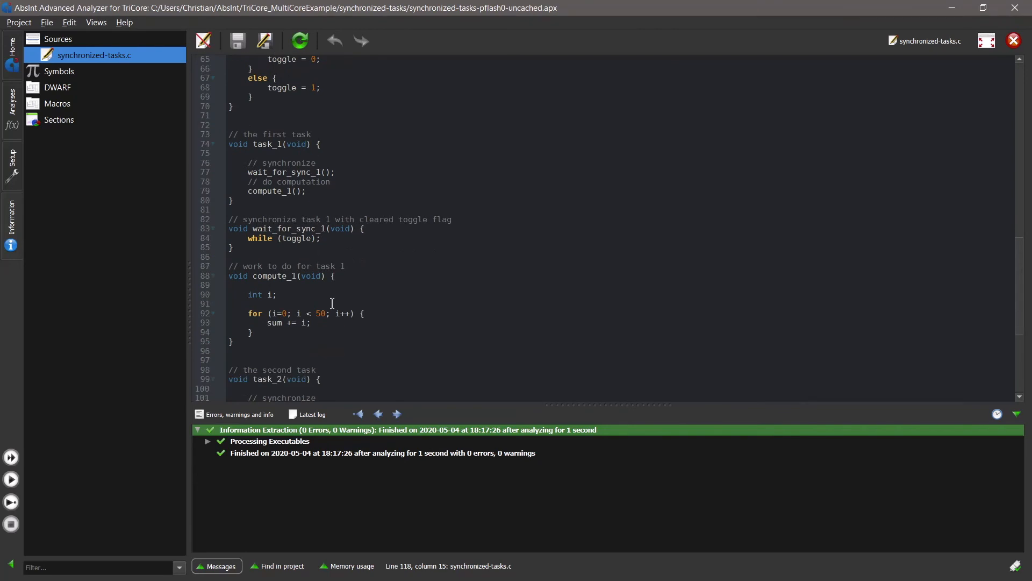
Allow up to 2 concurrent analyses and run the TimeWeaver analyses of task_1 and task_2 together.
left_click(9, 112)
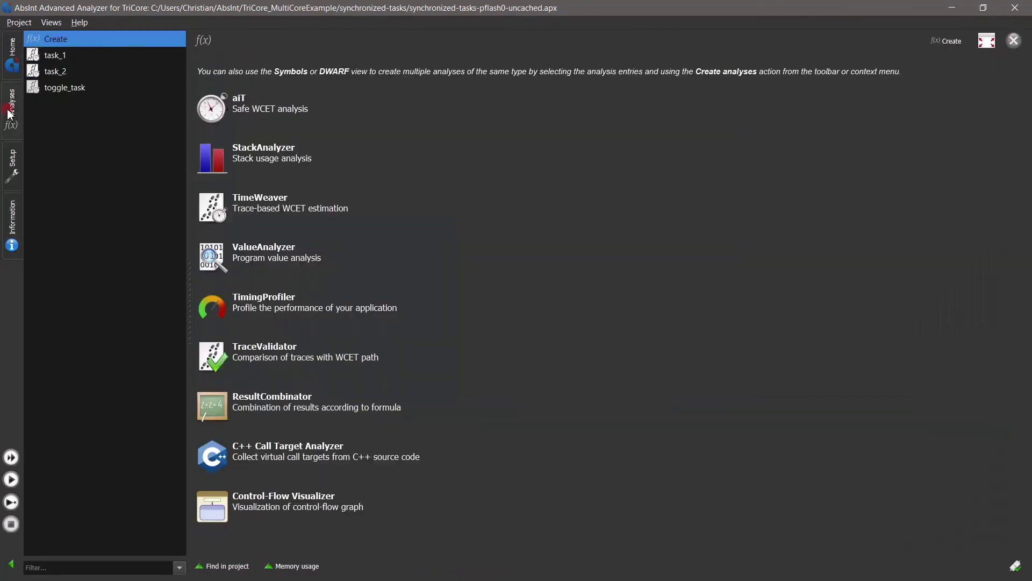
left_click(56, 53)
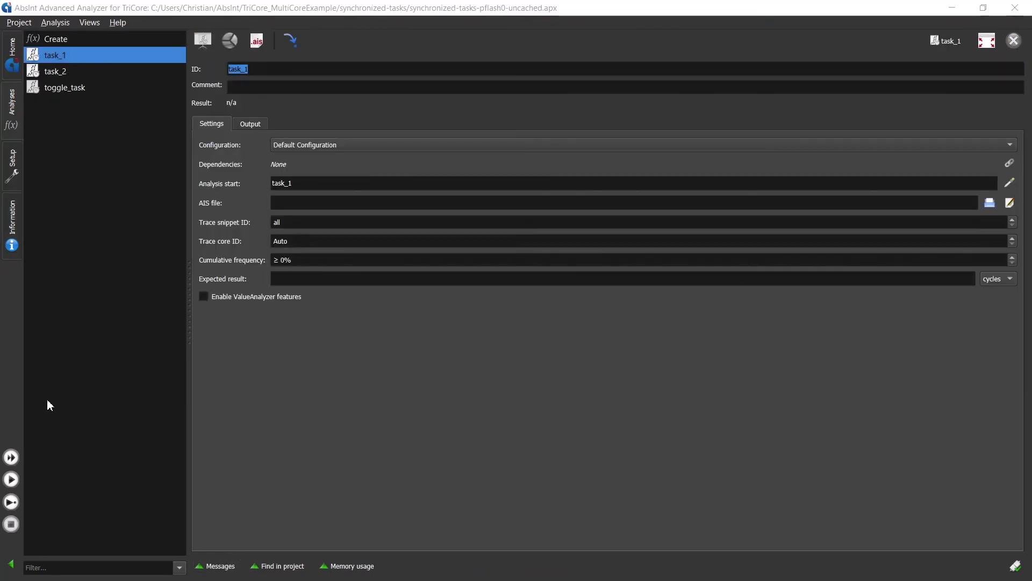
left_click(10, 456)
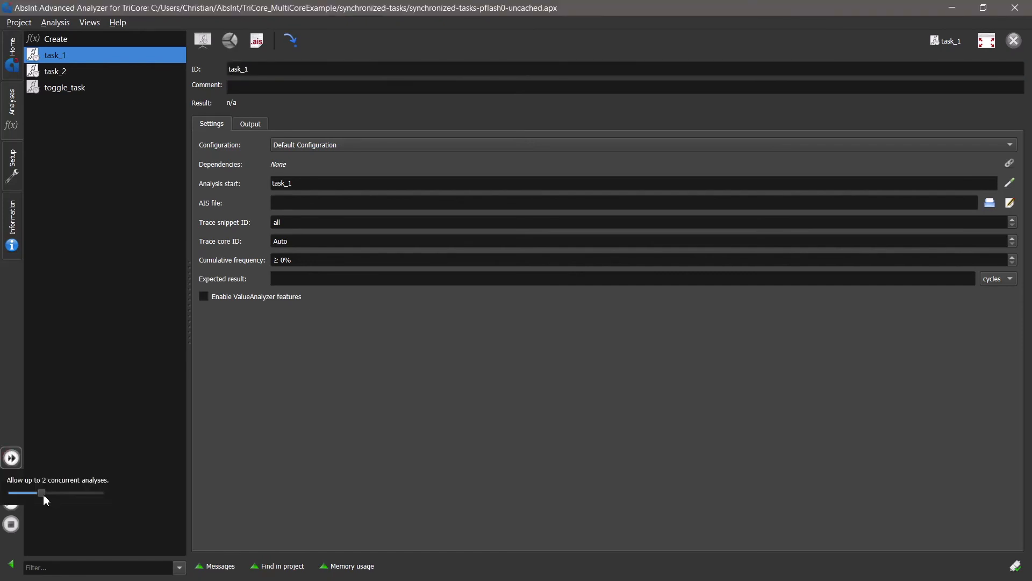
left_click(44, 495)
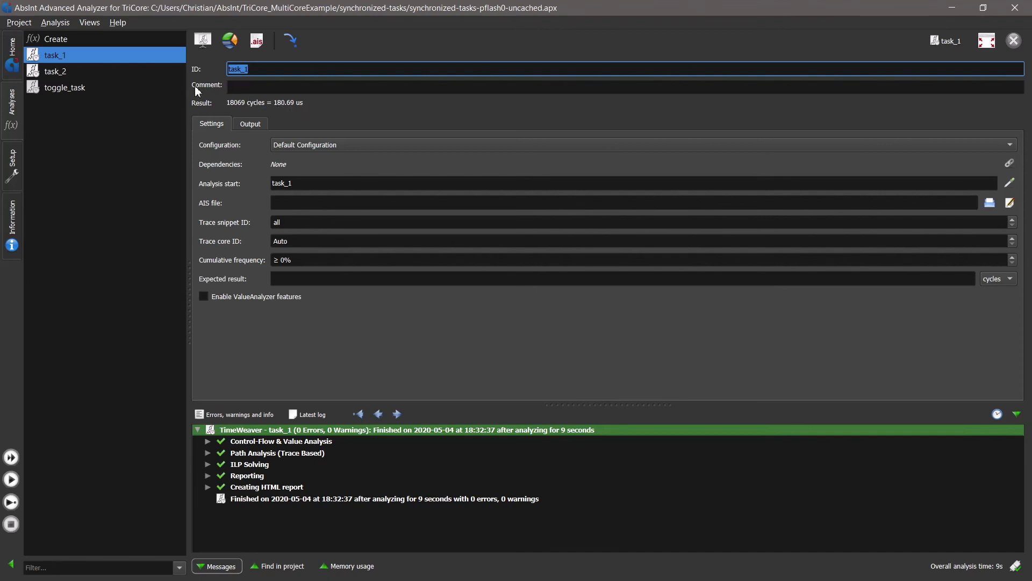
Compare the WCET results of task_2 and task_1 and open the analysis graph of task_1.
left_click(67, 71)
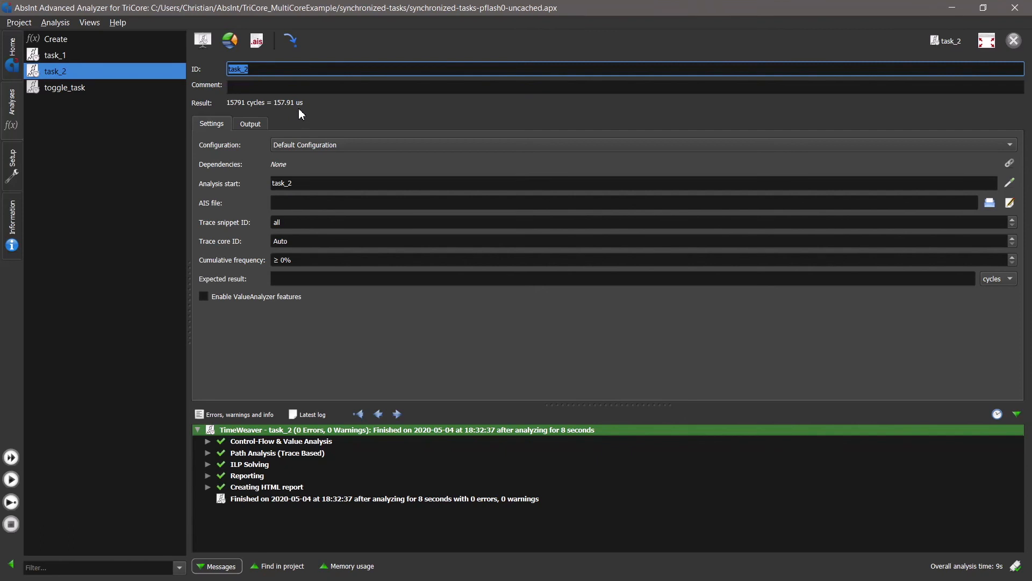
left_click(74, 59)
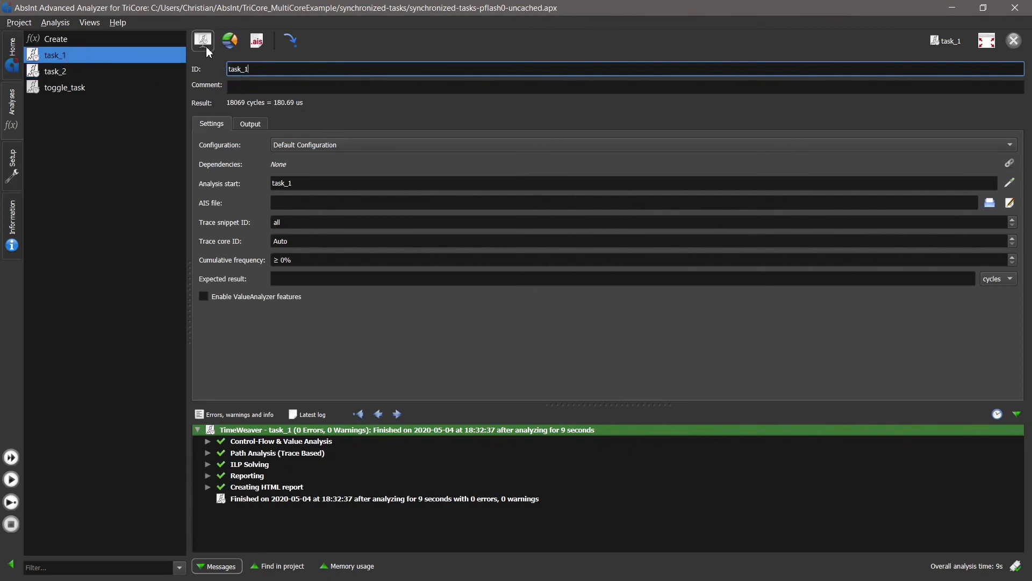
left_click(203, 43)
scroll(563, 194, "down", 2)
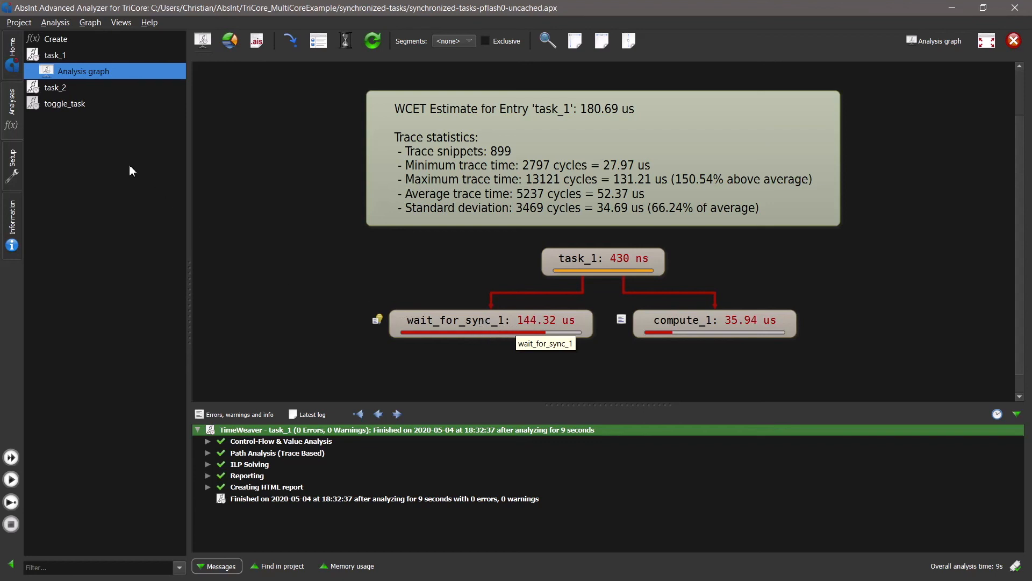
Open the statistics of task_1 and display the Trace Segments table with its distribution graph.
mouse_move(67, 106)
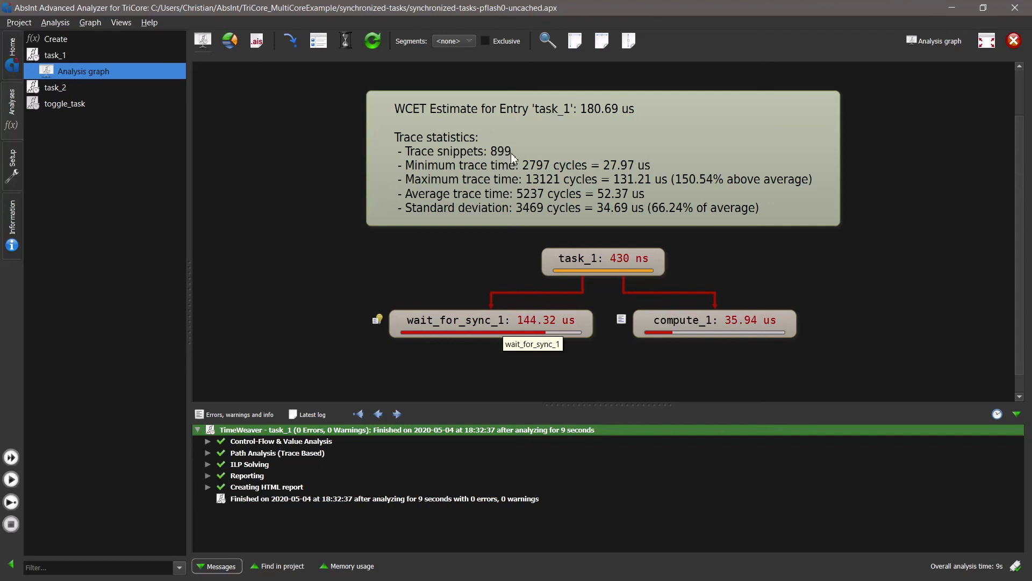
left_click(231, 41)
left_click(250, 128)
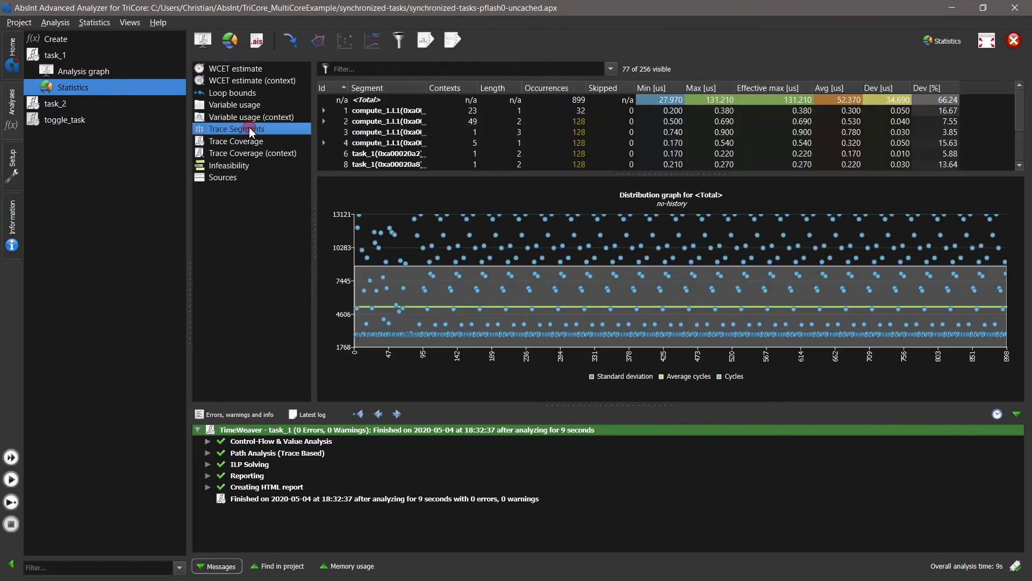
Select the <Total> row of the trace segments and examine the cycles and times of individual trace snippets in the distribution graph.
left_click(382, 100)
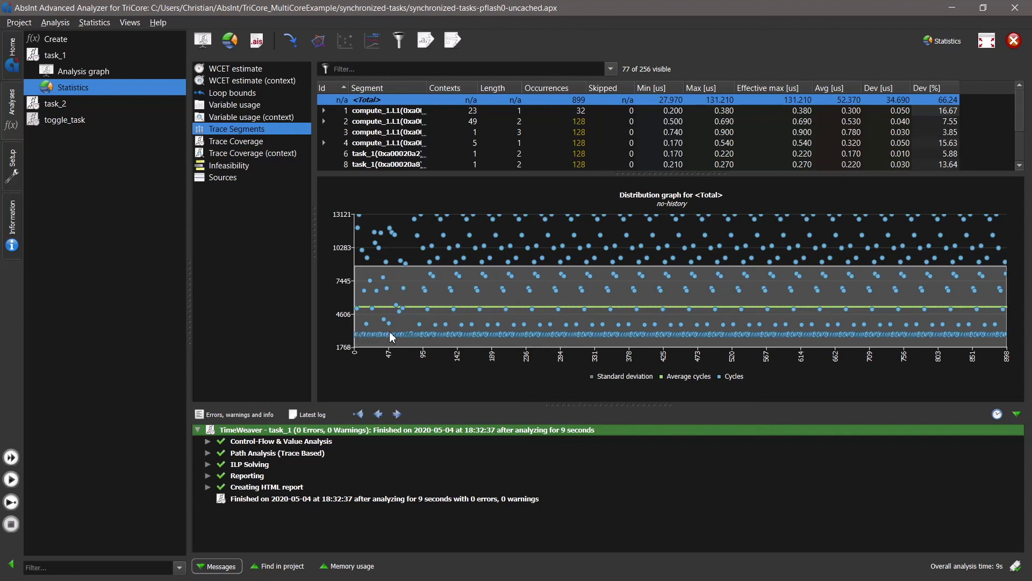
mouse_move(518, 334)
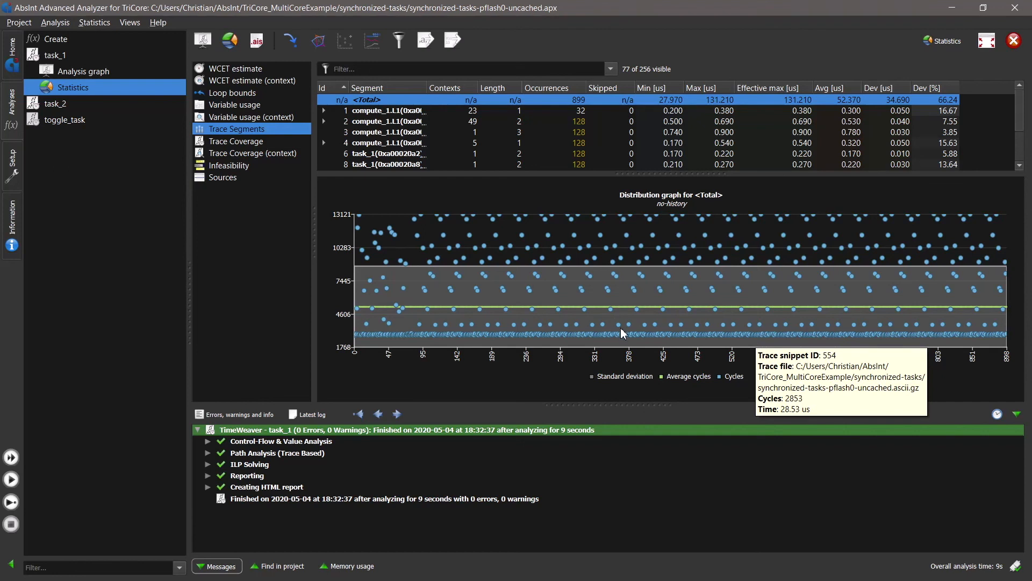
mouse_move(621, 329)
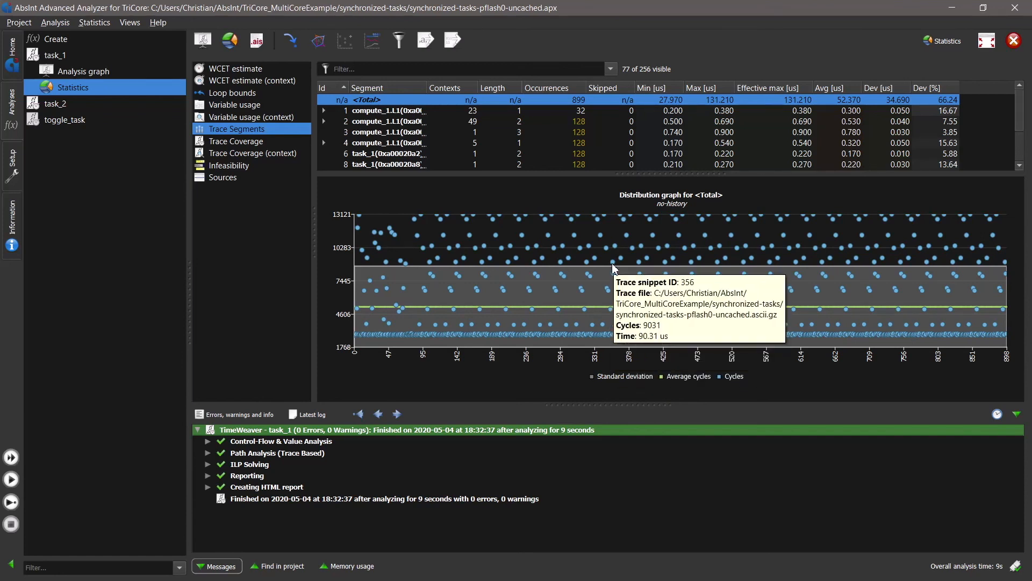
mouse_move(620, 257)
mouse_move(624, 215)
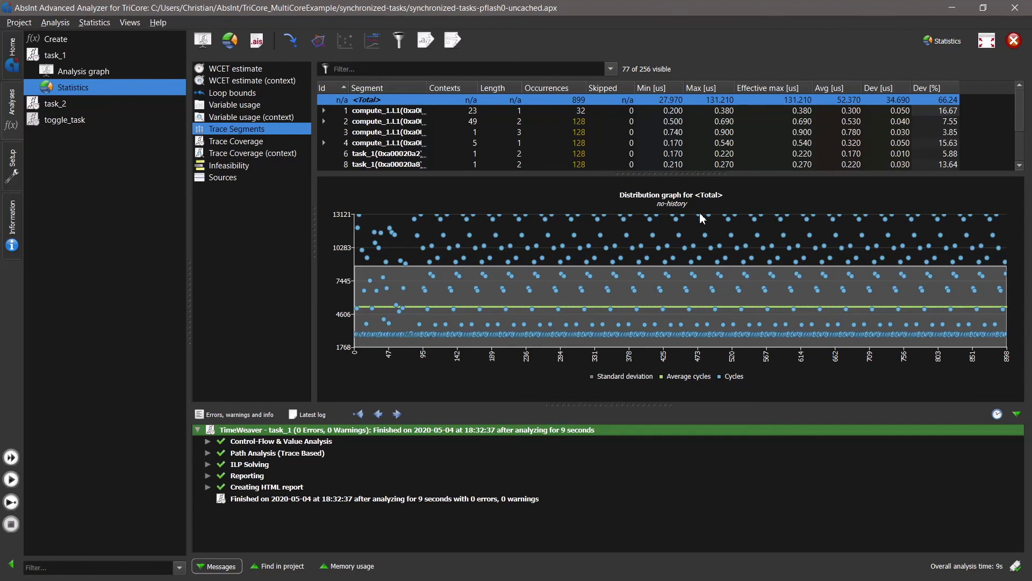
mouse_move(699, 218)
Show the <Total> distribution of task_1 as a polar graph and collapse the messages area to enlarge it.
right_click(661, 237)
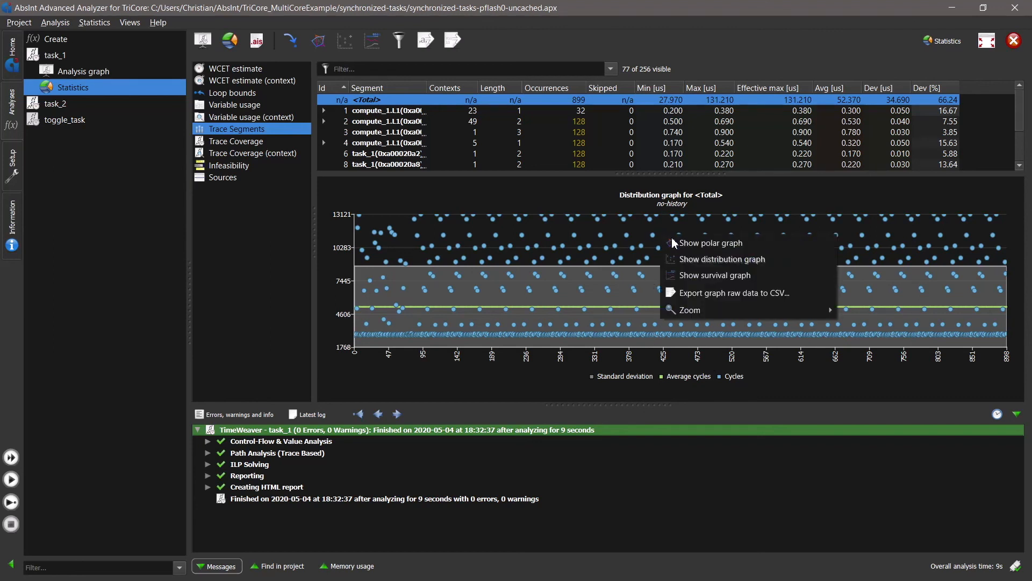
left_click(758, 247)
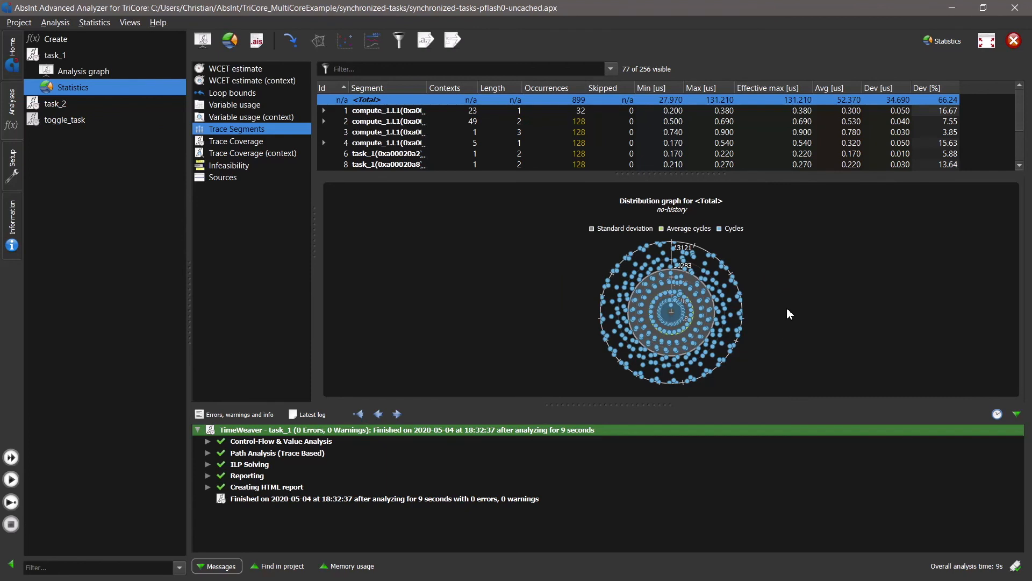
left_click(1016, 414)
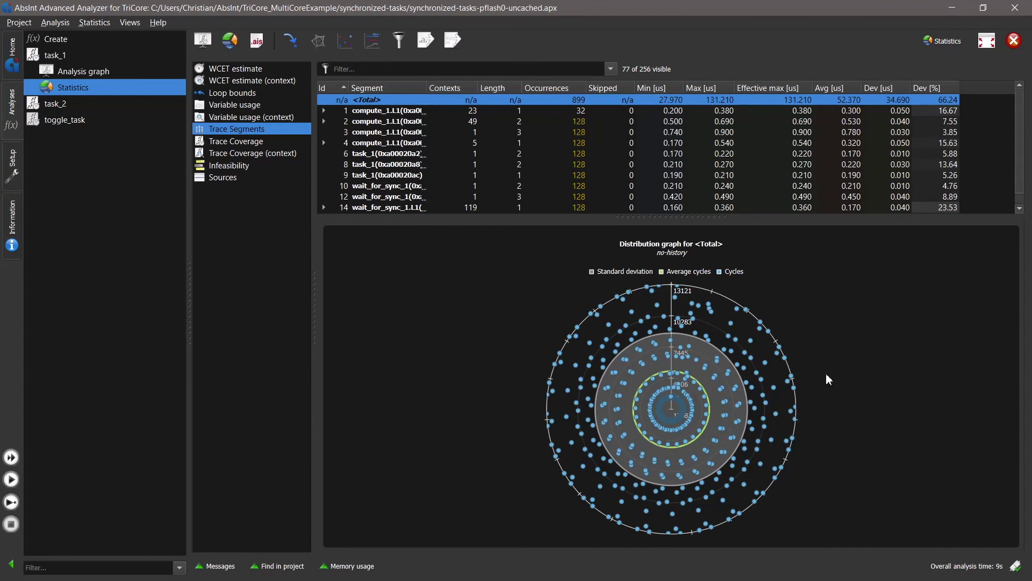
Switch to the survival graph for <Total> and examine the curve at the average cycles line.
right_click(837, 381)
left_click(909, 417)
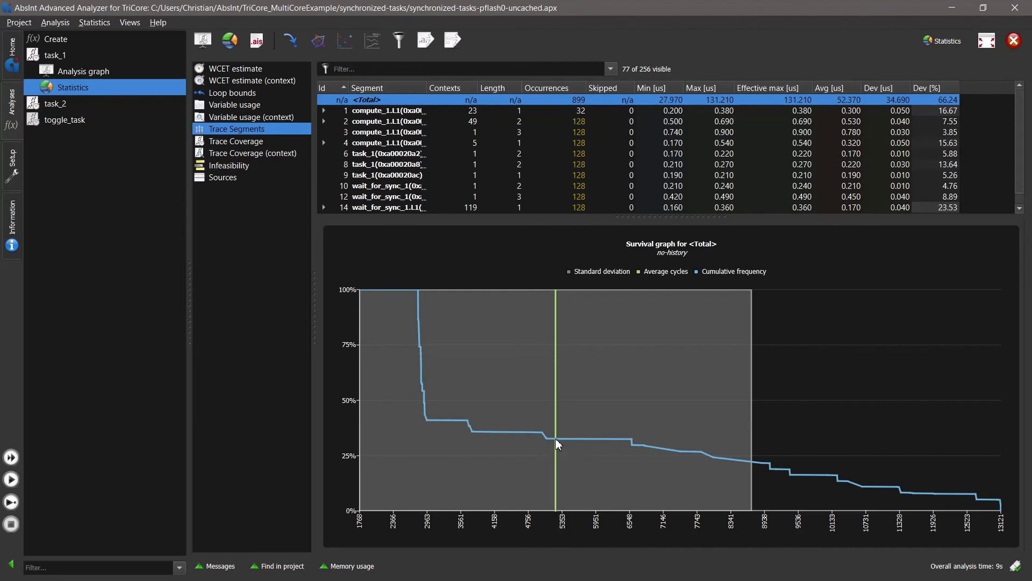
mouse_move(556, 442)
Open the statistics of task_2 and display its Trace Segments table with the distribution graph.
left_click(72, 104)
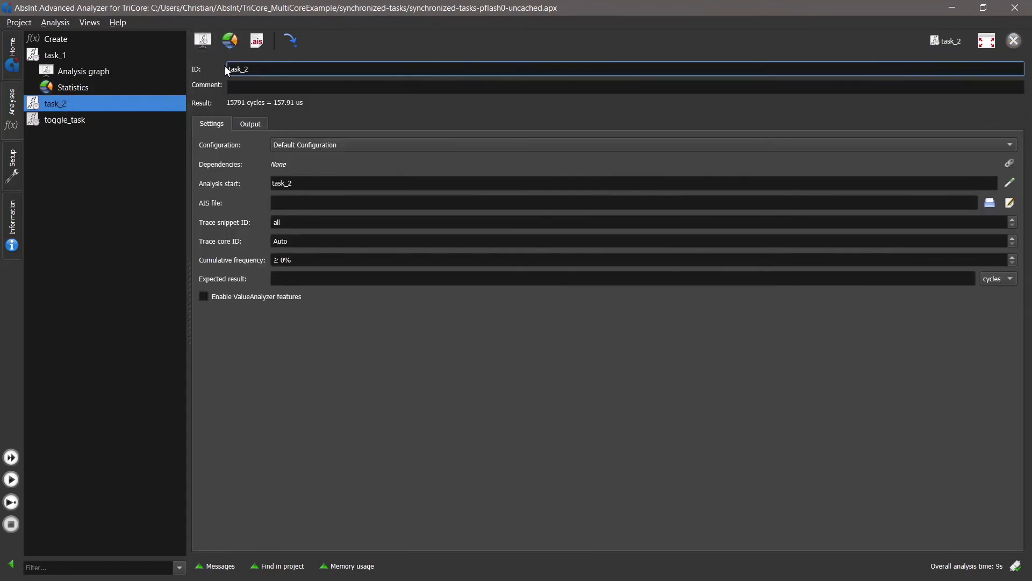
left_click(231, 42)
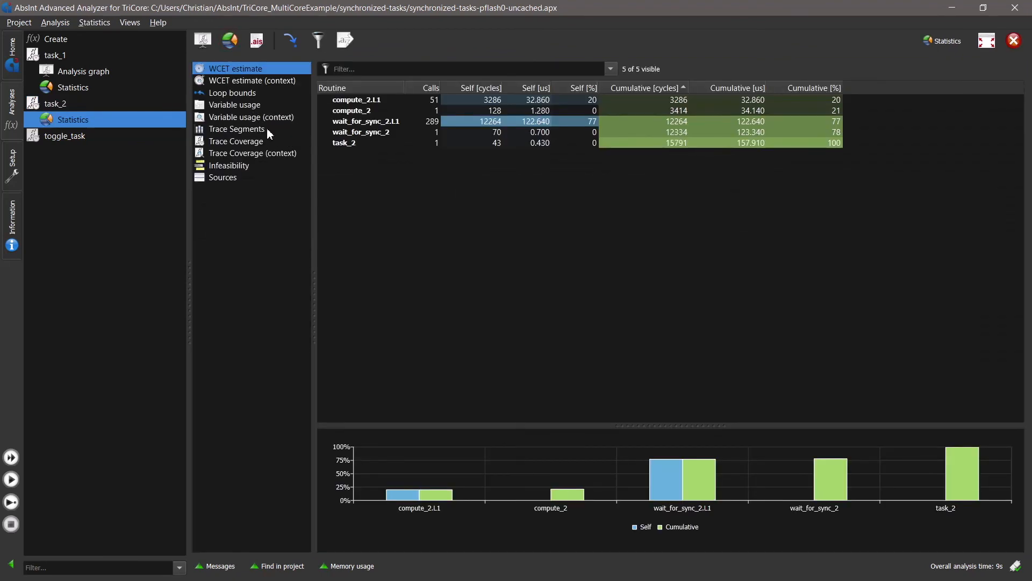
left_click(266, 129)
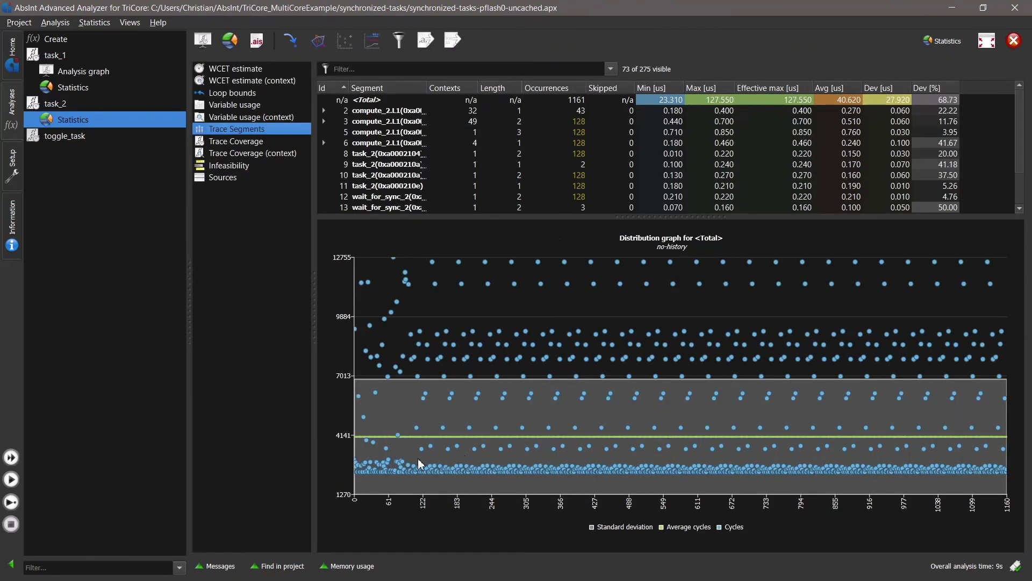